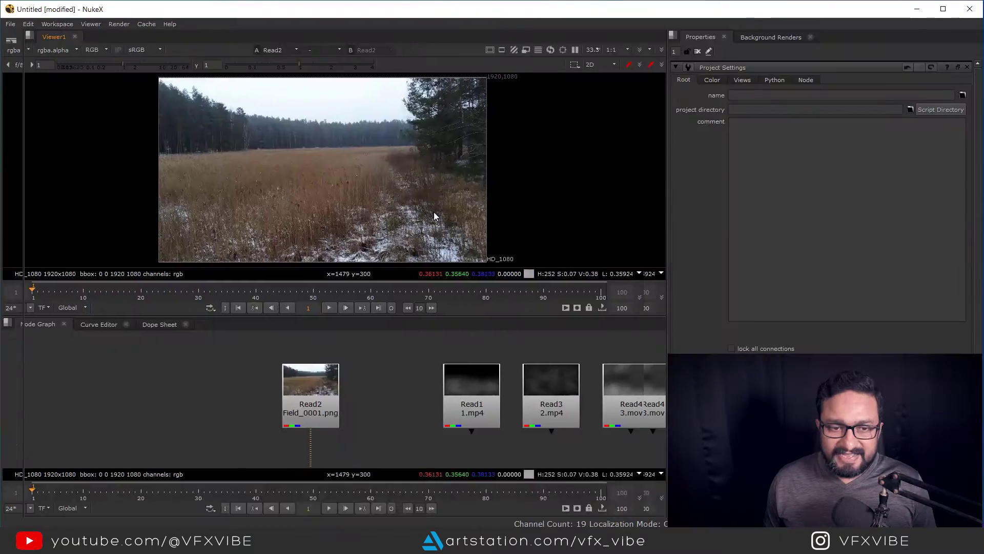
- Play through the Read2 field footage in an enlarged viewer and return to the first frame
key(space)
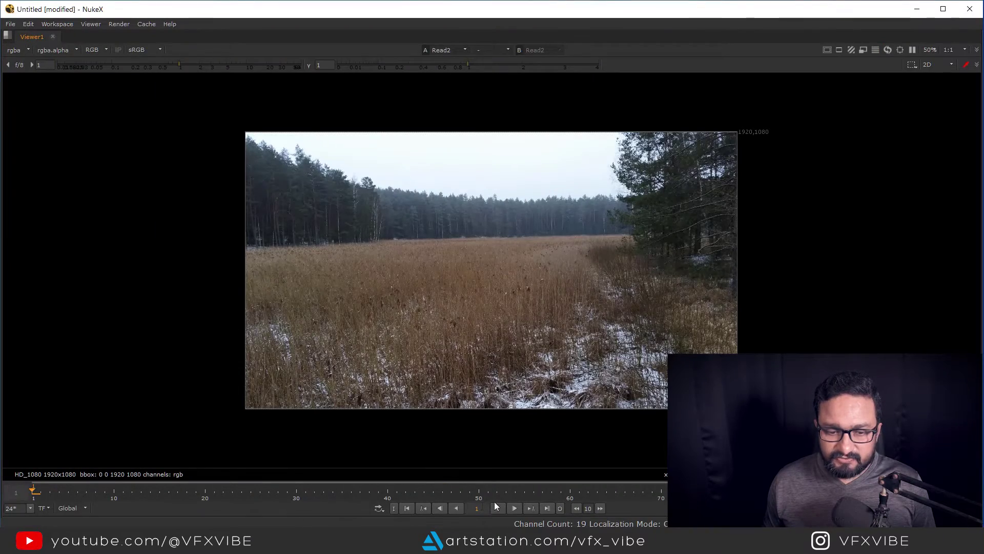
click(496, 507)
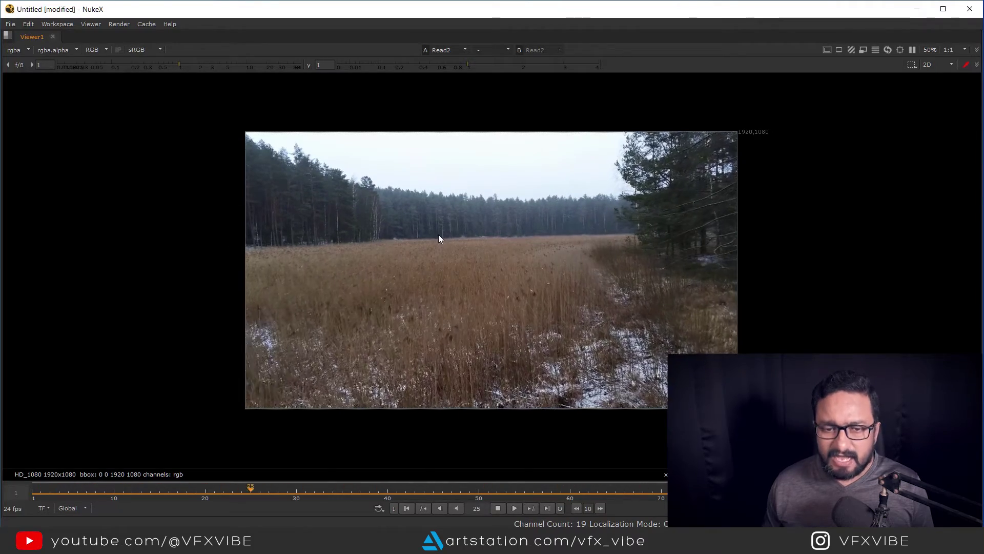
click(496, 508)
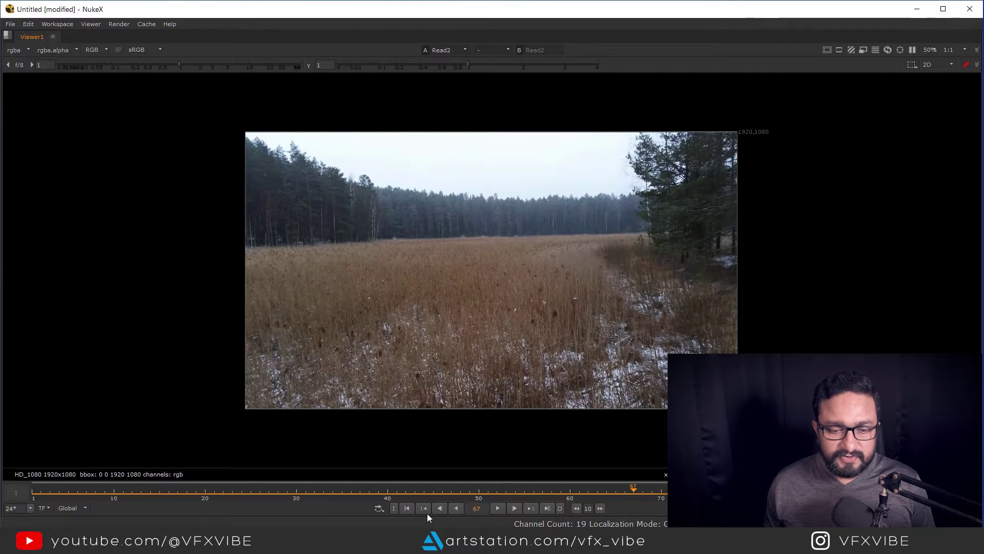
click(407, 508)
key(space)
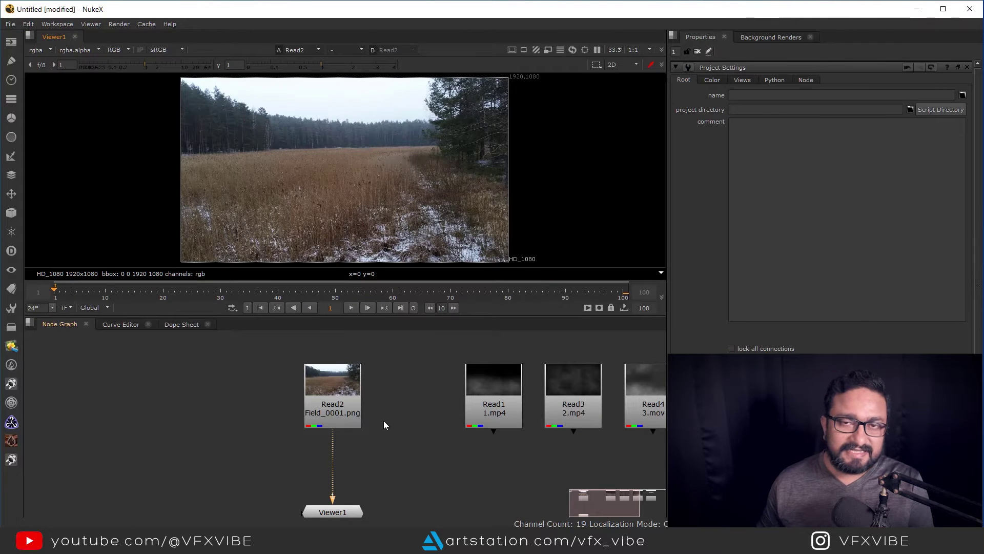
- Add a CameraTracker node between Read2 and the viewer
middle_drag(383, 420, 407, 381)
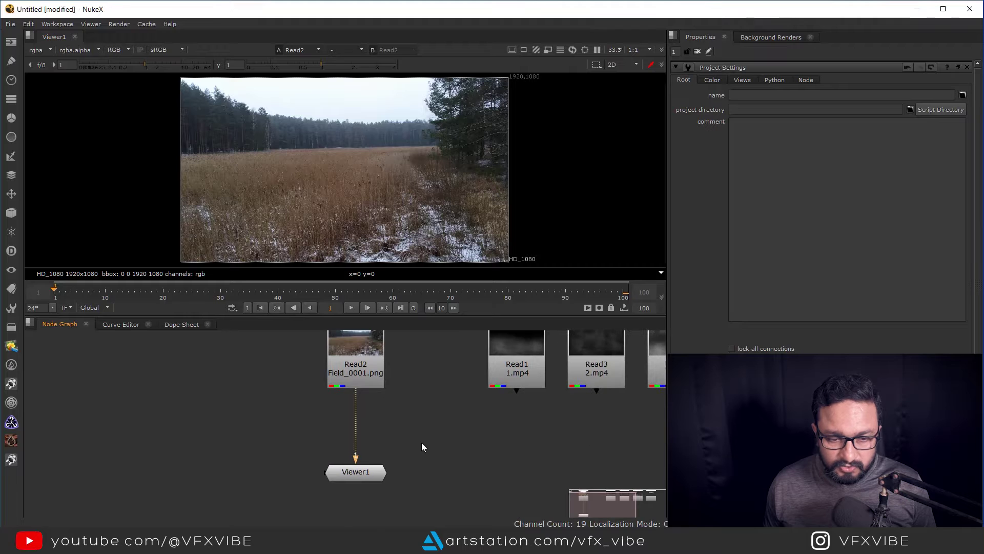
key(Tab)
text(came)
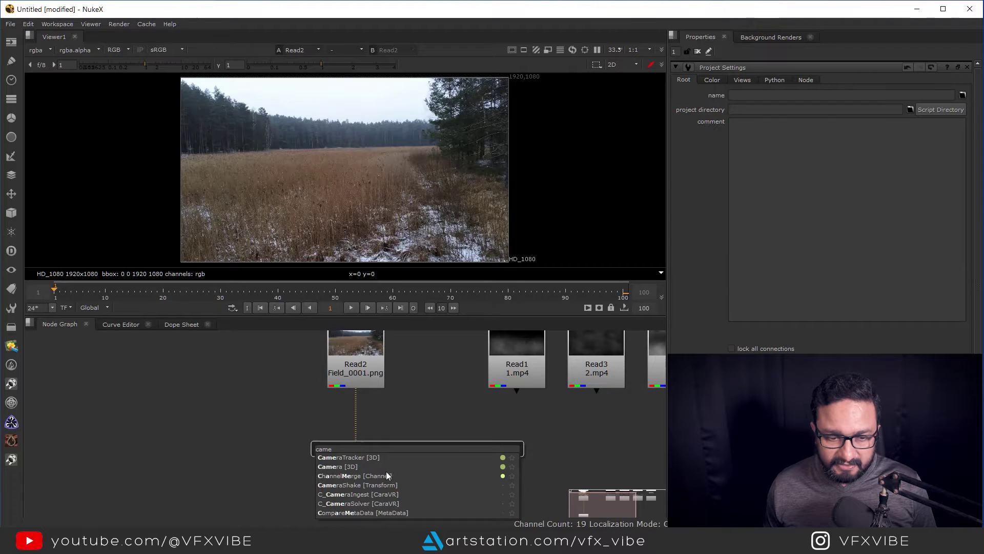
key(Return)
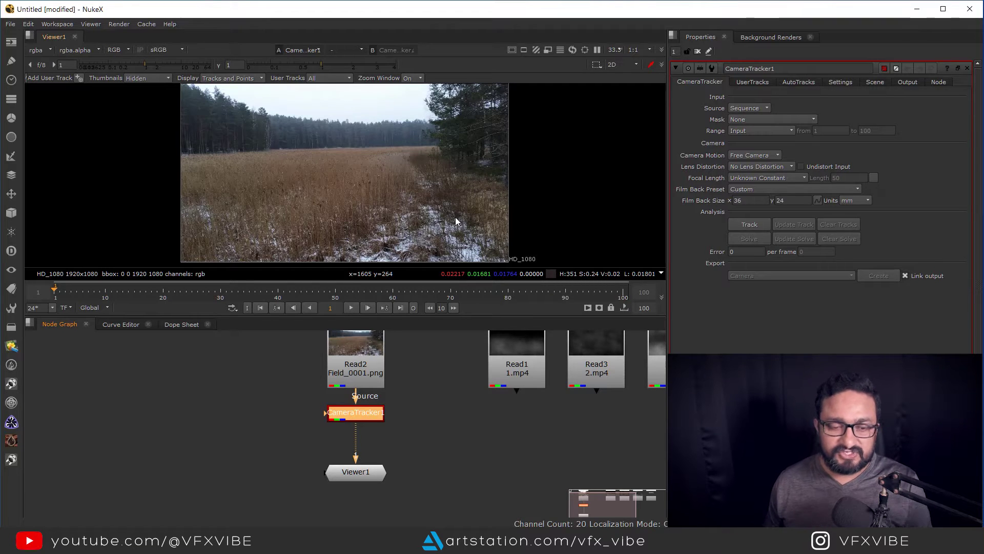
drag(373, 418, 373, 420)
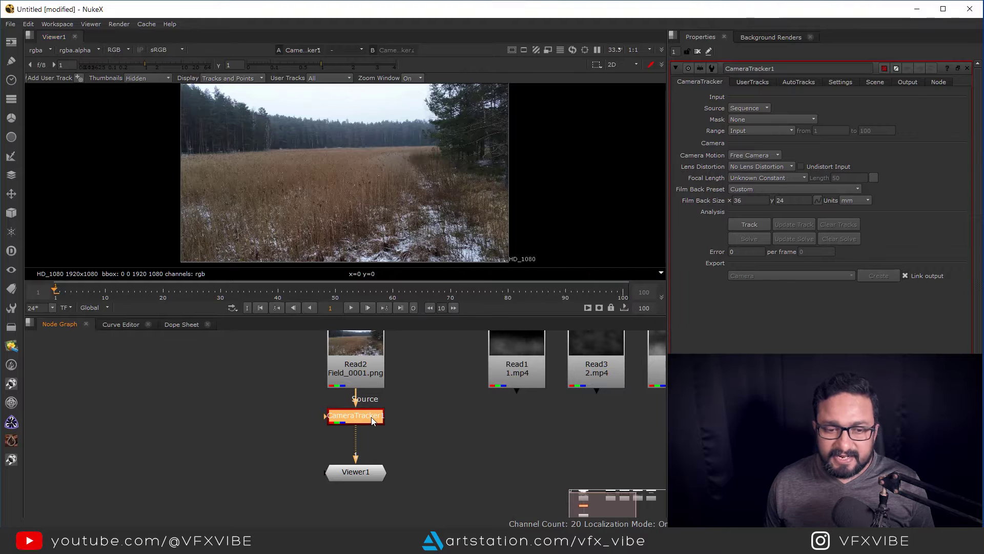
- Set the tracker to 600 features with a feature separation of 10, and turn on the feature preview
click(841, 83)
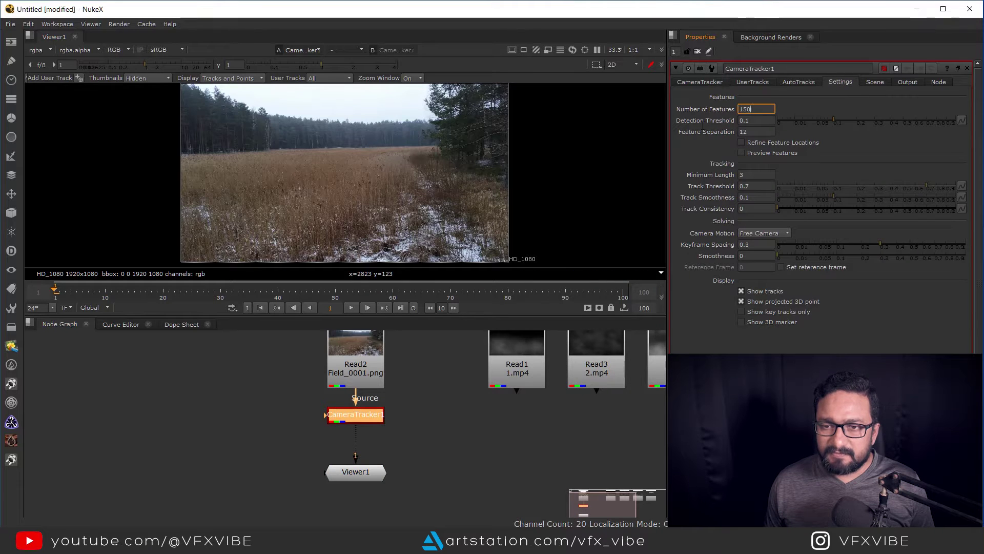
text(600)
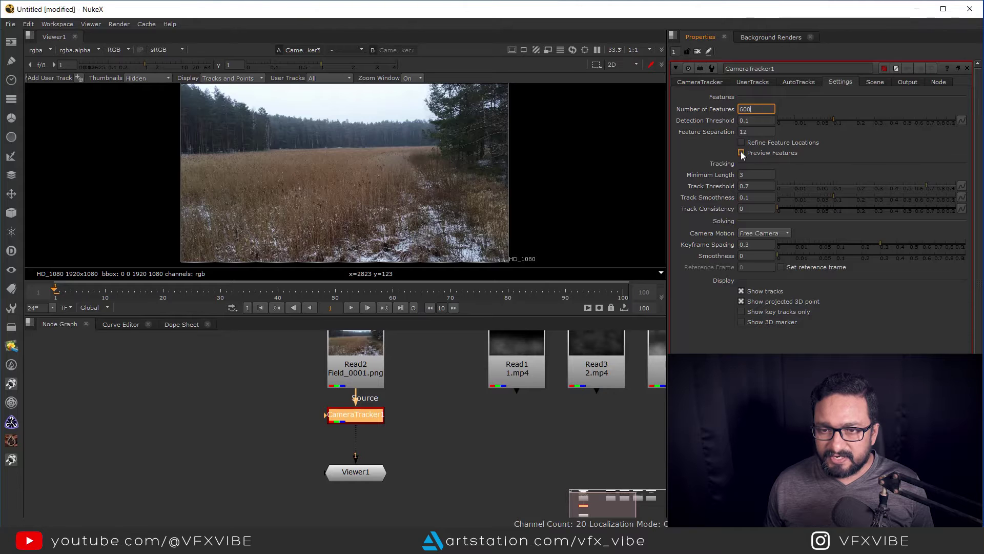
double_click(757, 131)
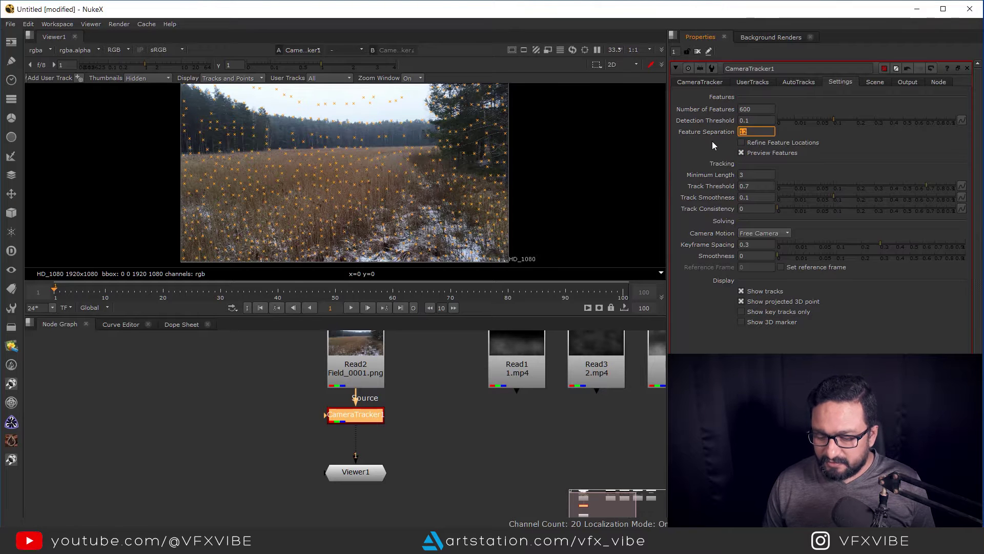
text(10)
key(Return)
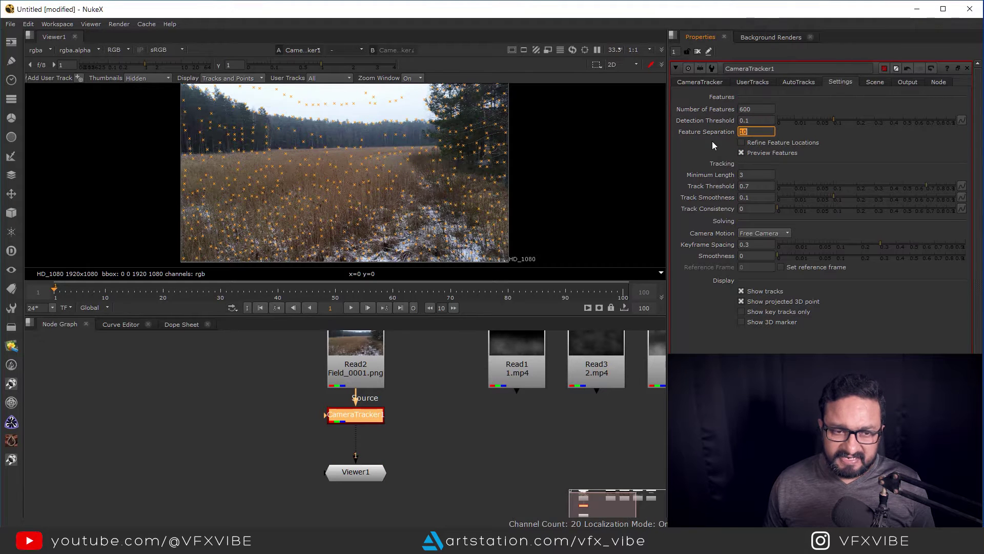
- Track the sequence and solve the camera, then inspect the track points up to frame 9
click(701, 82)
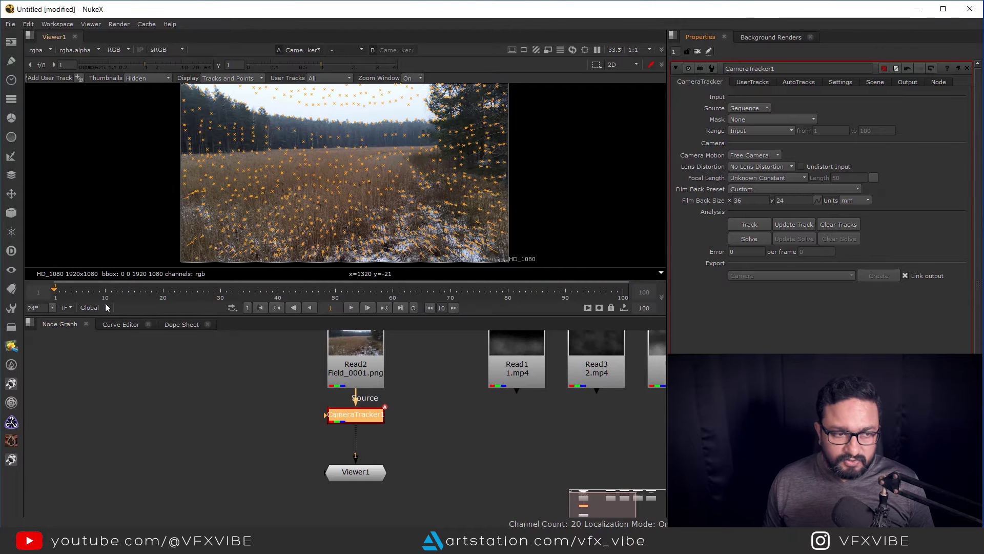
drag(60, 289, 98, 290)
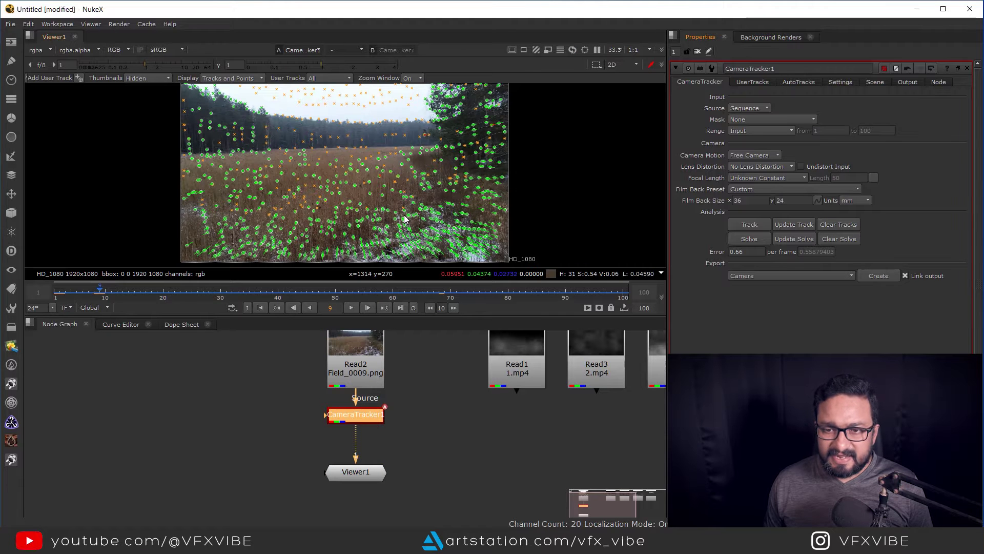
middle_drag(387, 218, 409, 192)
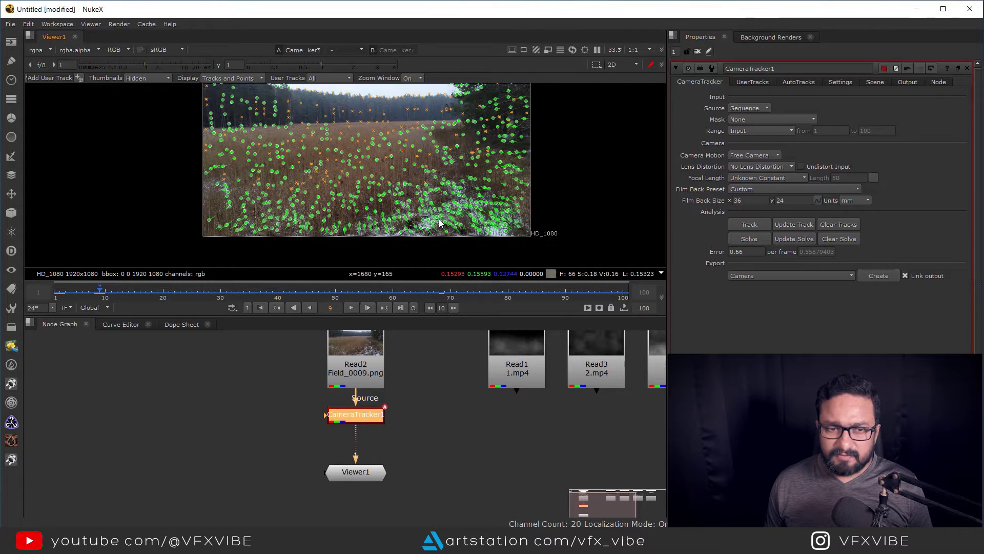
middle_drag(338, 94, 347, 150)
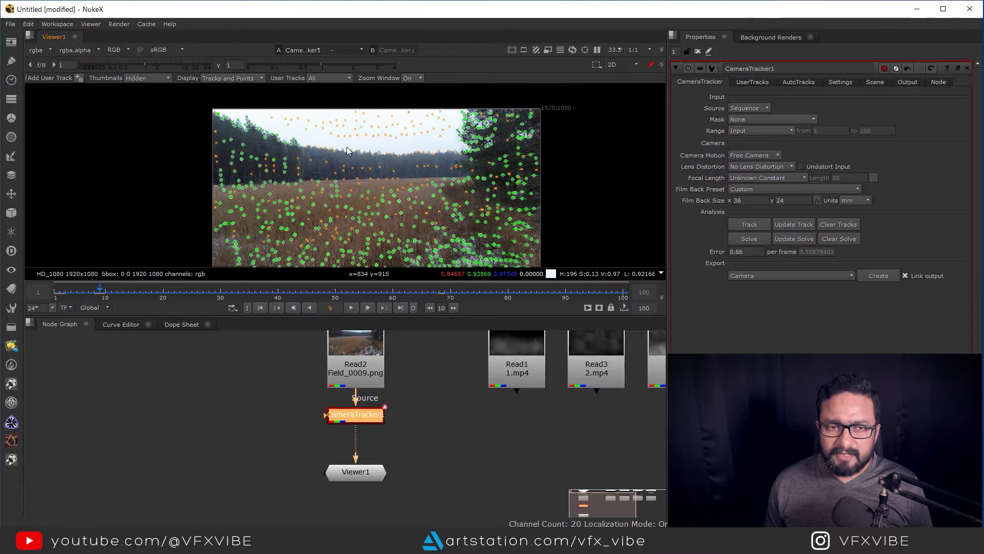
- Display the error - max, Max Track Error and Max Error curves of the auto-tracks to examine the solve error
click(838, 82)
click(807, 82)
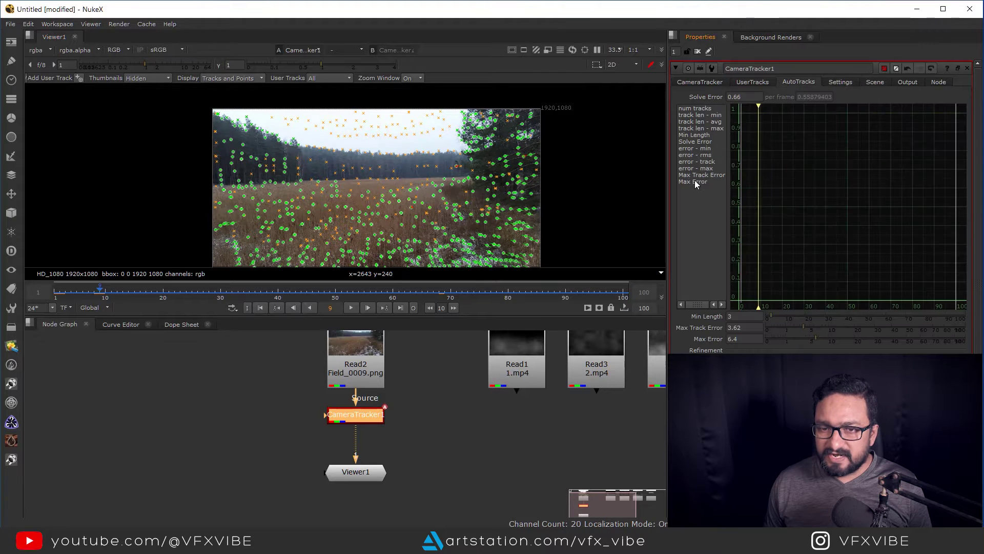
mouse_move(693, 182)
mouse_down()
mouse_move(695, 109)
mouse_move(698, 182)
mouse_up()
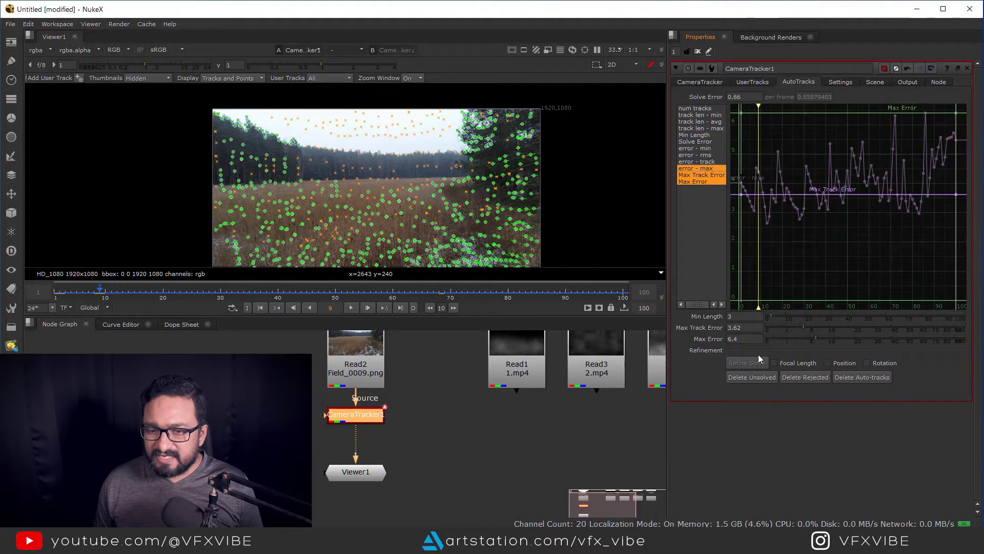
click(744, 96)
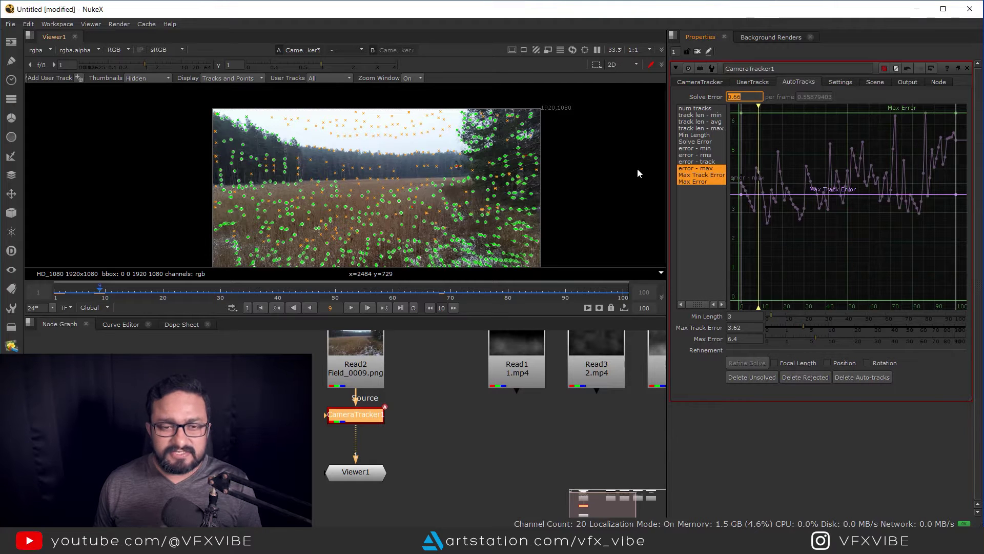
- Delete all rejected and unsolved tracks from the camera tracker
click(805, 377)
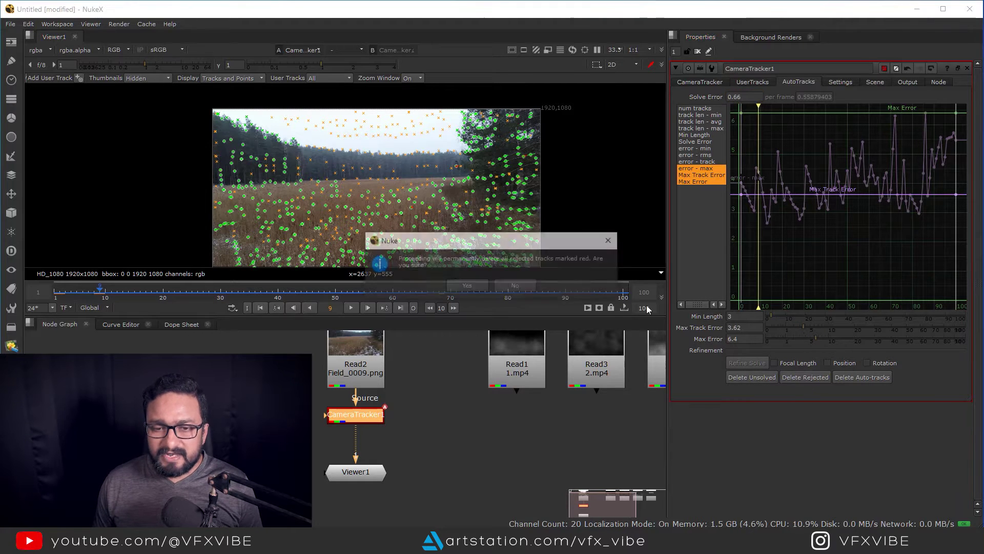
click(491, 291)
click(753, 376)
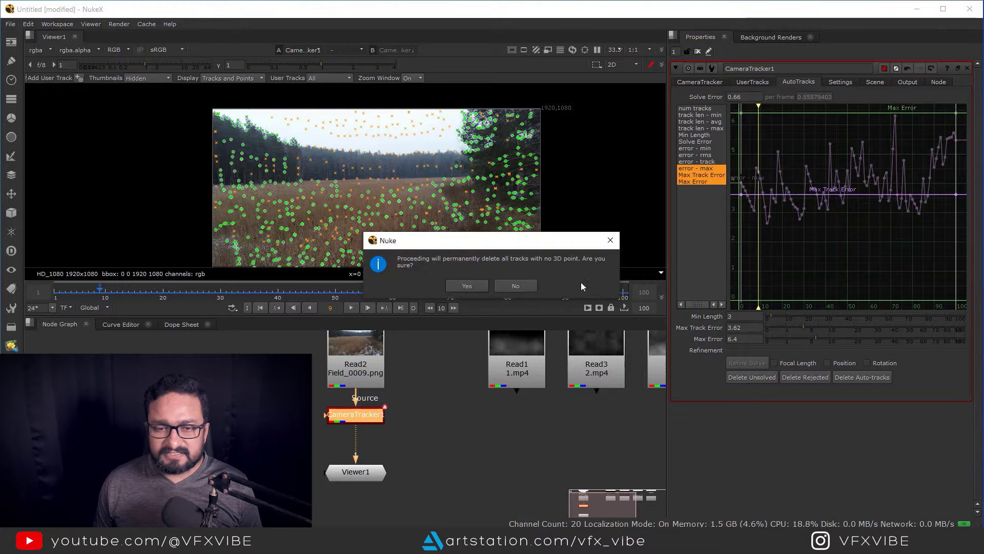
click(467, 287)
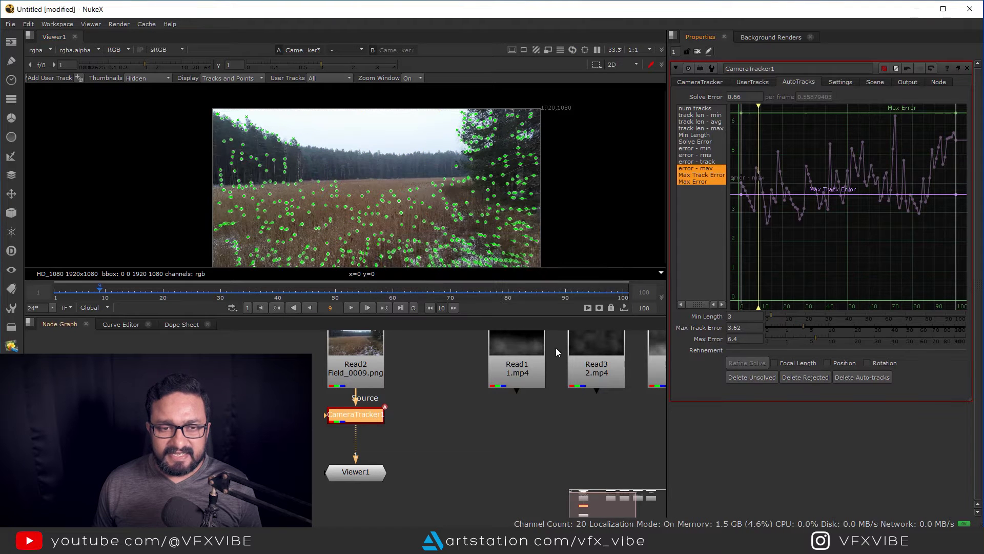
- Step through the frames to check the remaining track points across the sequence
key(Right)
key(Right)
key(Right)
key(Right)
key(Right)
key(Right)
key(Right)
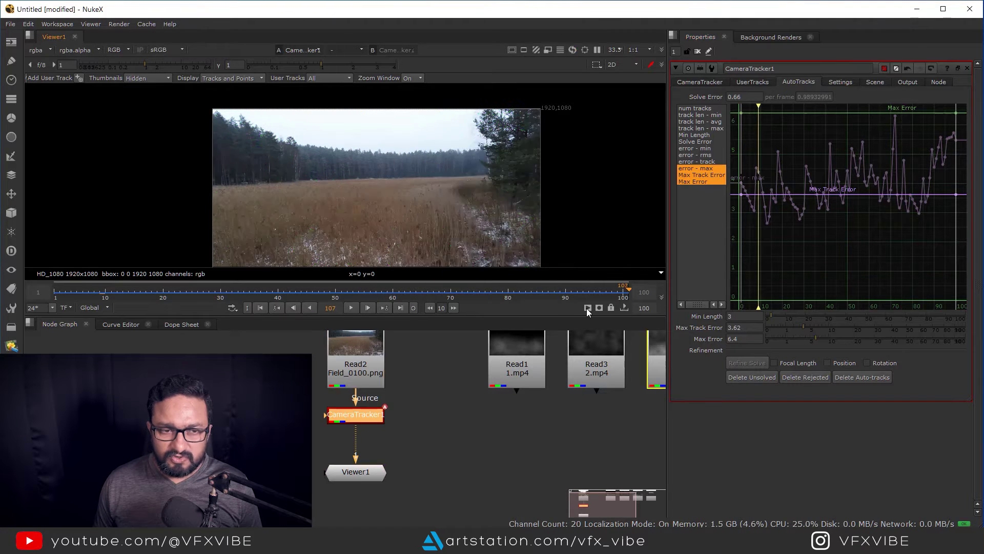
key(Right)
key(Right)
key(Right)
key(Right)
key(Right)
key(Right)
key(Right)
key(Right)
key(Right)
key(Right)
key(Right)
key(Right)
key(Right)
key(Right)
key(Right)
key(Right)
key(Right)
key(Right)
key(Right)
key(Right)
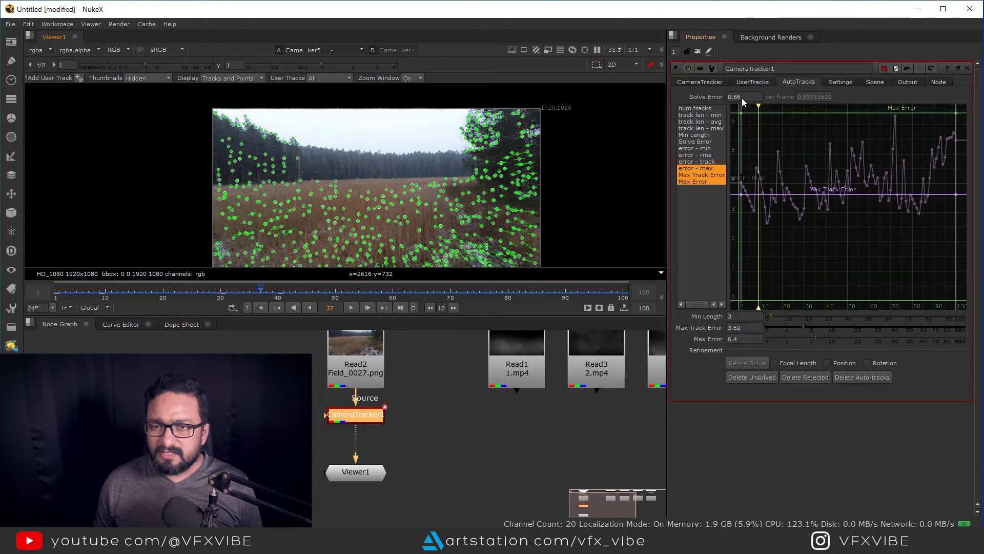
- Make room below CameraTracker1 in the node graph and export its solve as a Scene
click(699, 83)
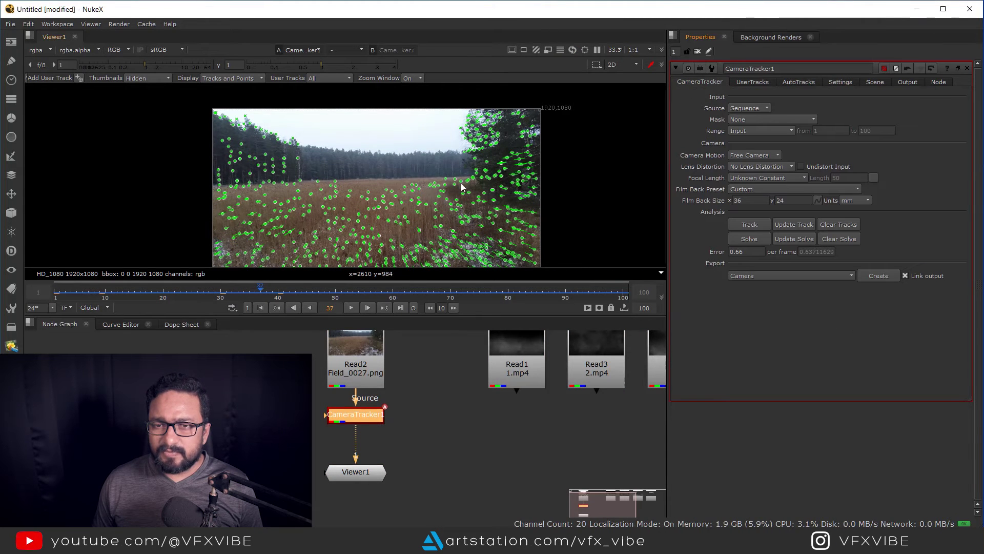
middle_drag(438, 427, 430, 413)
drag(353, 421, 328, 460)
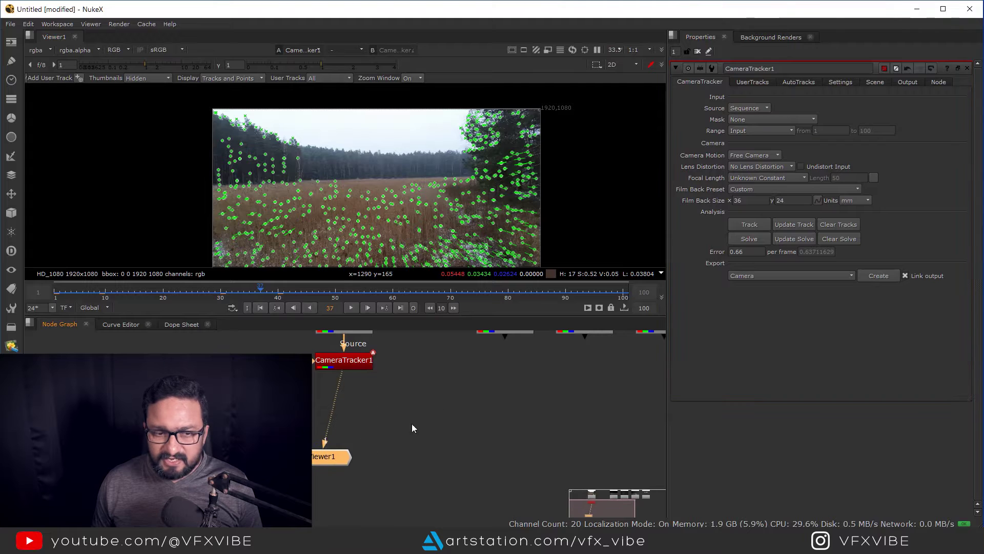
middle_drag(411, 424, 396, 461)
click(772, 277)
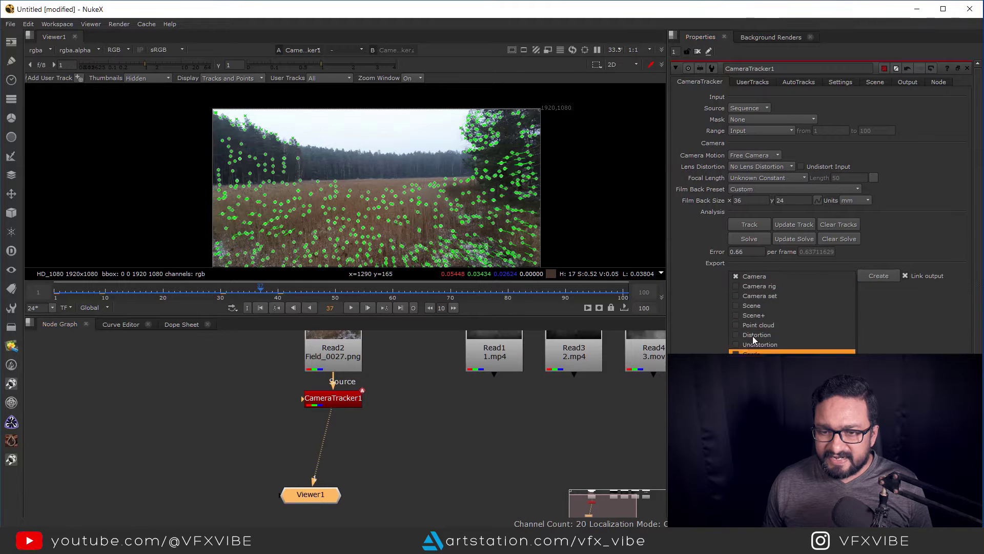
click(748, 307)
click(879, 277)
- Place the Camera1 node beside Scene1 and show Scene1 in the viewer
scroll(435, 453, down, 2)
middle_drag(435, 453, 457, 394)
drag(457, 395, 484, 443)
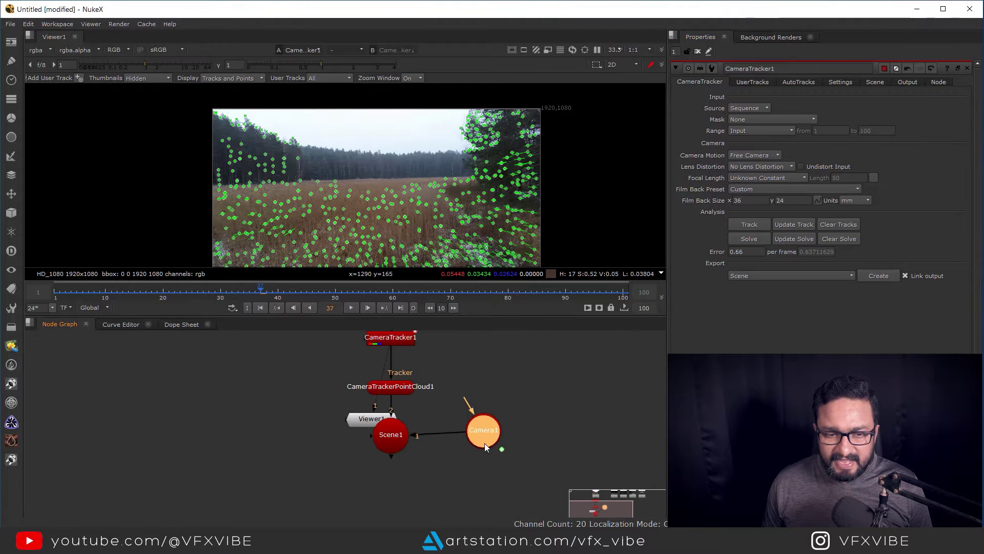
middle_drag(484, 442, 395, 496)
click(394, 495)
key(1)
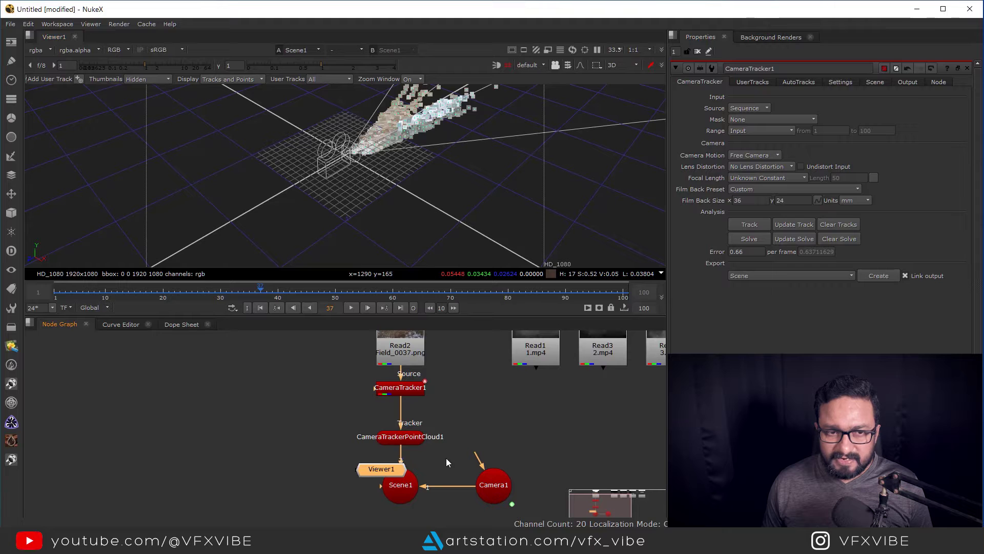
- Switch the 3D viewer to the right-side view and set CameraTracker1's scene transform translate Y to 0.5
click(408, 388)
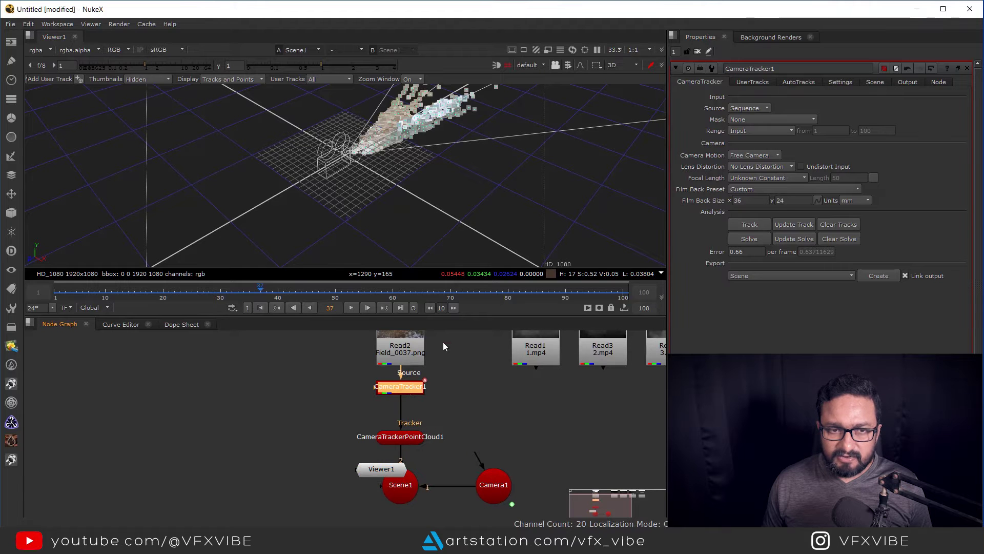
ctrl+drag(444, 195, 616, 67)
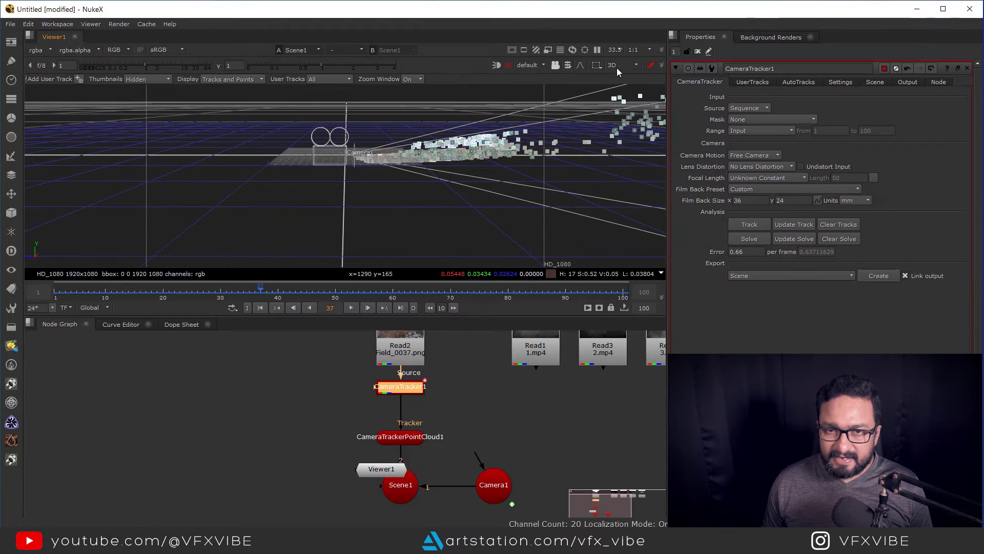
click(634, 65)
click(631, 96)
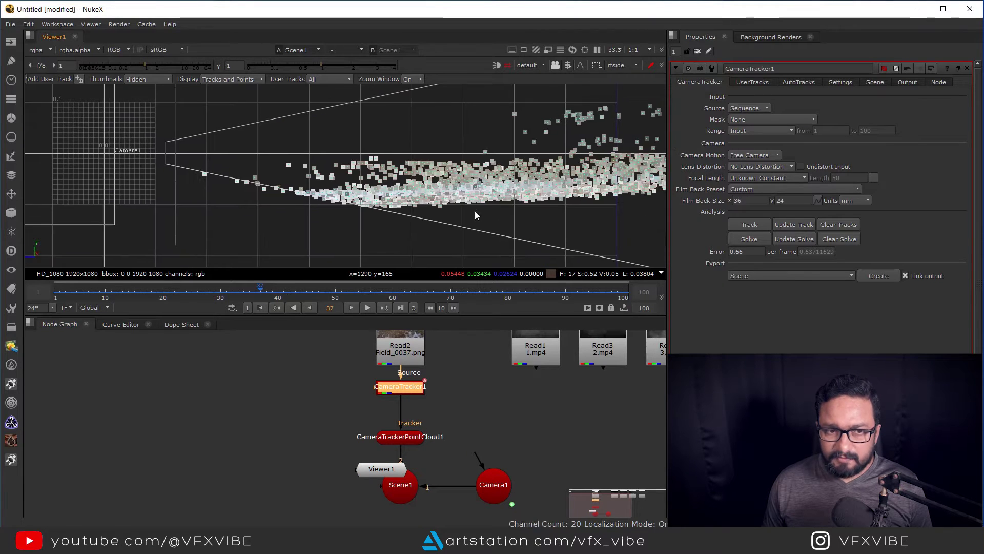
click(876, 81)
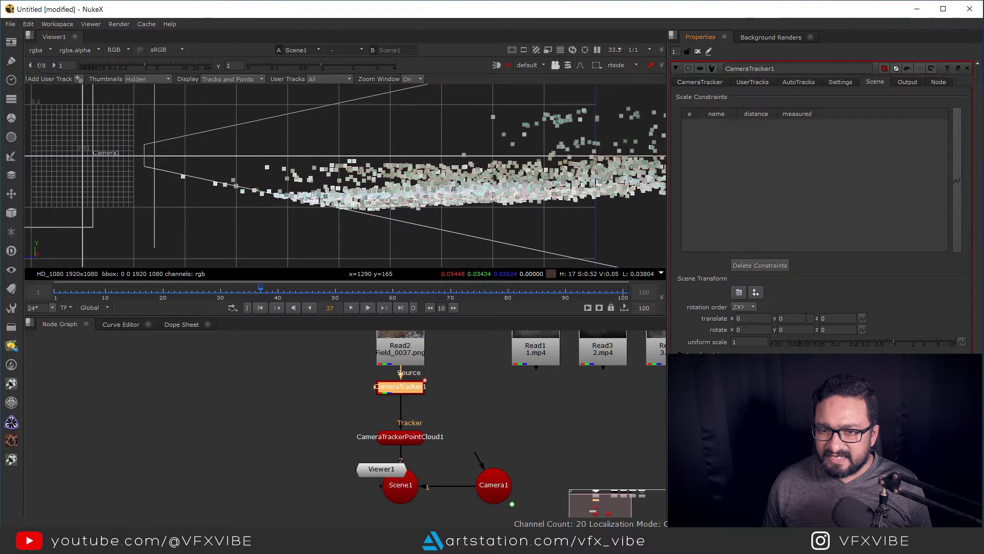
text(1)
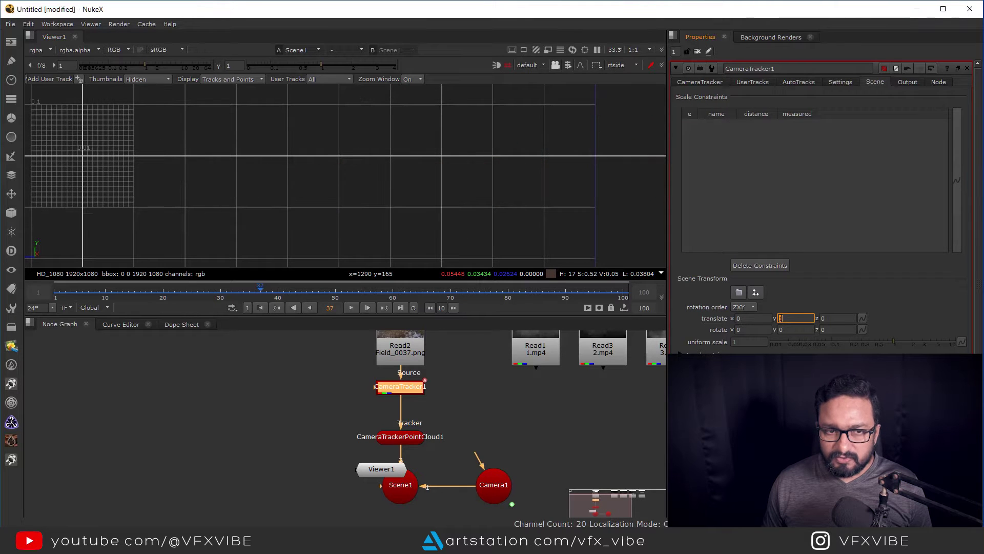
key(BackSpace)
text(0.5)
key(Return)
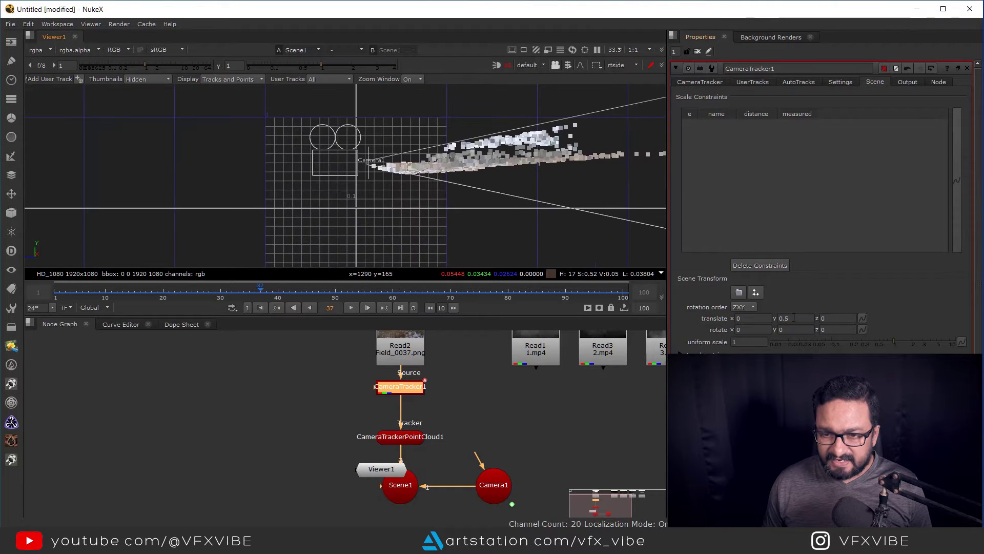
- Set CameraTracker1's scene transform to translate Y 0.11 and rotate X -1
click(786, 318)
text(11)
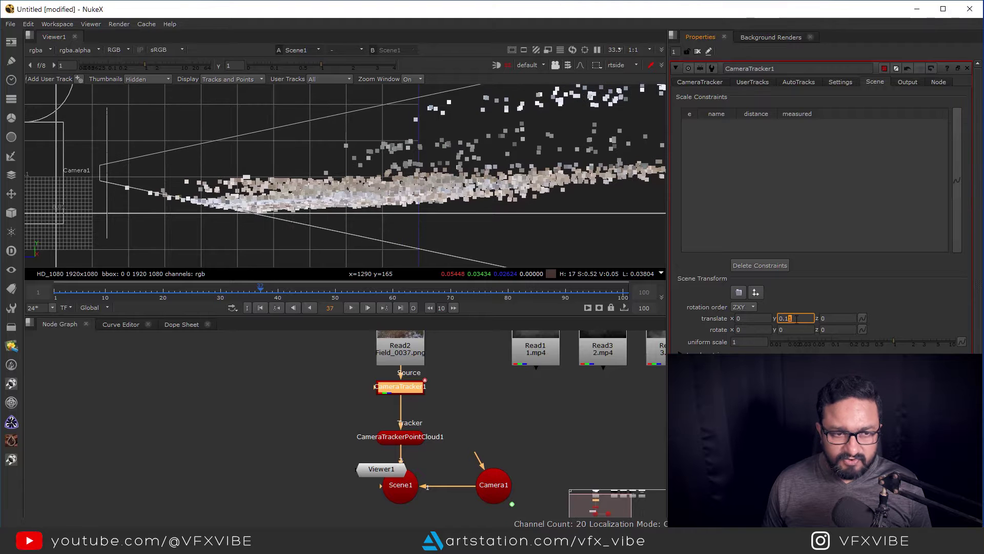
click(738, 318)
click(738, 330)
text(-1)
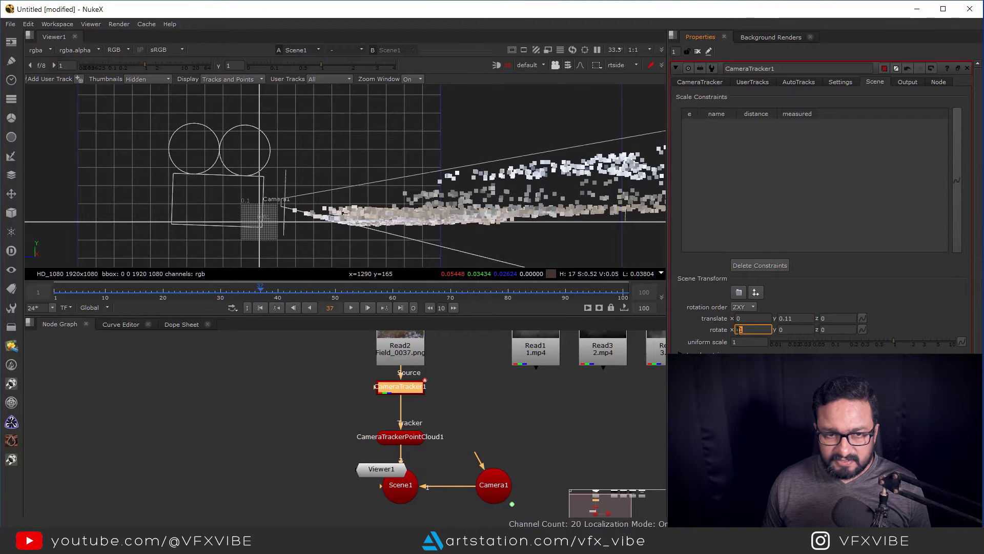
- Switch the 3D viewer to the front view and set the scene transform's rotate Z to -4 and translate Y to 0.106
click(622, 65)
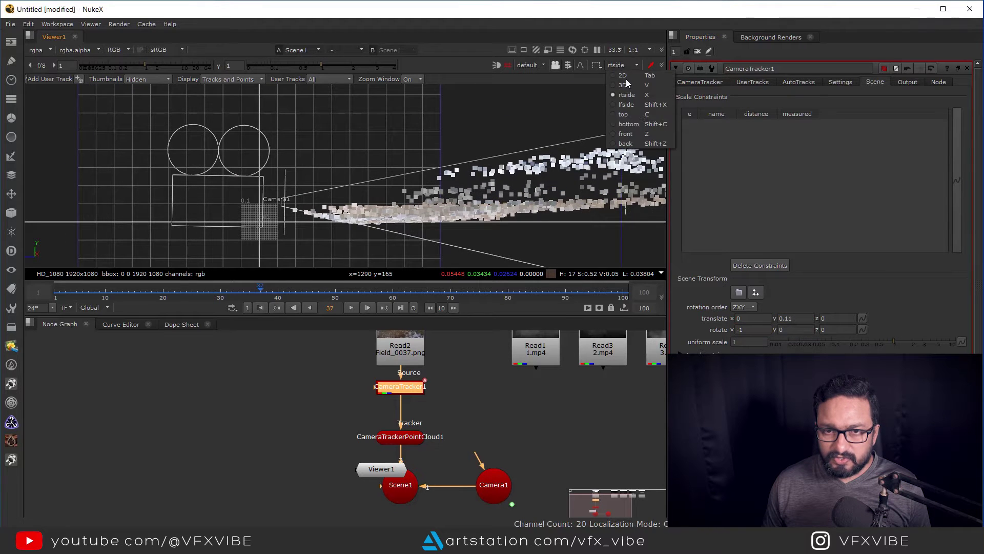
click(626, 134)
click(836, 330)
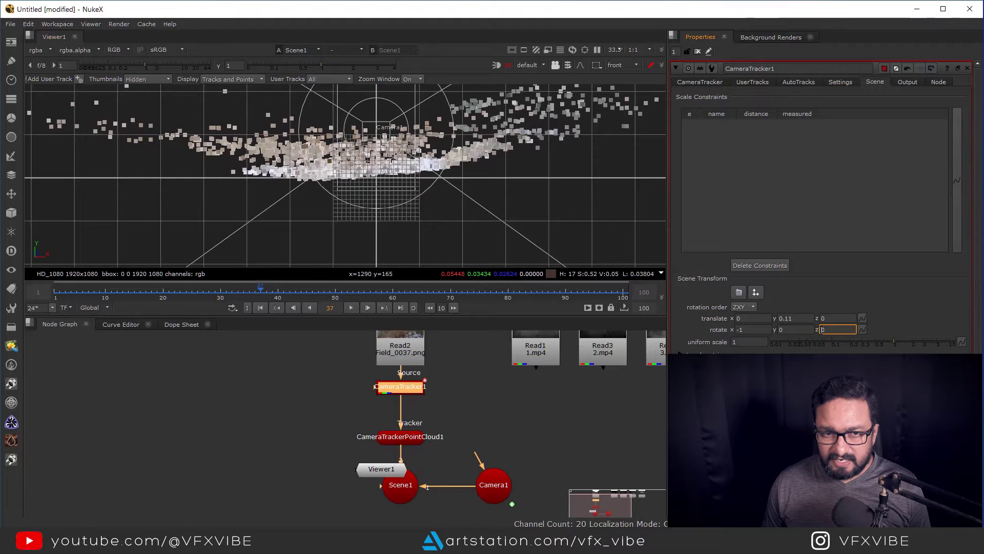
key(Down)
key(Down)
key(Down)
key(Down)
key(Down)
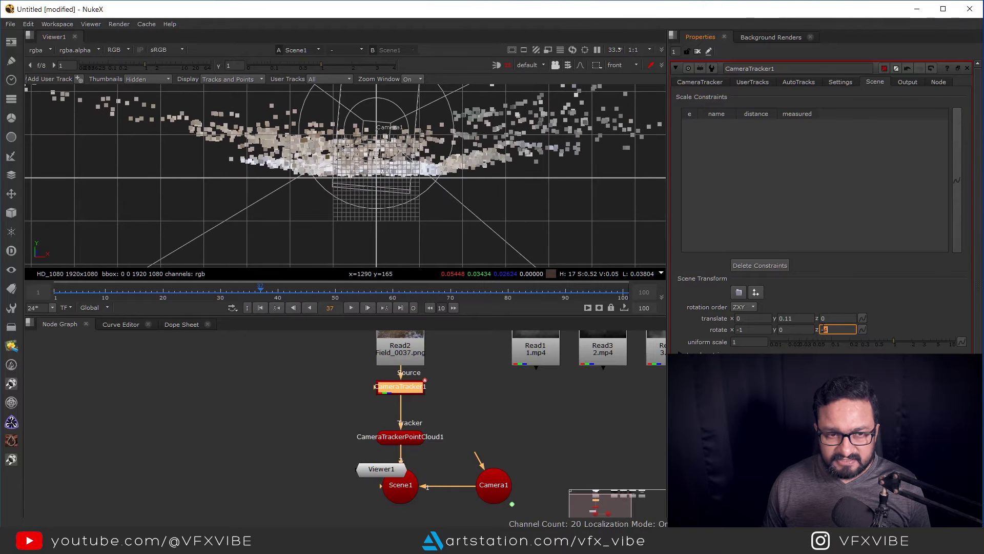
key(Down)
key(Down)
key(Down)
key(Down)
key(Down)
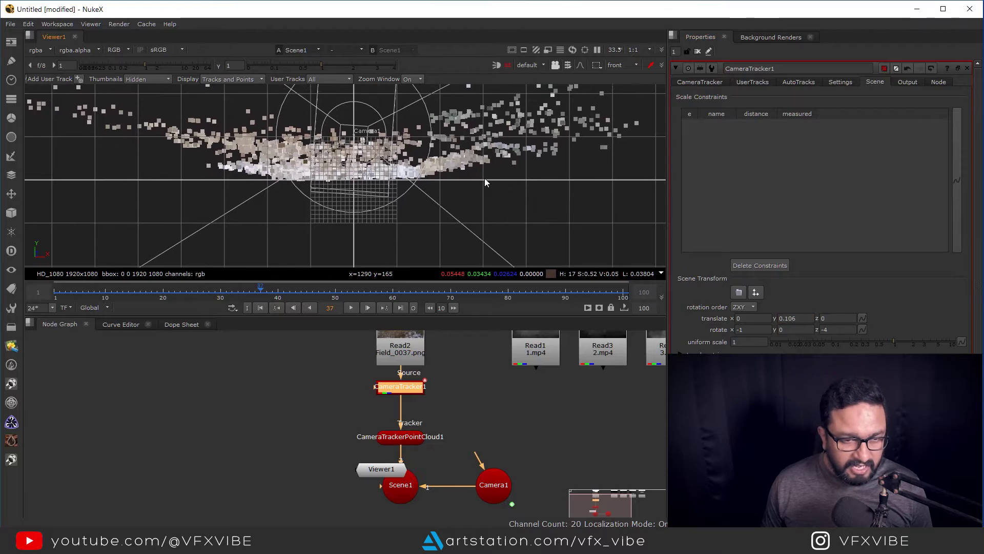
- Return the viewer to the perspective 3D view and move Viewer1 away from the scene nodes in the node graph
key(v)
ctrl+drag(392, 173, 495, 282)
scroll(475, 415, down, 2)
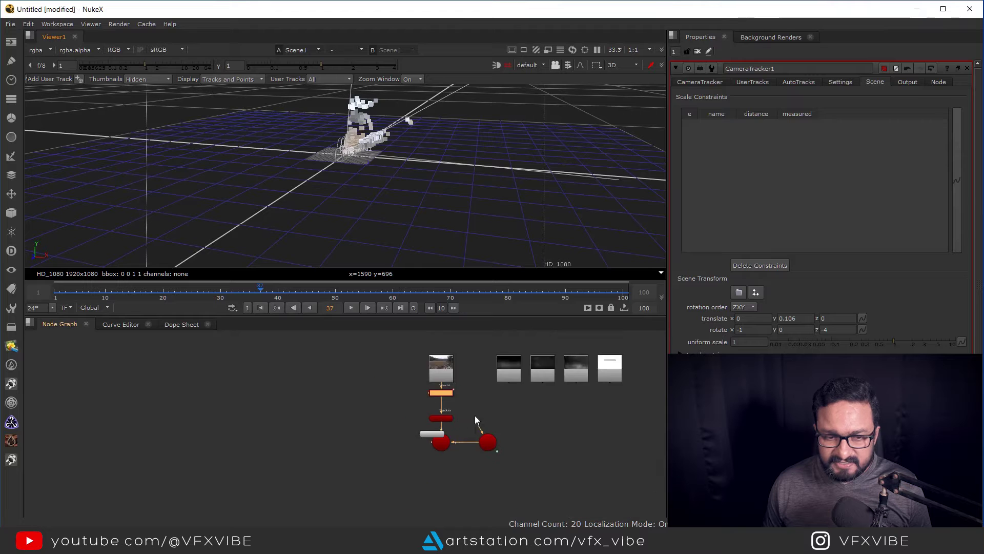
drag(437, 396, 246, 482)
middle_drag(423, 475, 445, 430)
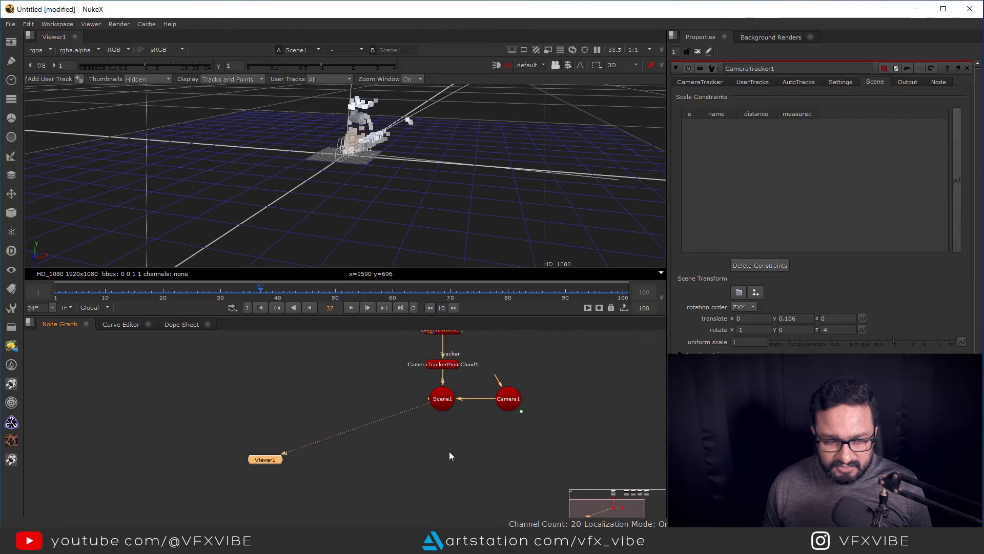
- Add a ScanlineRender node below Scene1 and route its camera input from Camera1 through a dot
click(447, 453)
key(Tab)
text(sc)
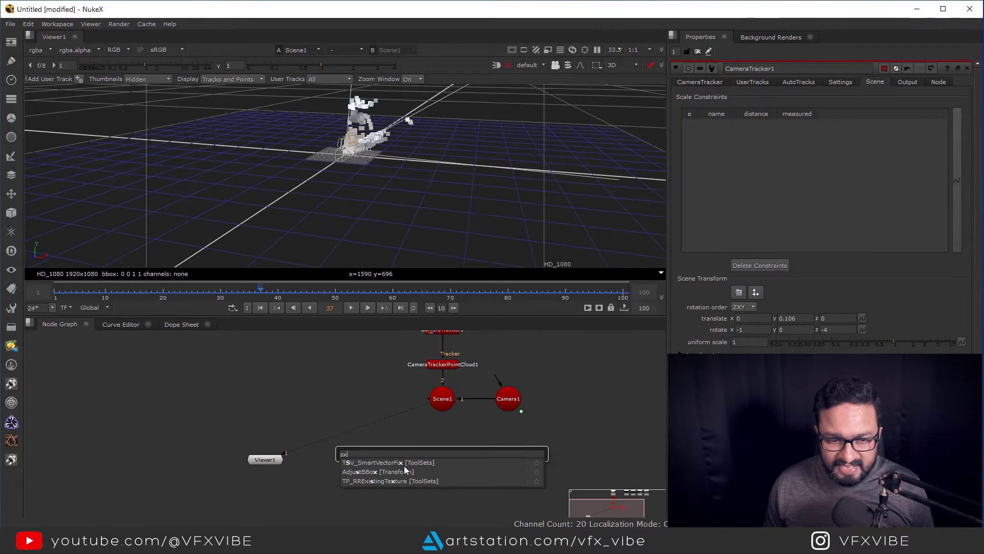
key(BackSpace)
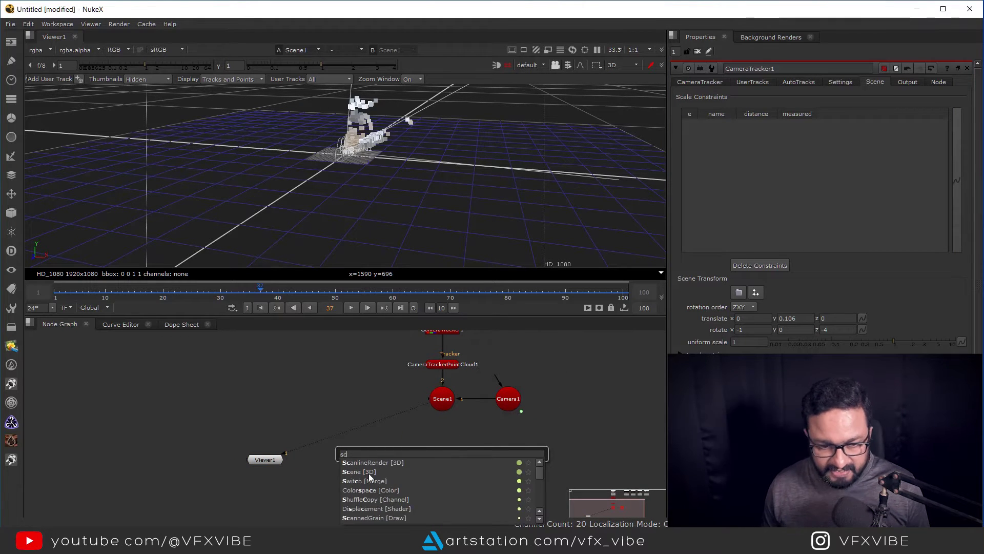
click(369, 471)
scroll(439, 450, up, 2)
drag(439, 449, 437, 472)
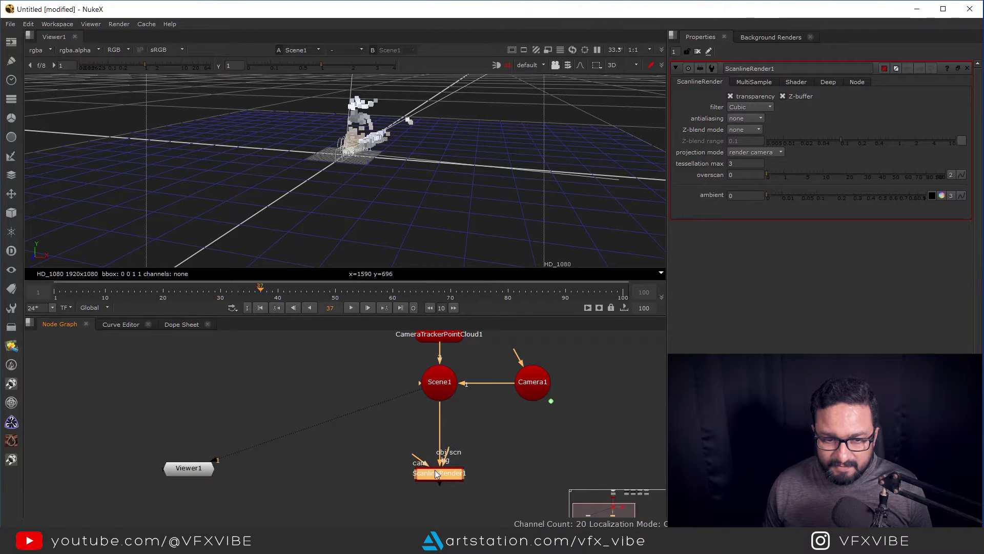
ctrl+drag(483, 431, 525, 475)
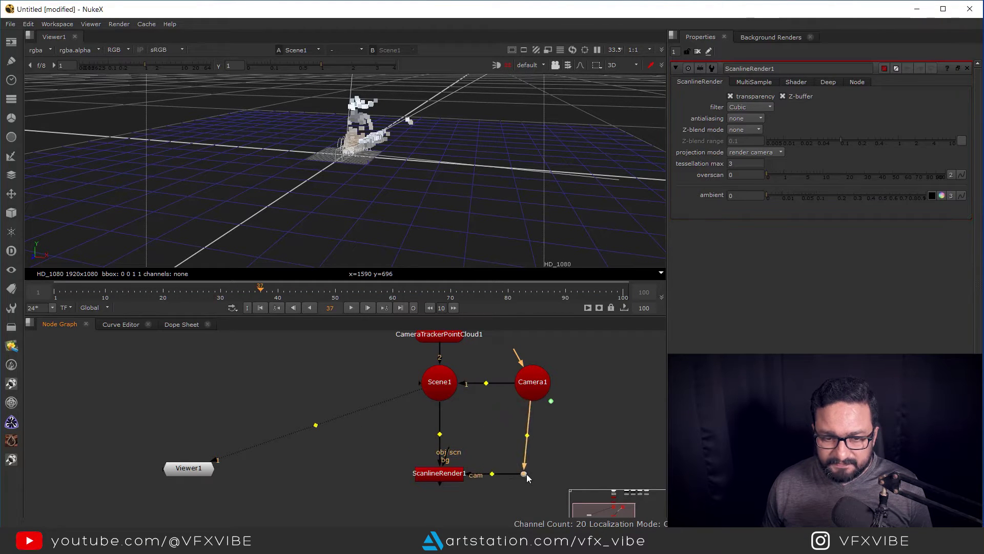
- Play the tracked camera's motion through the point cloud in the 3D viewer and stop playback
scroll(364, 134, up, 3)
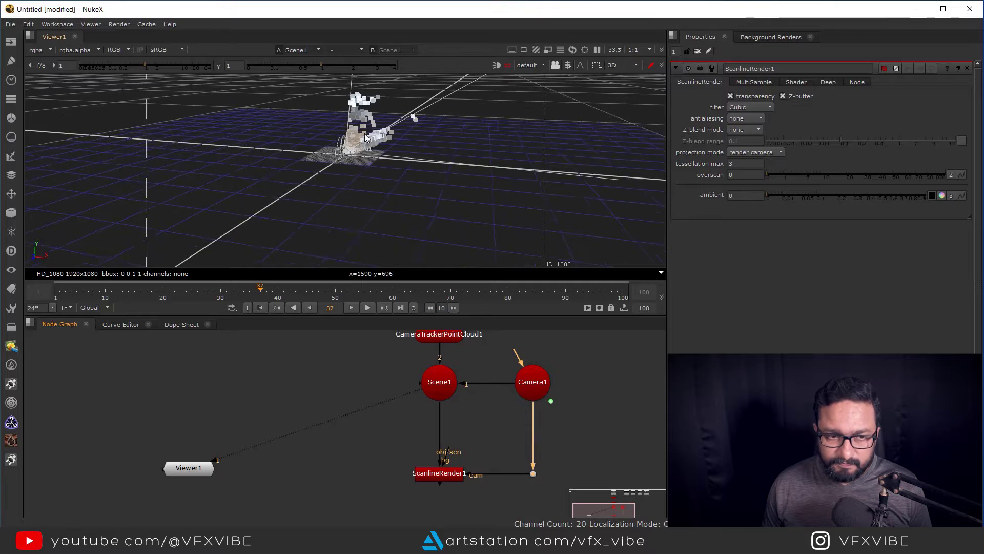
ctrl+drag(365, 133, 357, 317)
click(351, 308)
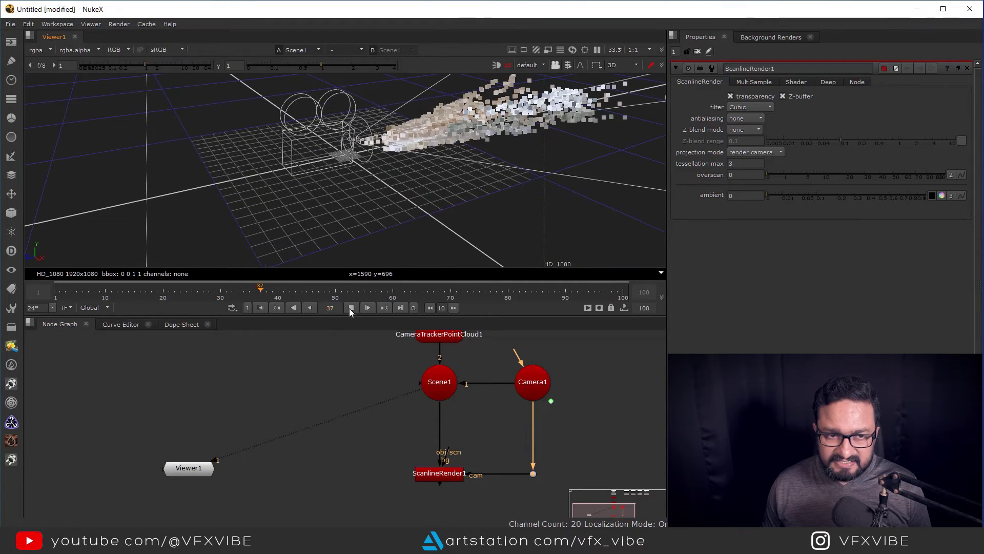
ctrl+drag(492, 240, 264, 178)
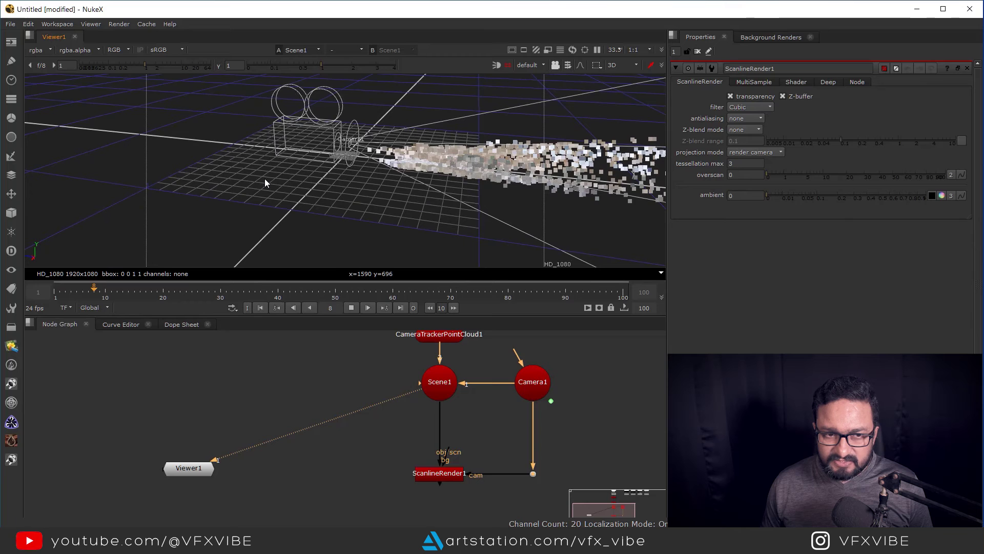
click(351, 307)
- Show the Read1 smoke clip 1.mp4 in the viewer, fitted to the frame
scroll(467, 401, down, 4)
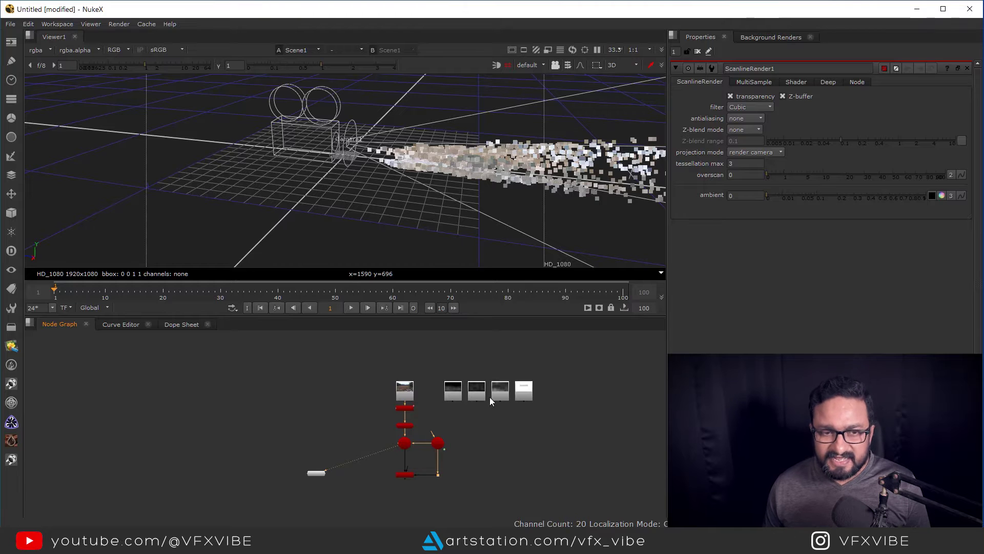
scroll(453, 410, up, 5)
drag(450, 377, 463, 401)
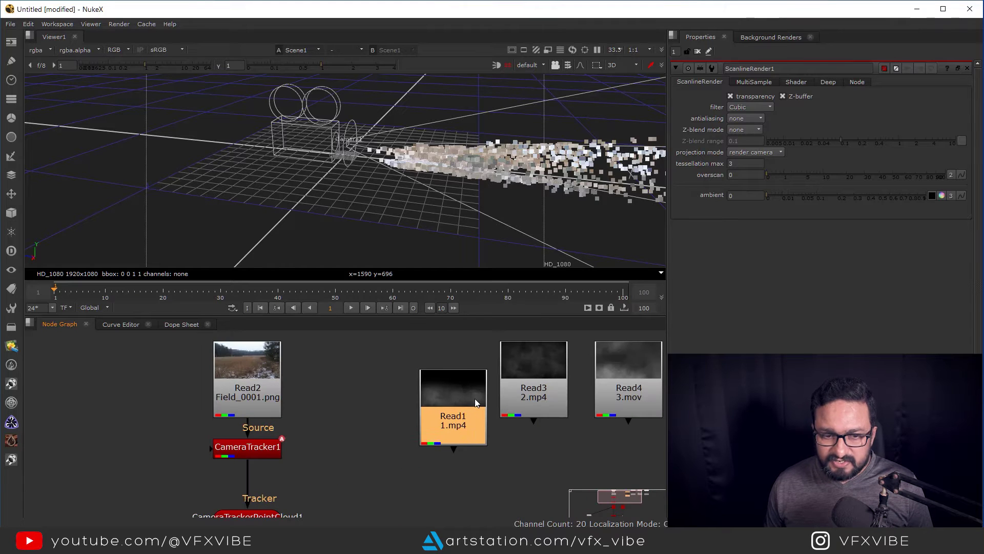
key(1)
key(f)
scroll(526, 435, down, 3)
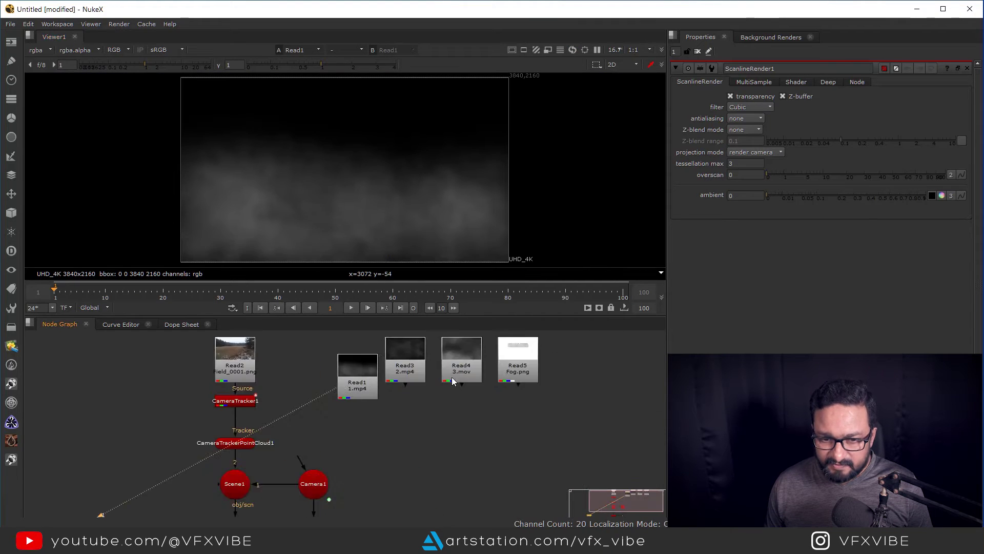
- Preview the other smoke clips, Read4 and Read3, in the viewer and return to Read1
scroll(473, 382, up, 5)
click(474, 382)
drag(474, 381, 482, 410)
key(1)
click(391, 363)
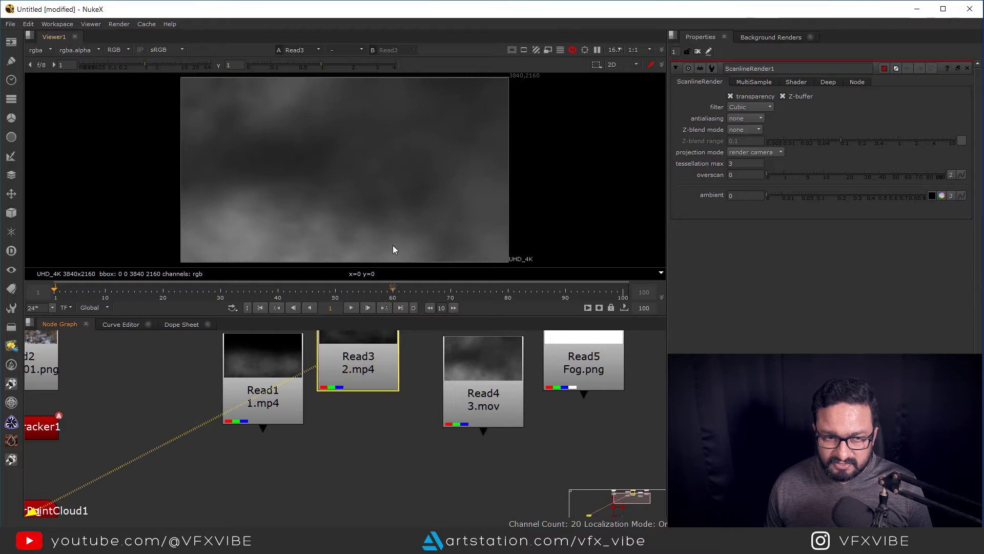
key(1)
key(1)
scroll(401, 409, down, 3)
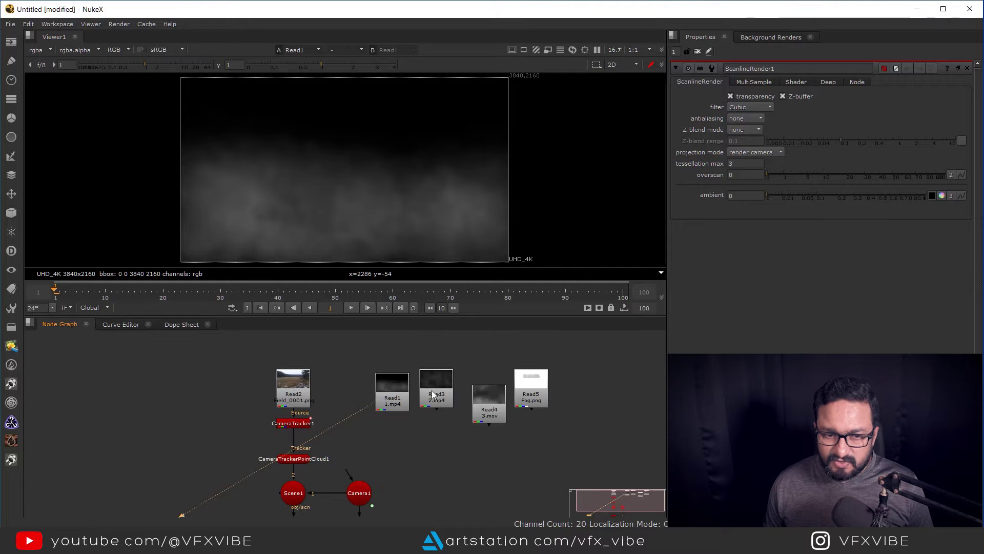
- Line up the Read4 clip beside Read3 and select the Read5 Fog.png node
click(444, 399)
drag(487, 402, 479, 391)
scroll(543, 384, up, 4)
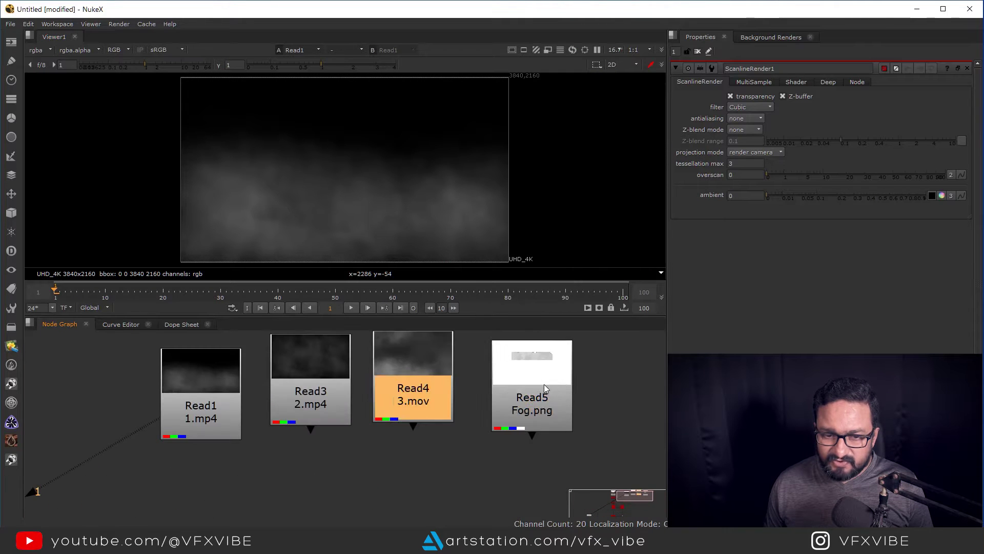
click(544, 385)
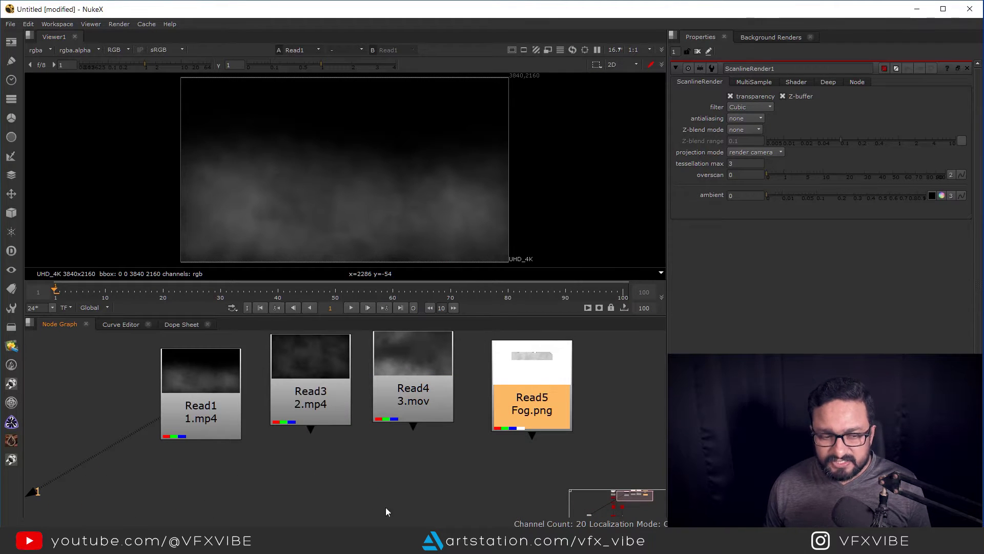
- Switch to Photoshop, try a fog brush stroke over the grass on Layer 4, undo it and return to NukeX
click(387, 541)
alt+scroll(489, 287, down, 1)
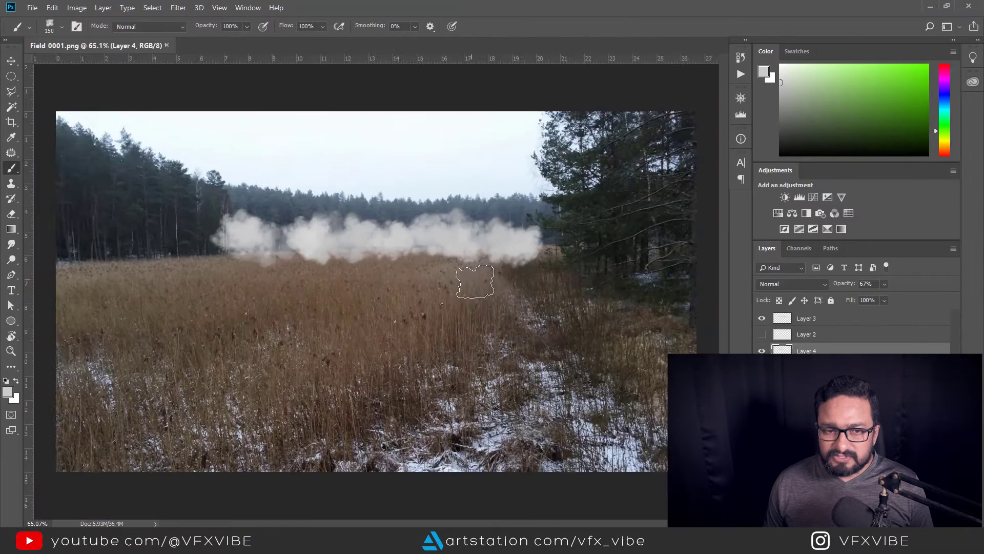
scroll(455, 307, down, 1)
click(241, 332)
drag(304, 352, 361, 353)
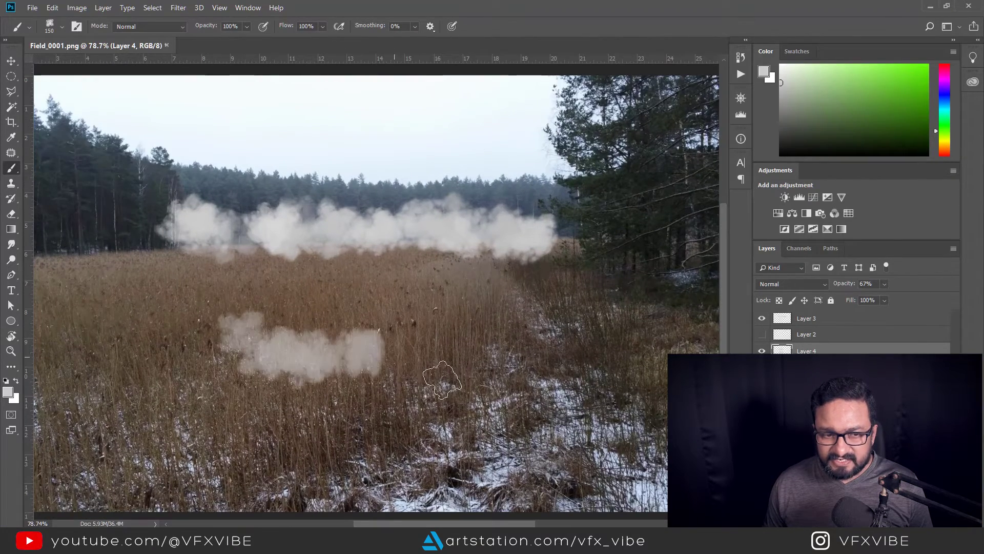
key(ctrl+z)
alt+scroll(421, 290, down, 2)
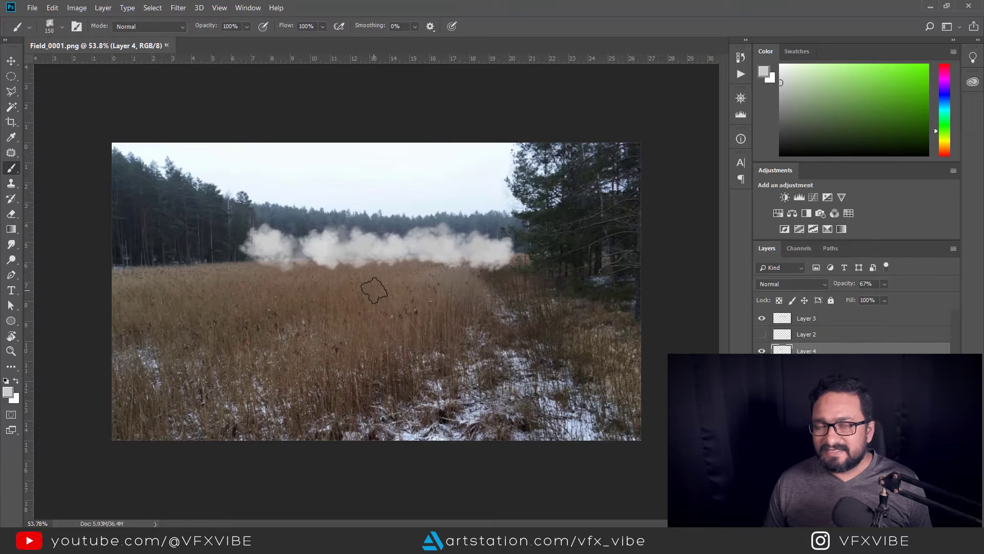
click(932, 9)
- Move the Read1 clip to the opposite side of the tracking branch and place Viewer1 below the nodes
middle_drag(306, 408, 523, 450)
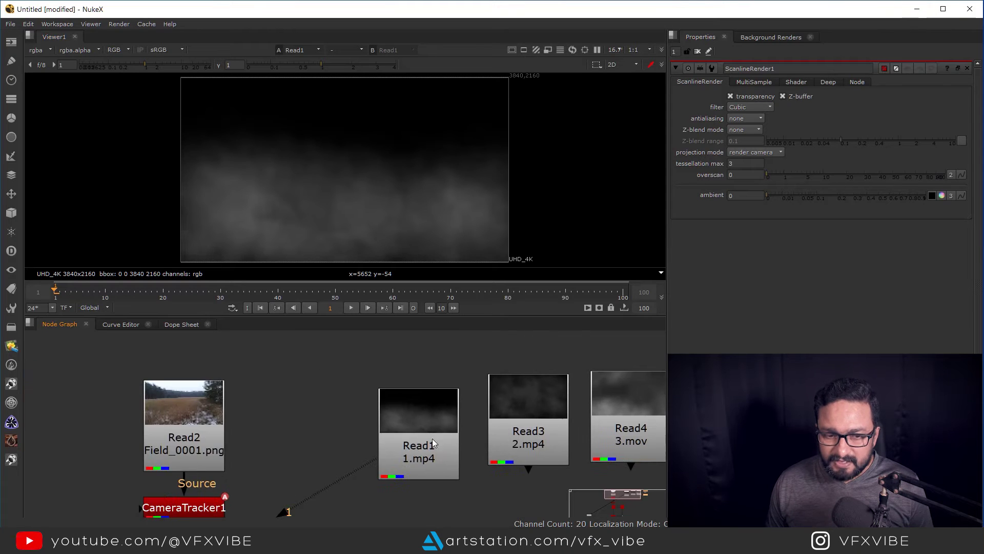
scroll(566, 402, down, 5)
middle_drag(367, 460, 348, 388)
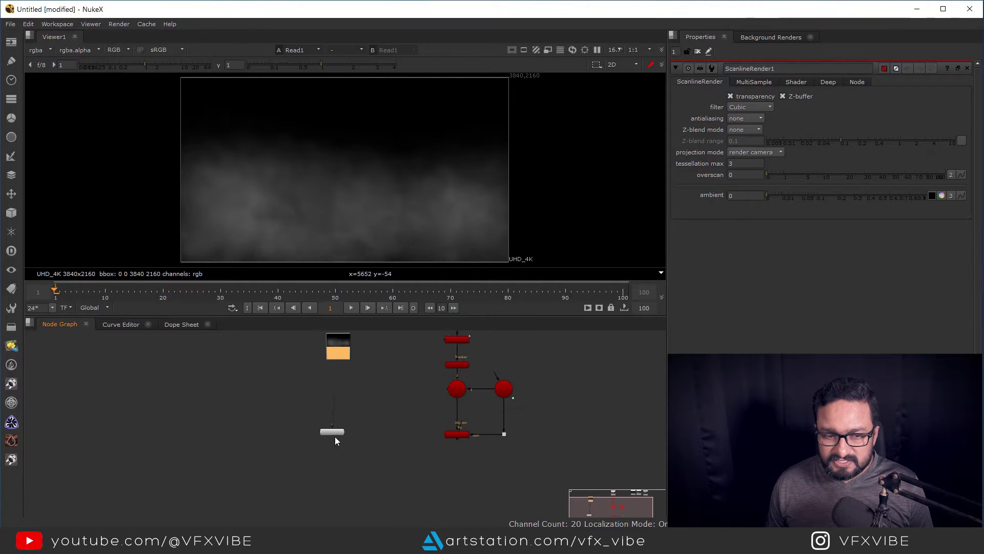
drag(334, 436, 445, 507)
scroll(347, 356, up, 4)
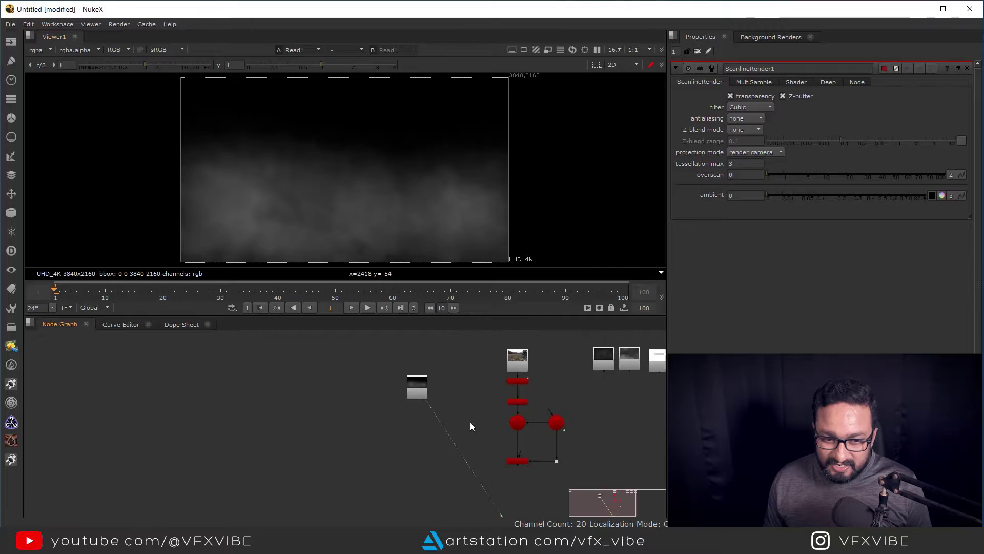
- Compare the Read1 smoke clip with the Read2 field plate in the viewer
scroll(469, 422, up, 5)
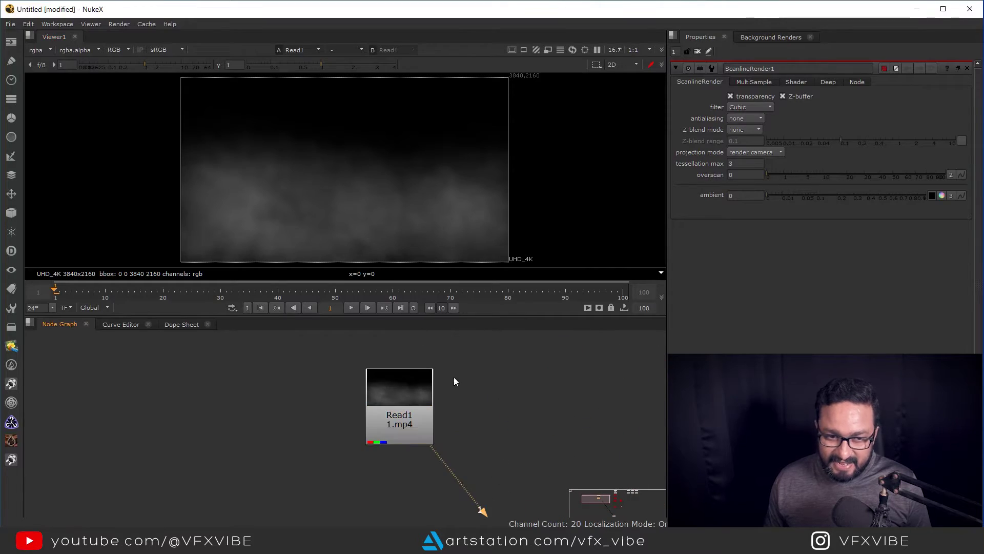
scroll(454, 381, down, 4)
scroll(475, 205, right, 3)
scroll(441, 226, down, 2)
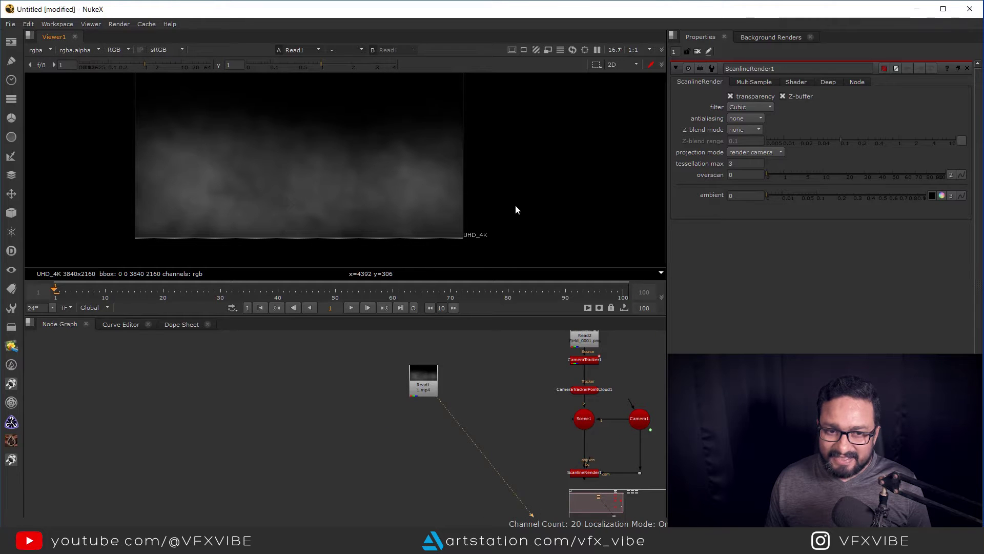
drag(516, 205, 430, 257)
scroll(484, 426, right, 3)
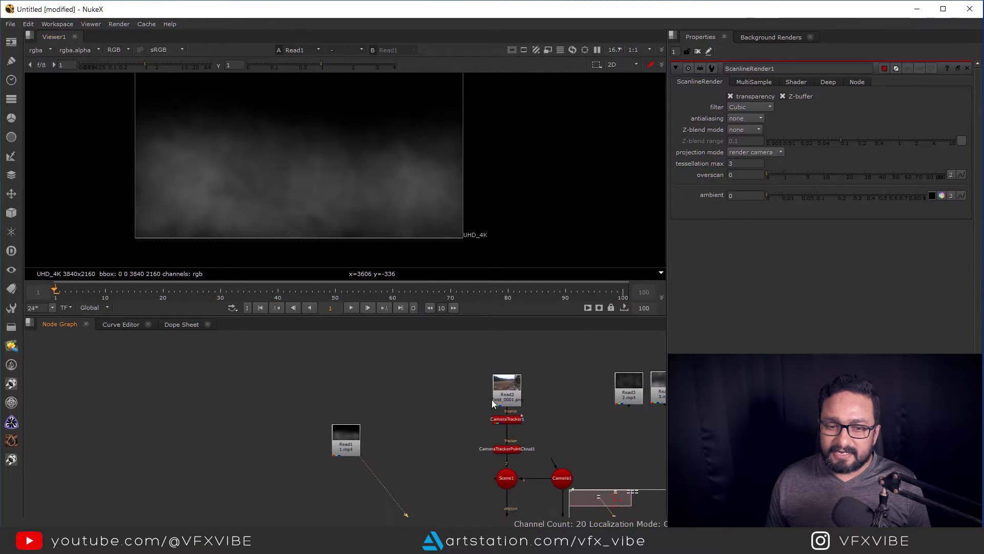
scroll(491, 399, up, 3)
key(2)
scroll(513, 210, left, 1)
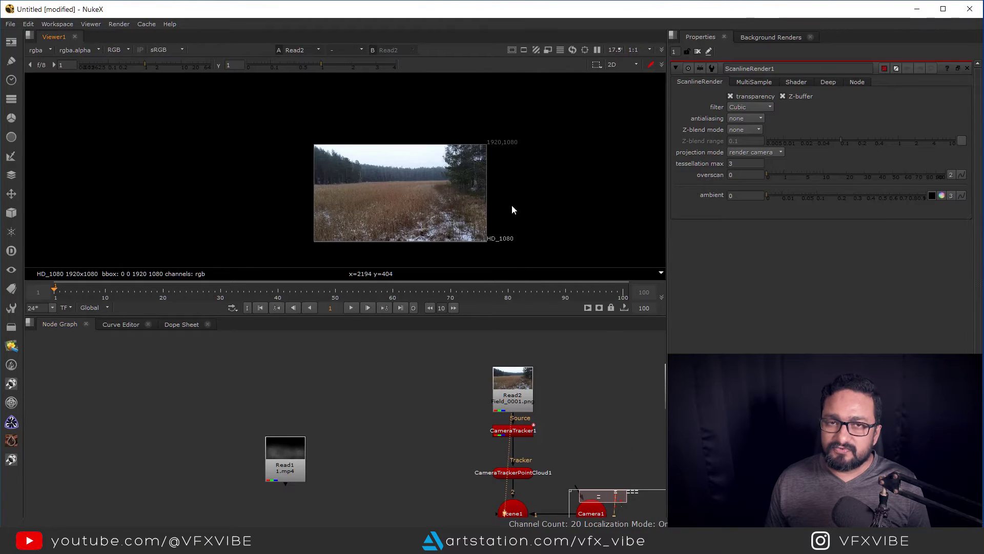
key(1)
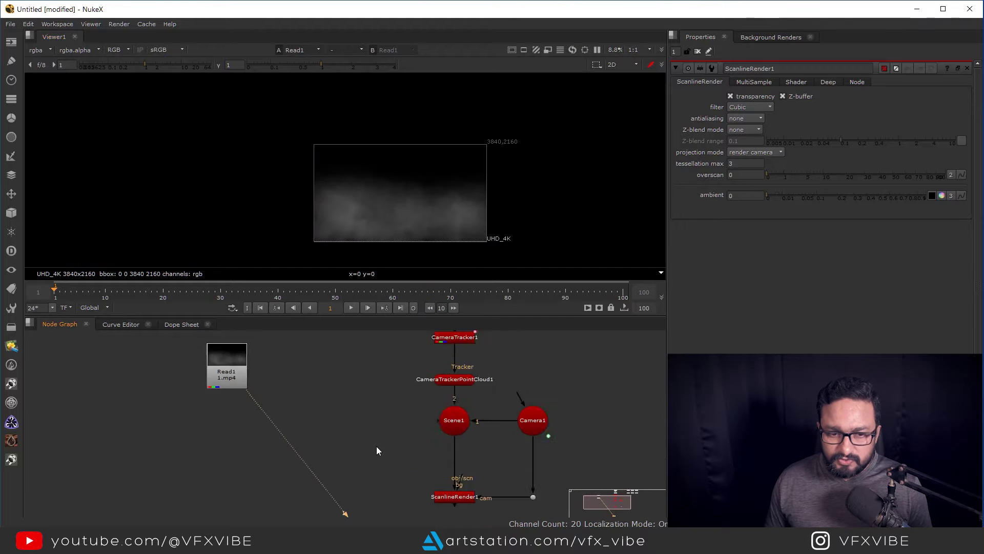
- Open CameraTracker1's properties and show its track points in the viewer around the distant tree line
scroll(377, 446, down, 3)
scroll(446, 405, up, 4)
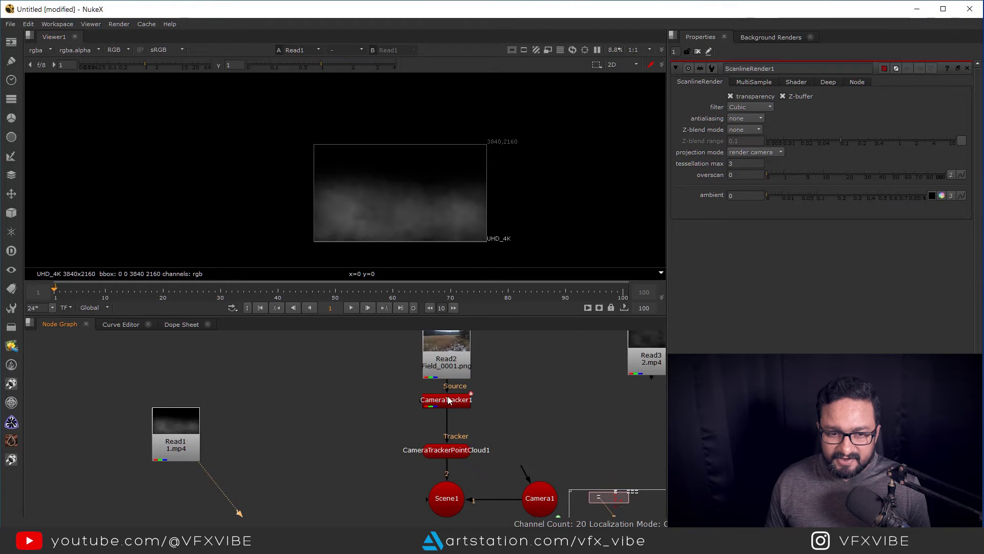
double_click(448, 400)
key(1)
scroll(401, 173, up, 5)
middle_drag(450, 182, 509, 188)
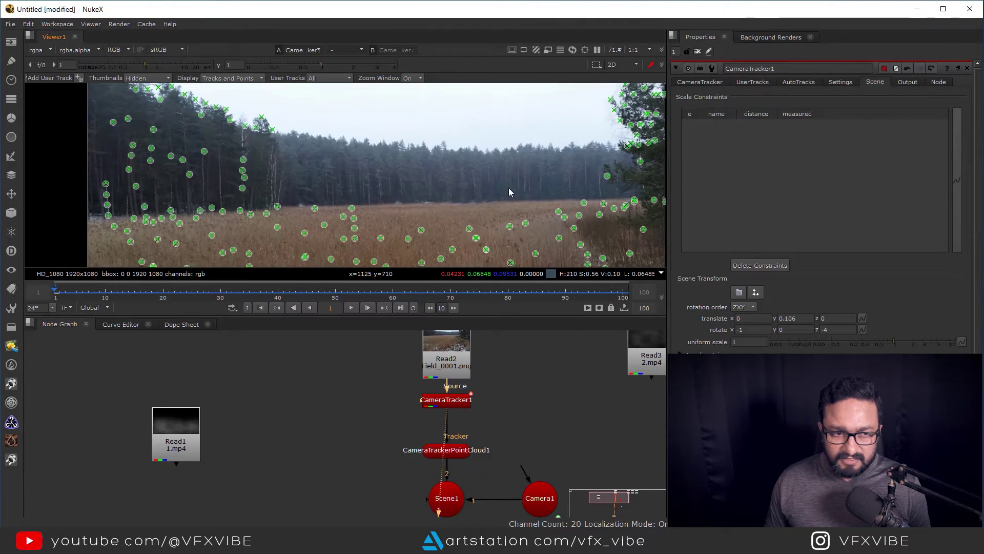
- Create a card from the track point at the far edge of the field, just below the distant tree line
scroll(334, 186, up, 3)
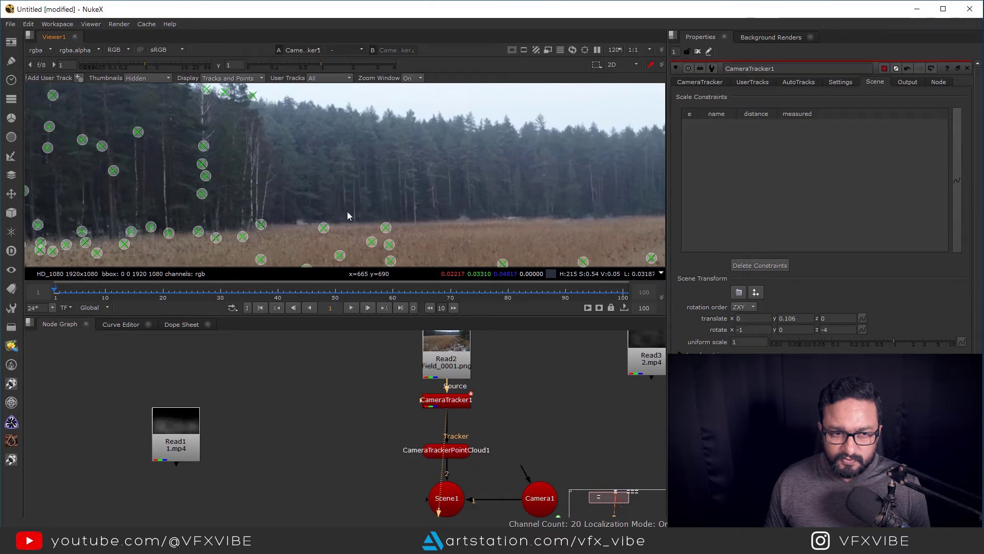
click(386, 227)
right_click(384, 227)
mouse_move(427, 253)
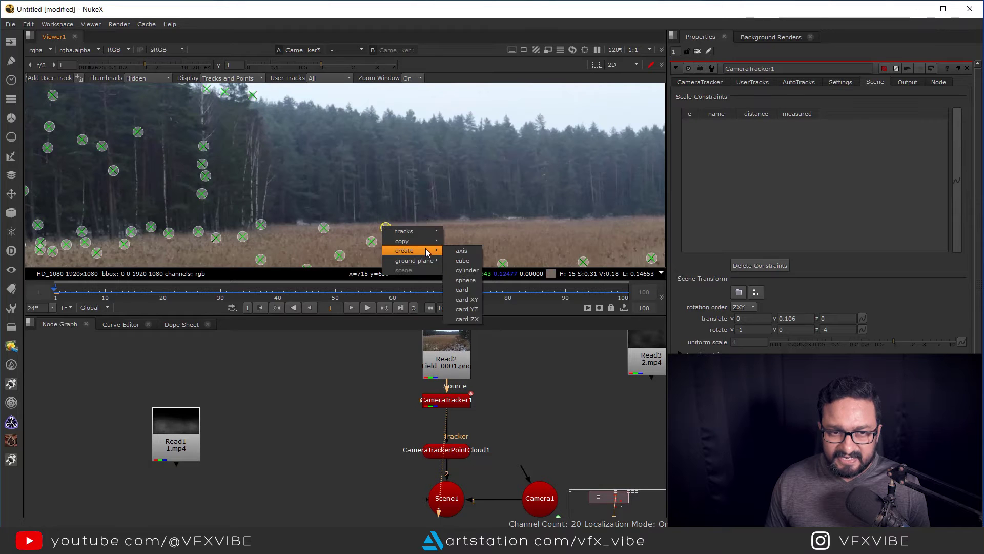
click(463, 290)
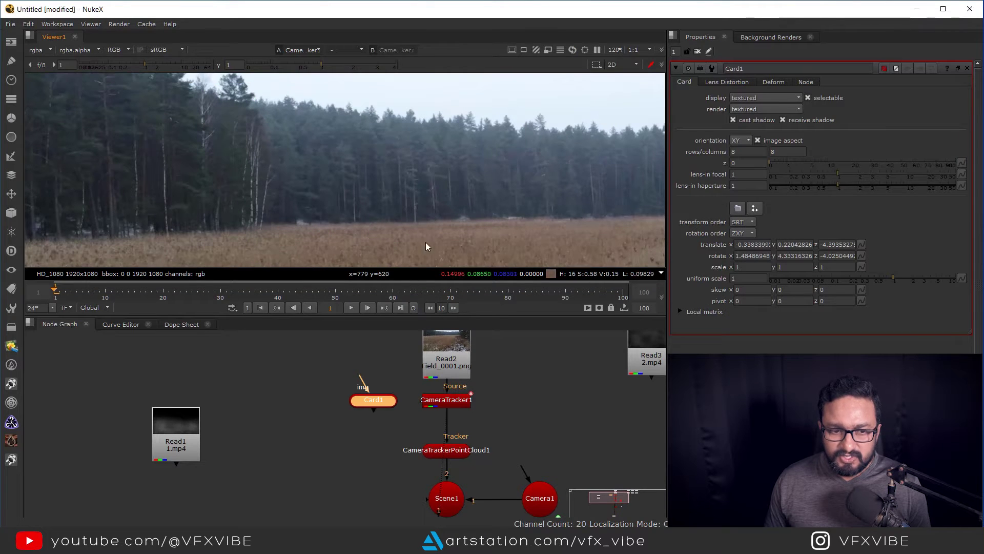
- Switch the viewer to 3D and connect Card1 to a free input of Scene1
key(Tab)
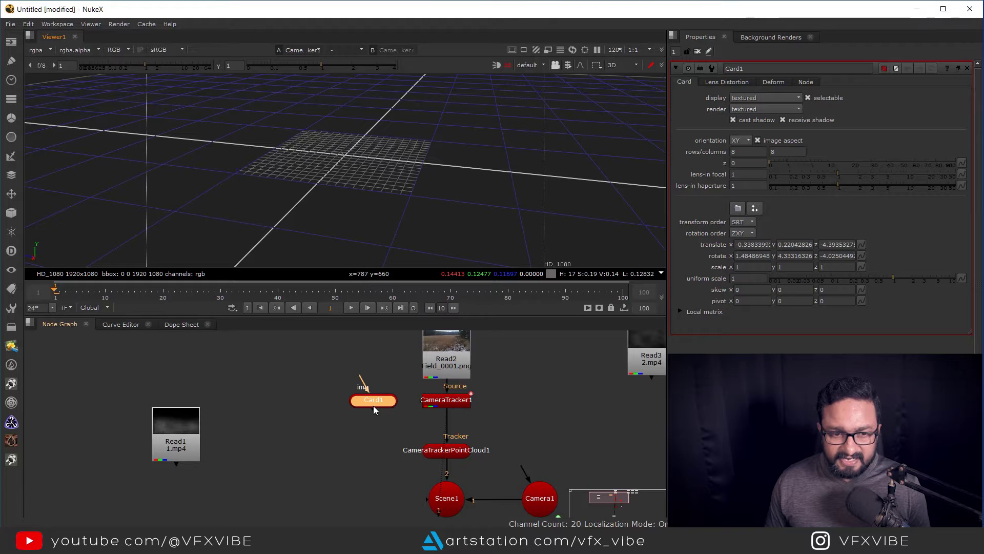
key(Tab)
click(266, 421)
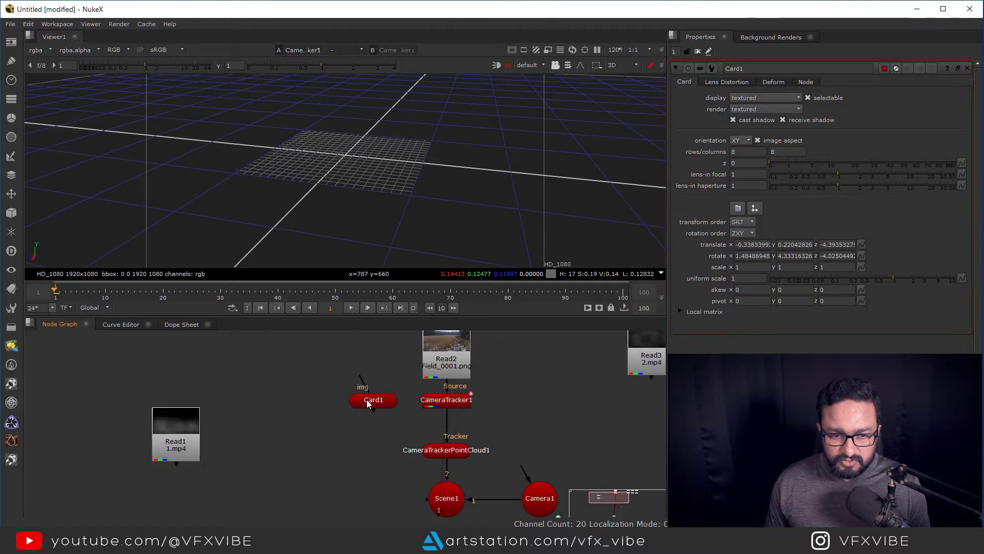
drag(367, 403, 321, 392)
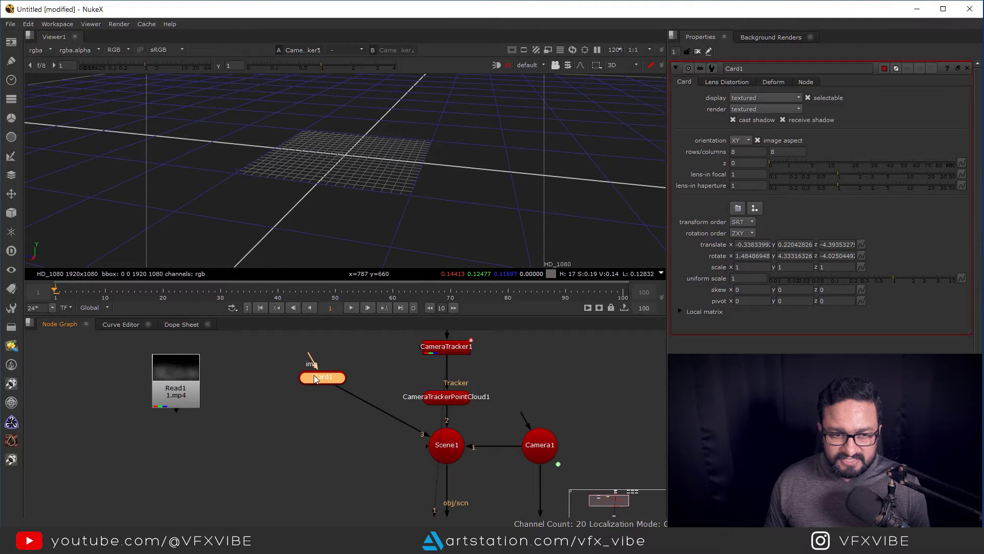
- Move Card1 farther back in the 3D view, to about z -5.41, and check it against Scene1's point cloud
key(1)
click(323, 378)
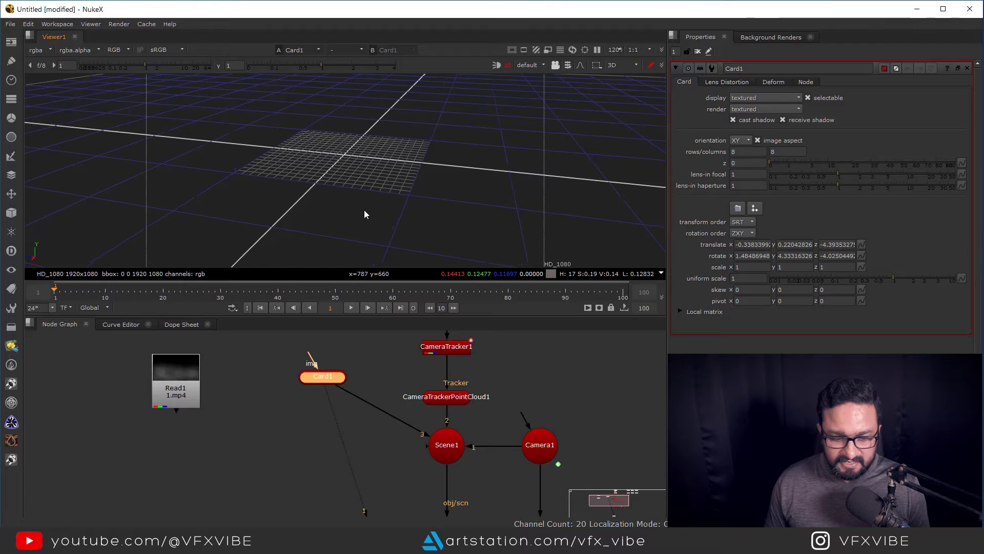
key(f)
ctrl+drag(370, 214, 310, 112)
click(441, 445)
scroll(422, 193, up, 3)
click(319, 375)
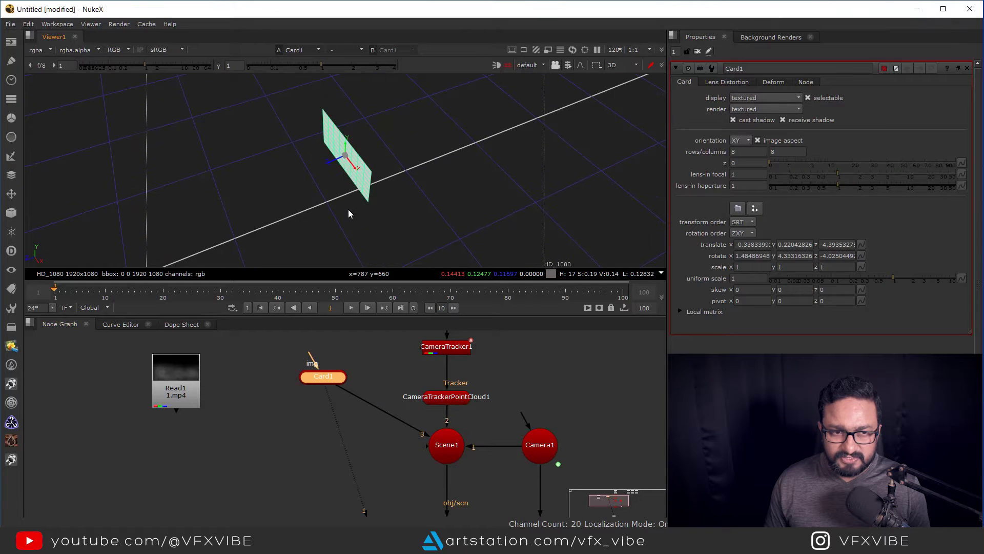
drag(337, 163, 434, 138)
middle_drag(455, 459, 450, 377)
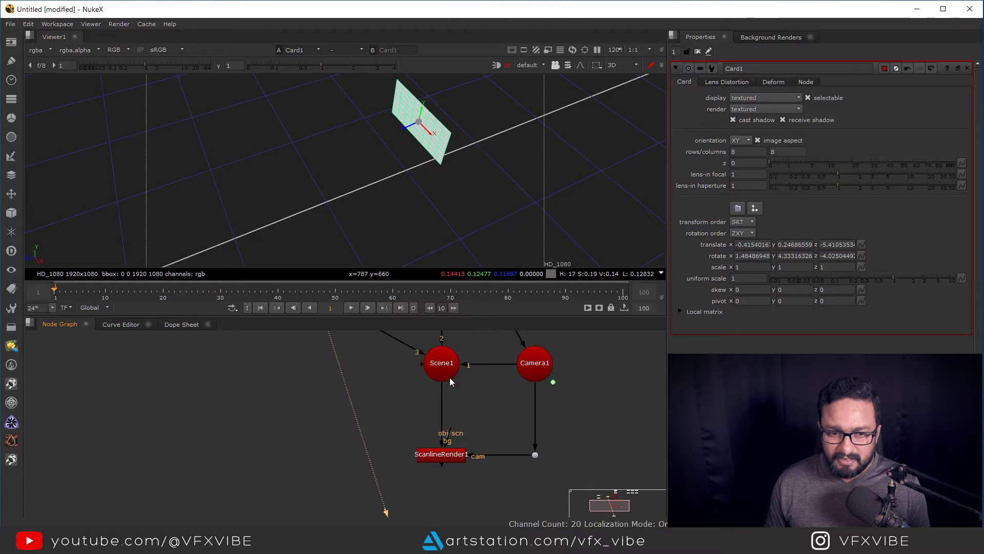
click(447, 373)
ctrl+drag(359, 169, 379, 185)
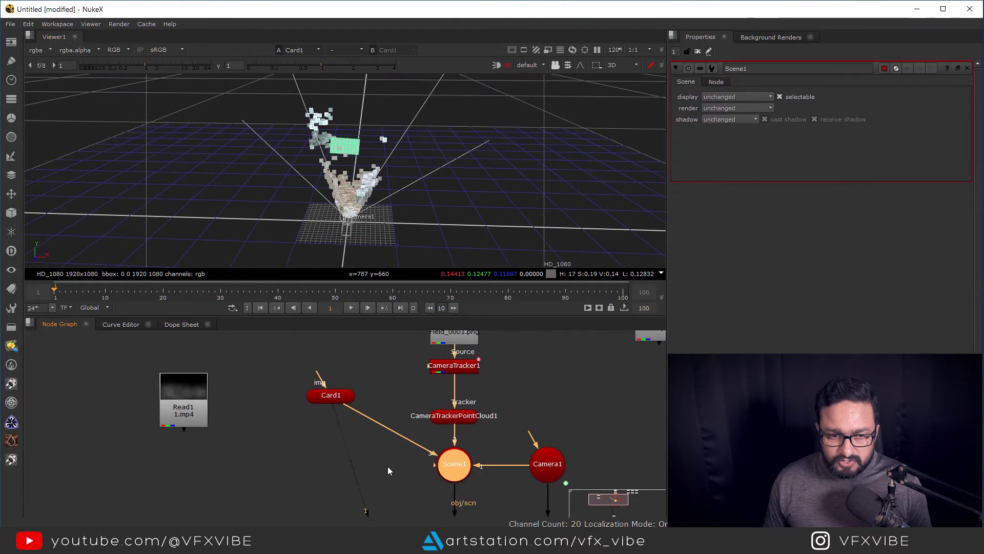
- Connect the Read1 smoke clip to Card1's img input as its texture
middle_drag(347, 436, 387, 493)
click(241, 432)
drag(241, 433, 376, 346)
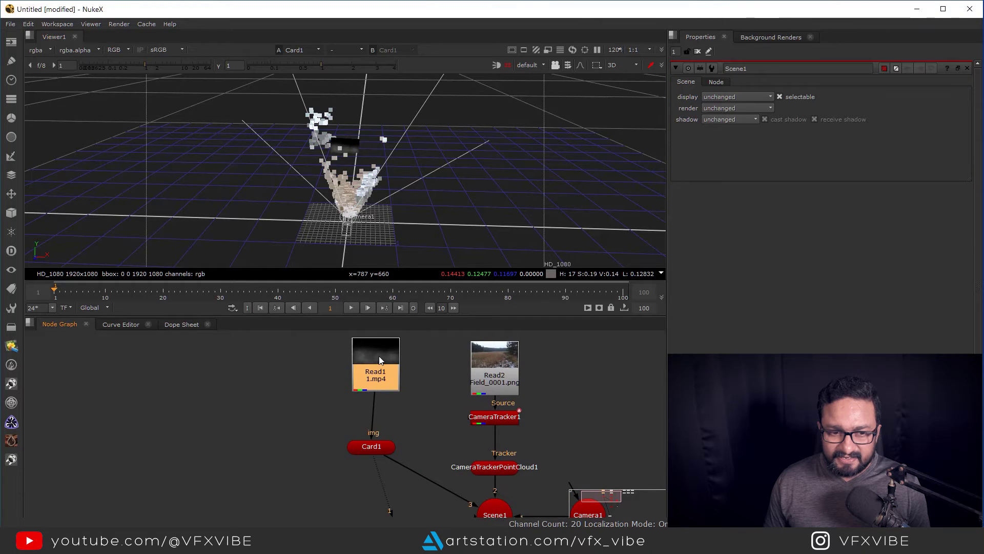
scroll(351, 159, up, 5)
ctrl+drag(358, 131, 390, 154)
click(390, 154)
- Show the whole Read1 smoke frame in the viewer to examine its edges
click(379, 374)
key(1)
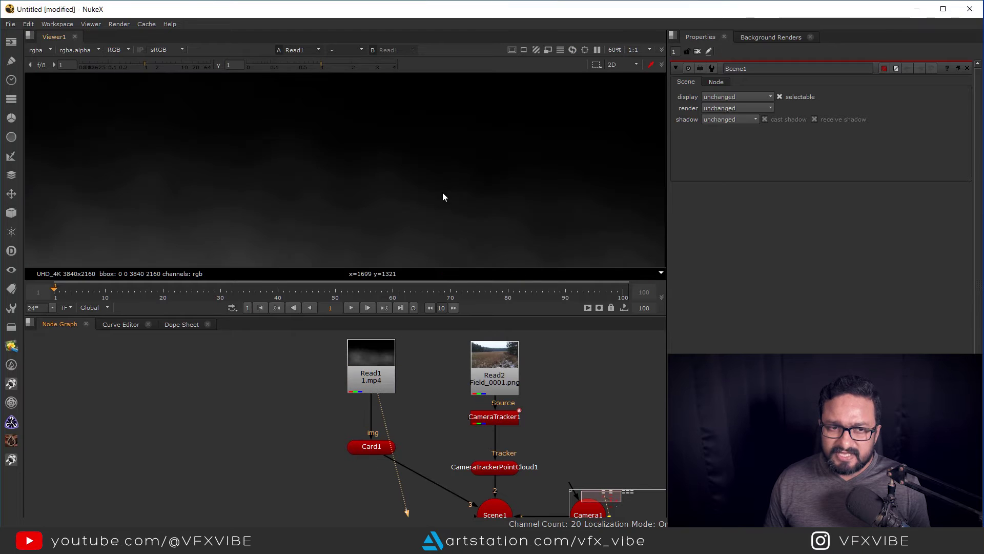
key(f)
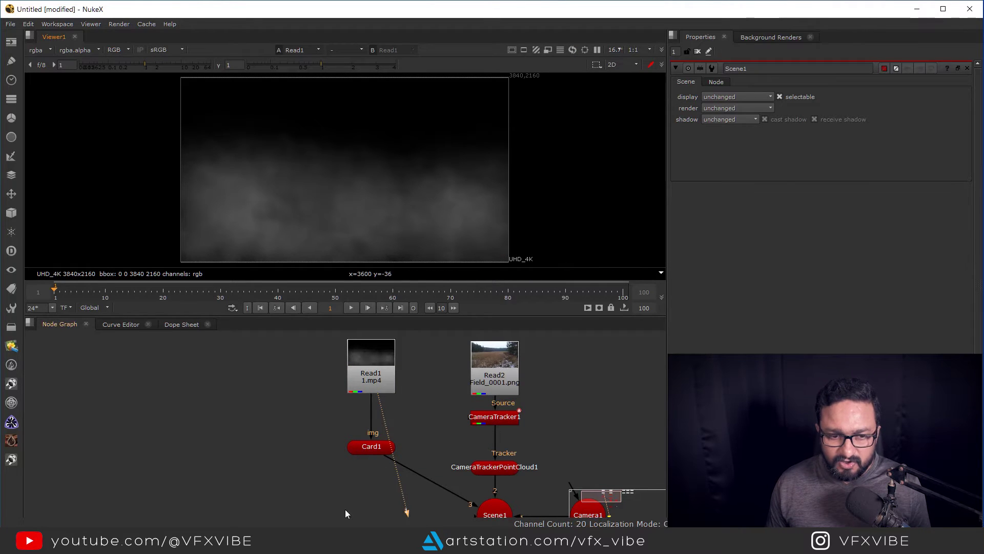
middle_drag(331, 423, 343, 462)
scroll(315, 165, down, 3)
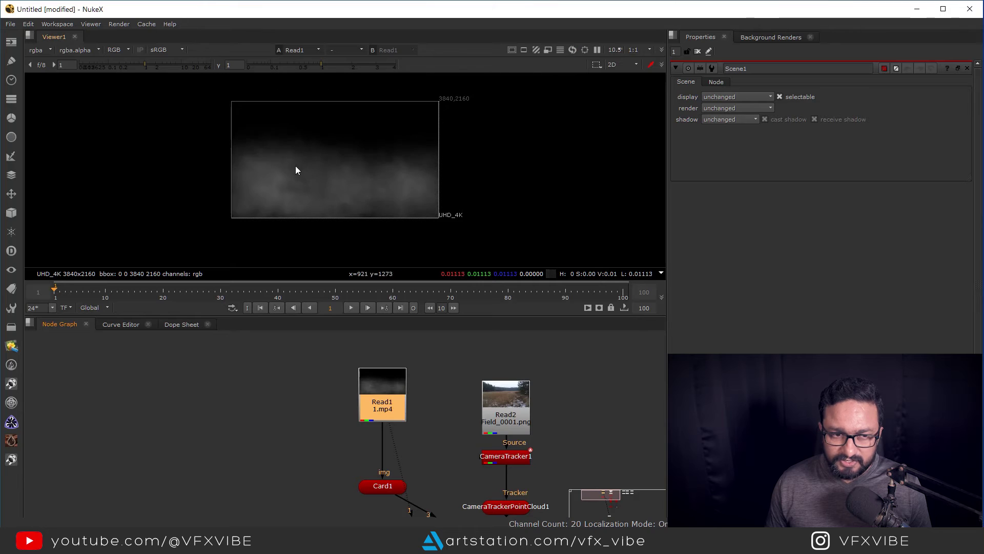
- Add a Roto node and draw a closed, rounded Bezier shape around the smoke
click(298, 381)
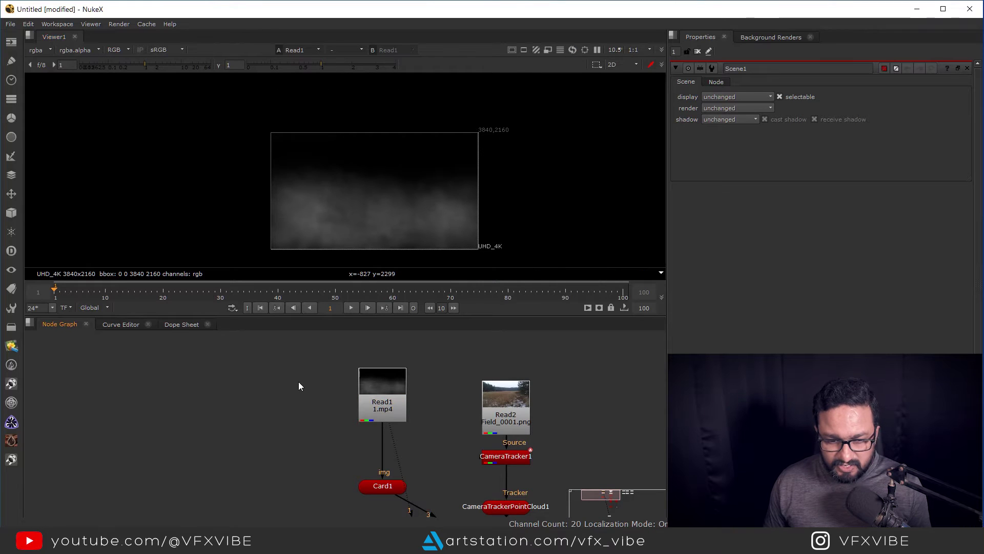
key(o)
scroll(302, 201, up, 2)
middle_drag(336, 185, 358, 156)
drag(359, 157, 374, 151)
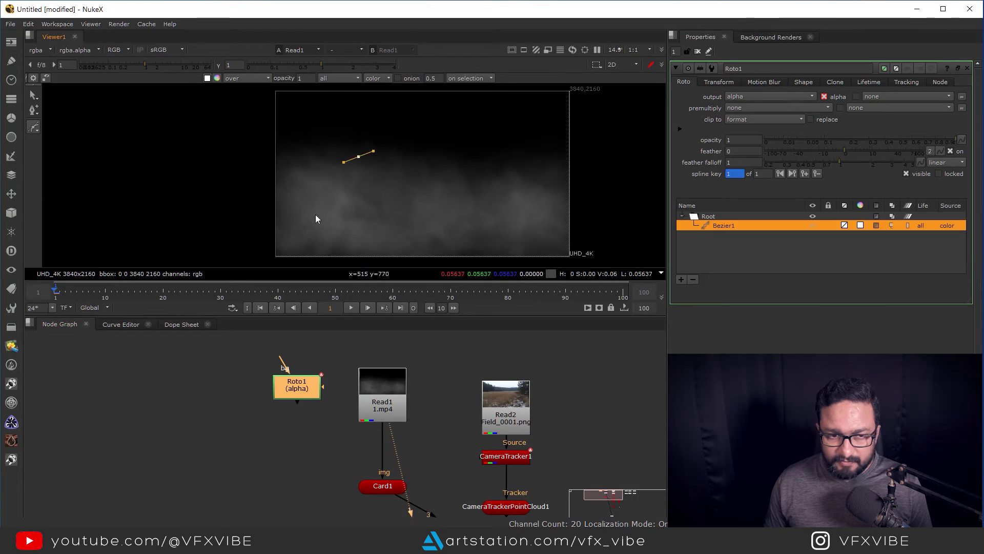
drag(366, 254, 395, 257)
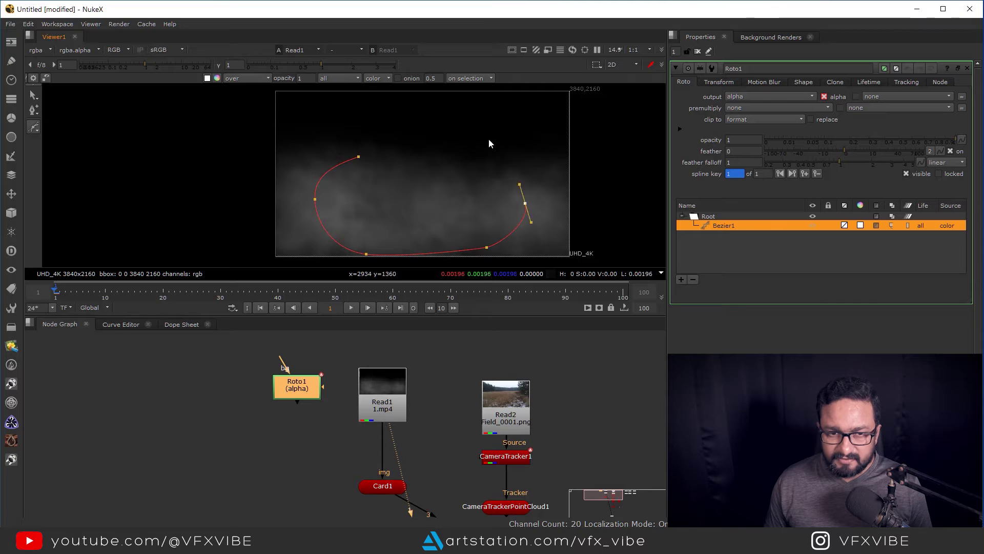
click(358, 157)
- Refine the Bezier's points, shrink the outline around the smoke and extend its feather outwards
drag(359, 158, 365, 146)
drag(367, 253, 372, 239)
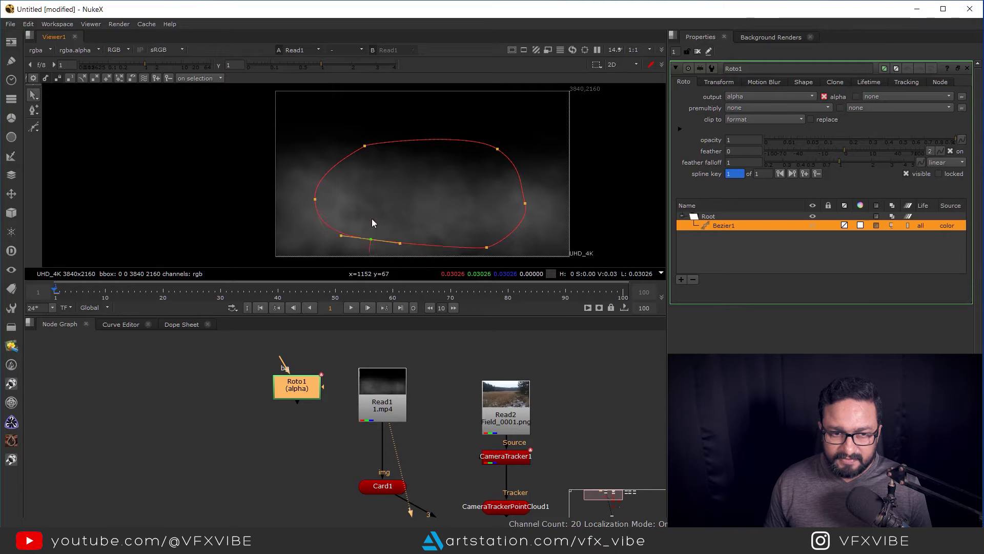
drag(497, 149, 506, 162)
drag(533, 129, 284, 268)
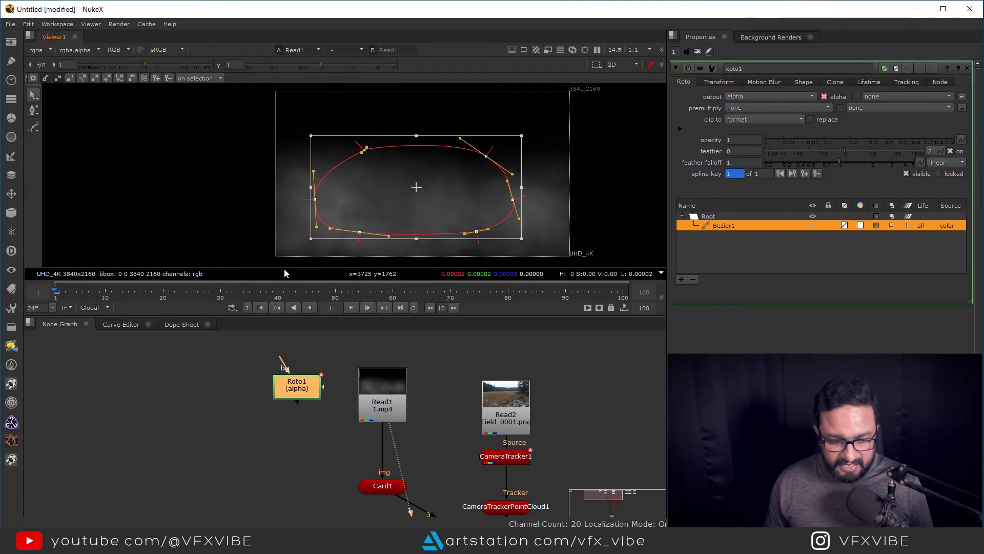
key(e)
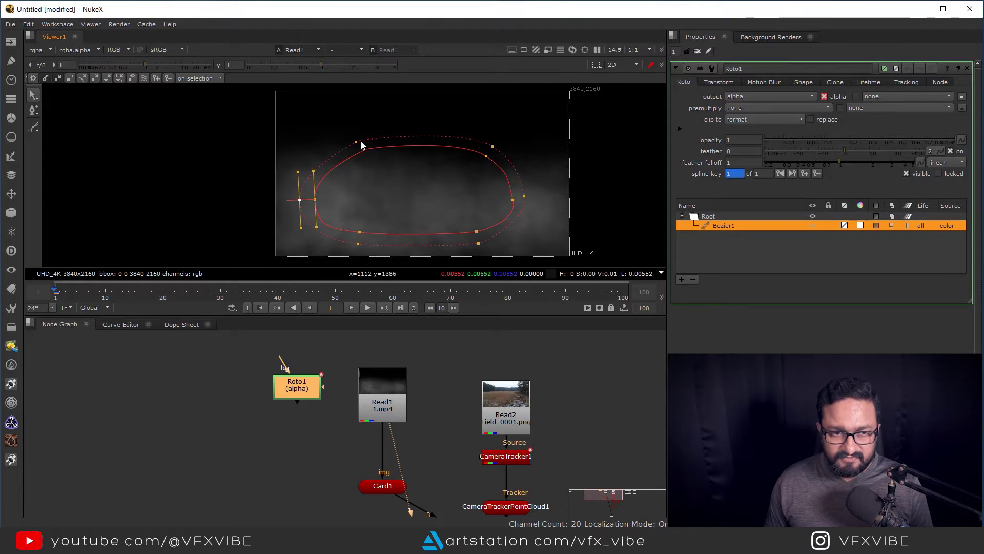
- Move Roto1 farther away from Read1 in the node graph to make room
middle_drag(314, 403, 295, 395)
scroll(354, 401, down, 2)
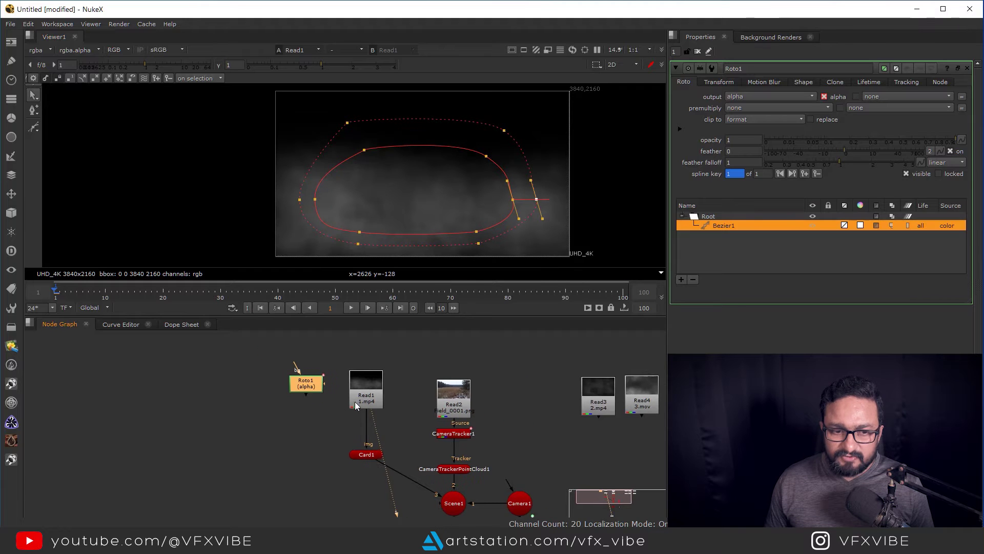
middle_drag(355, 402, 388, 377)
click(386, 378)
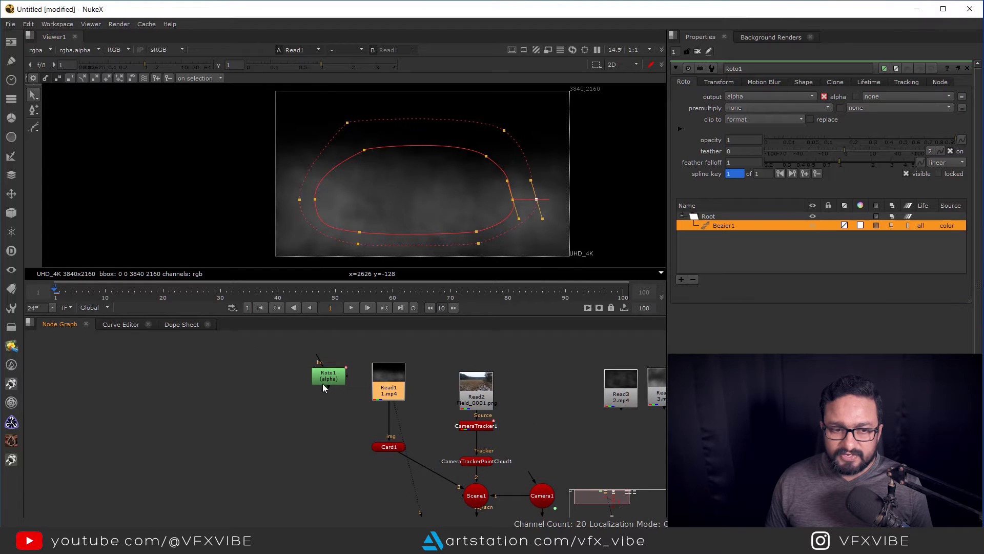
drag(320, 380, 293, 376)
click(302, 428)
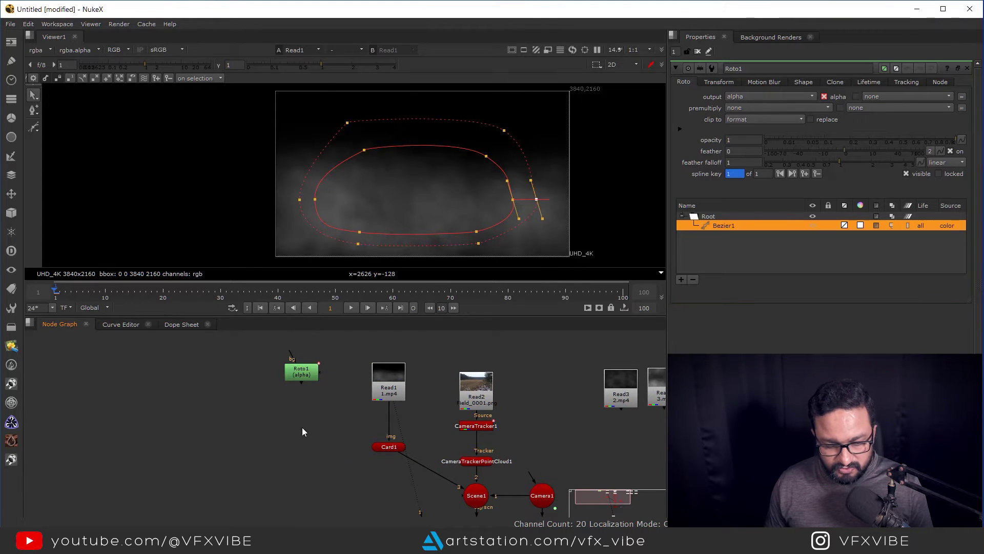
- Add a Reformat node after Roto1 and set its output format to UHD_4K 3840x2160
key(Tab)
key(Escape)
click(301, 372)
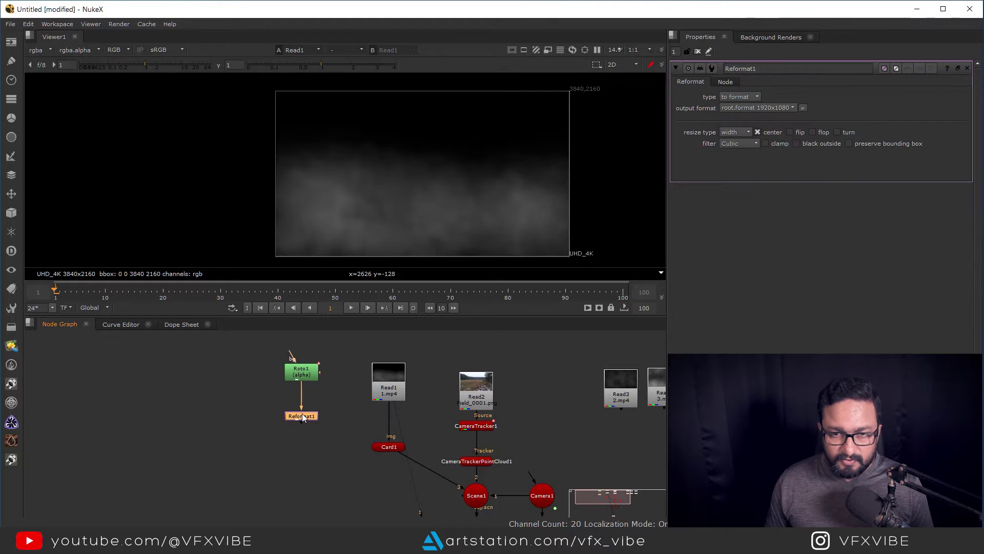
key(Tab)
text(reformat)
key(Return)
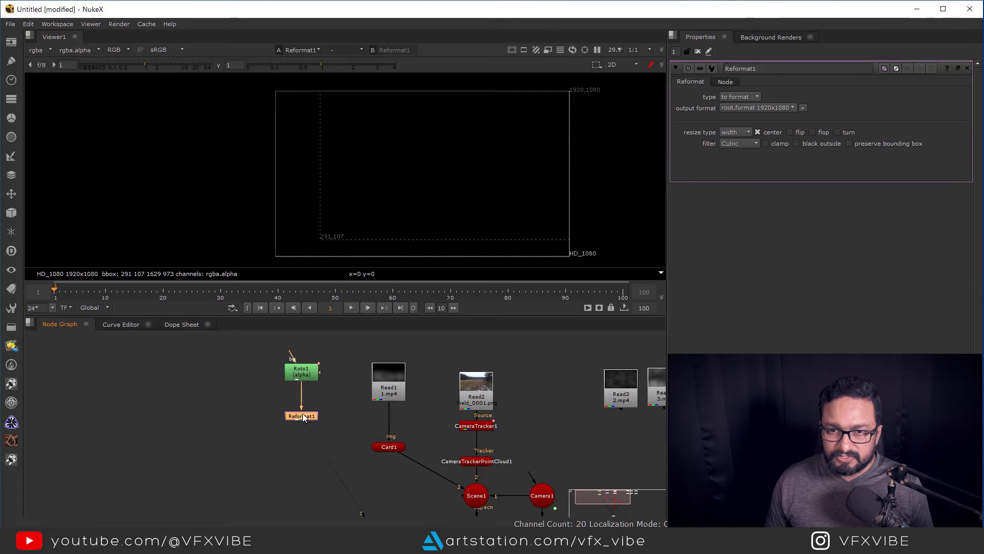
click(740, 109)
click(755, 196)
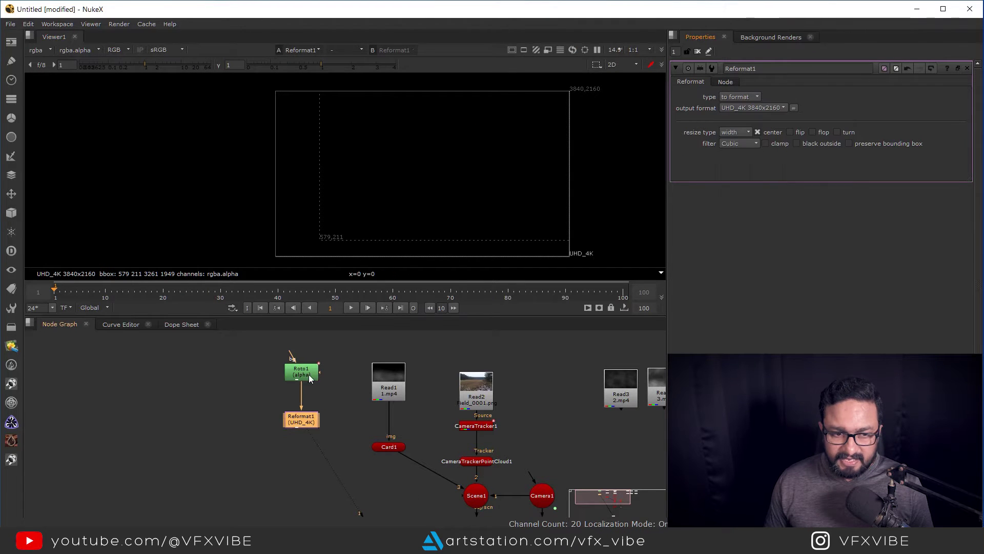
- Move and scale Roto1's whole Bezier shape, including its feather, to fit inside the UHD_4K frame
double_click(308, 374)
scroll(478, 147, down, 4)
scroll(467, 170, down, 3)
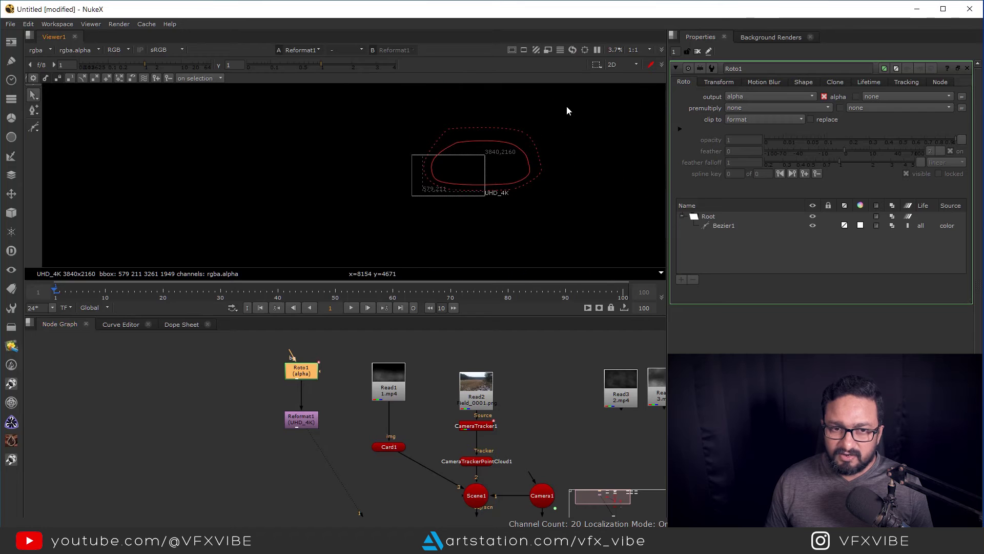
drag(567, 109, 405, 198)
scroll(484, 165, up, 2)
drag(484, 165, 461, 179)
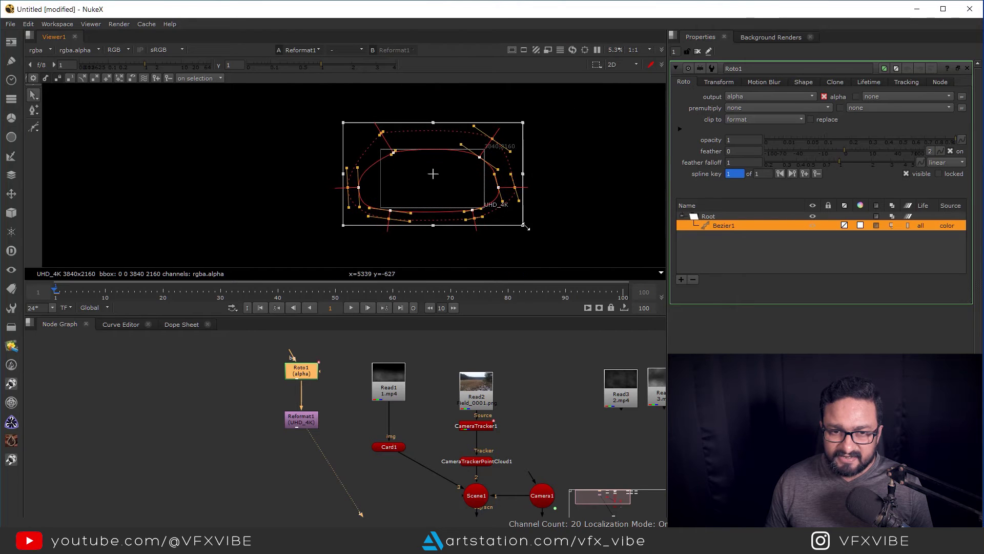
drag(523, 225, 505, 216)
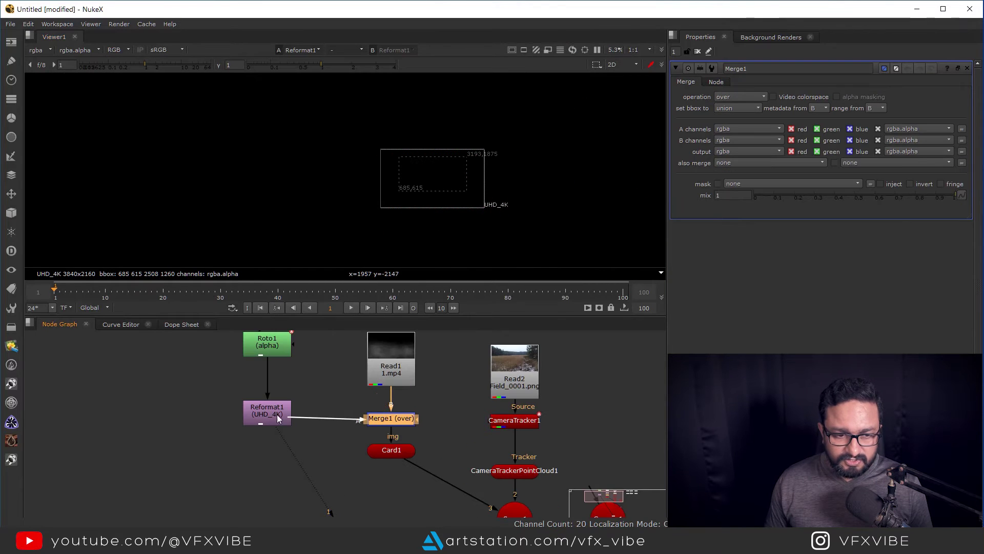
- Insert a Merge set to mask between Read1 and Card1, with Reformat1 as its A input, and view it
drag(411, 417, 410, 411)
key(1)
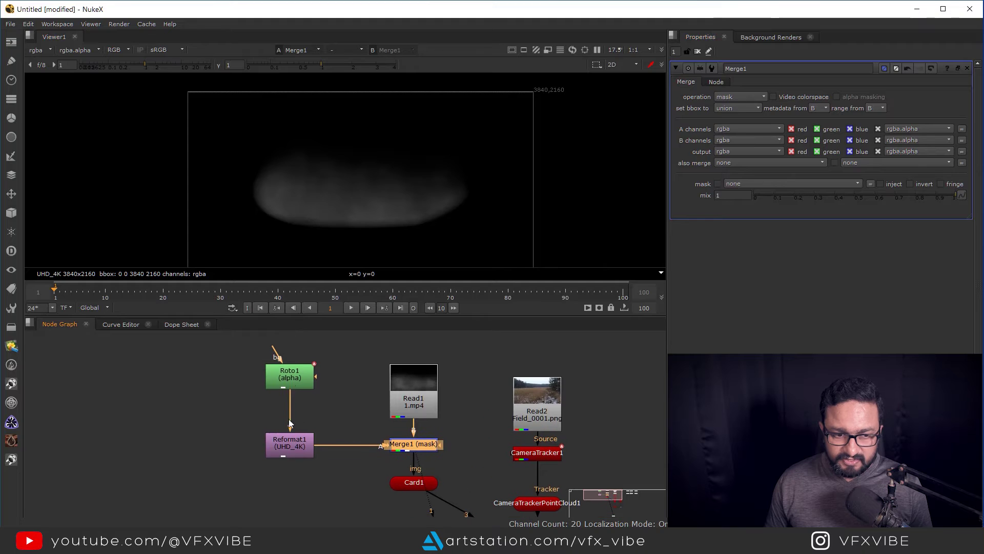
- Reposition Roto1's Bezier over the masked smoke and widen its feather for softer edges
click(290, 377)
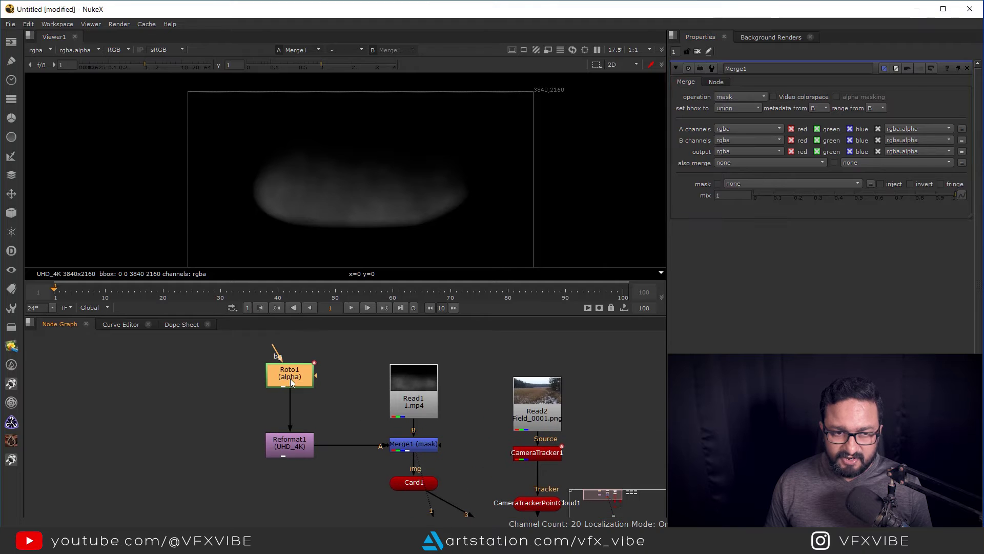
click(387, 180)
scroll(382, 195, up, 4)
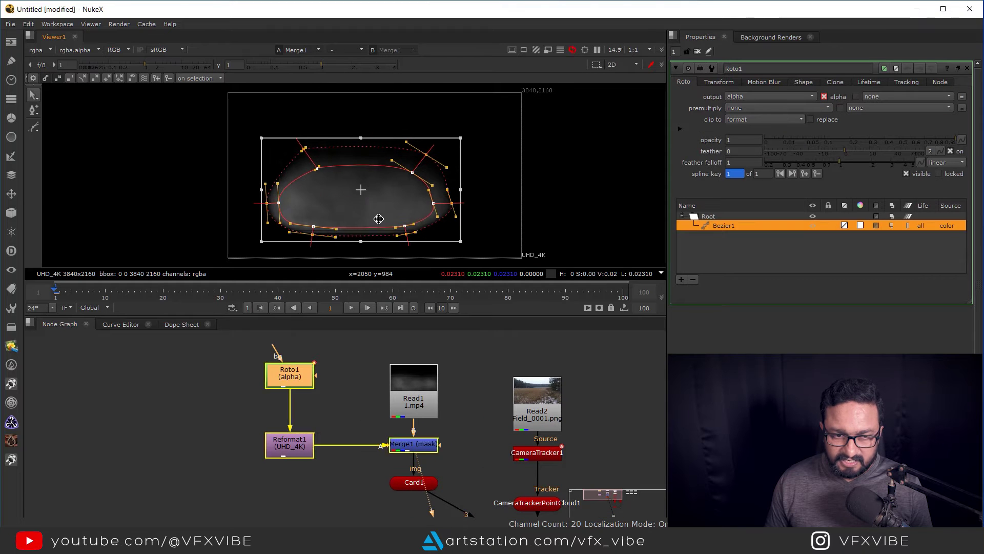
drag(380, 207, 365, 215)
- View ScanlineRender1's output to check the smoke card's placement among the tracked points
drag(418, 418, 358, 466)
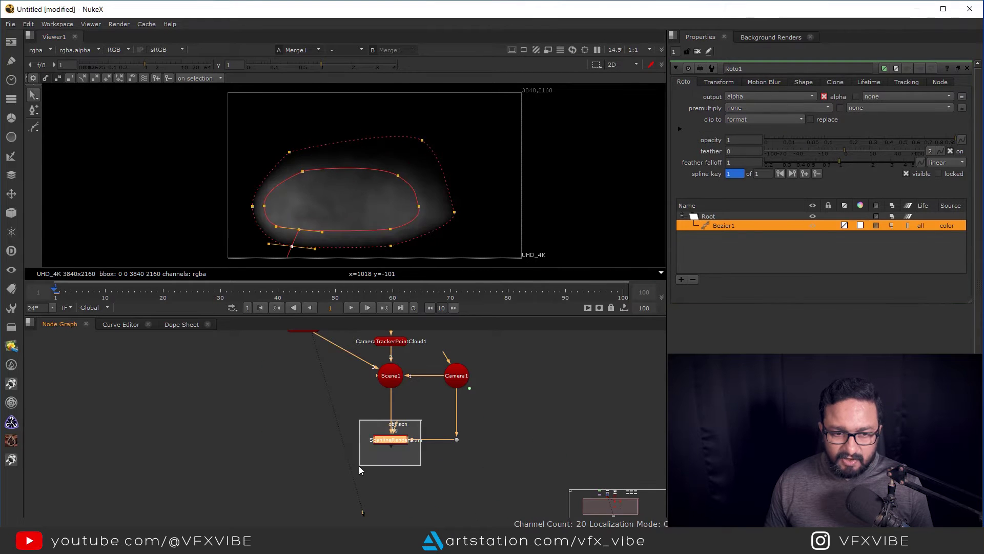
key(1)
middle_drag(385, 199, 417, 216)
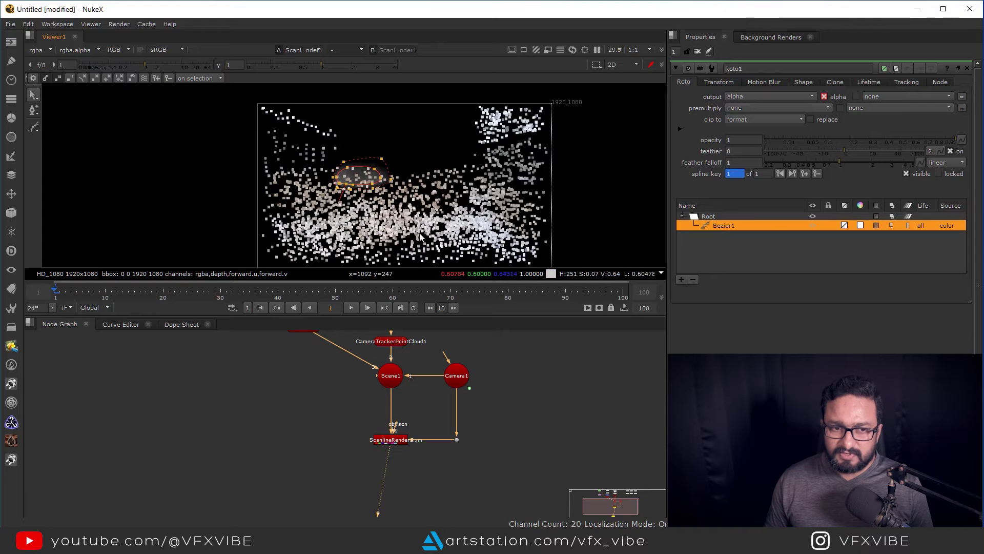
middle_drag(358, 395, 370, 475)
scroll(406, 423, up, 4)
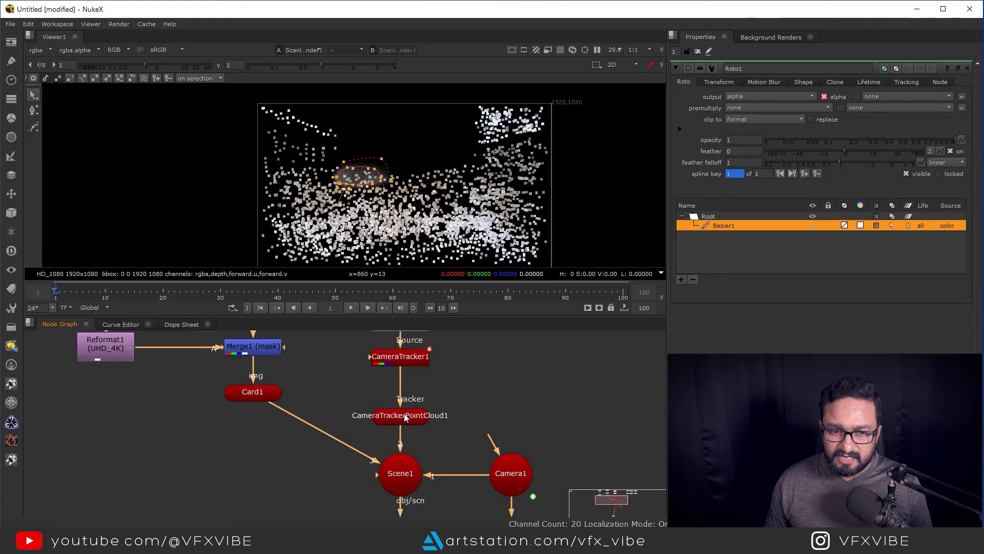
- Set CameraTrackerPointCloud1's render mode to off so only the smoke card renders
click(405, 418)
click(728, 109)
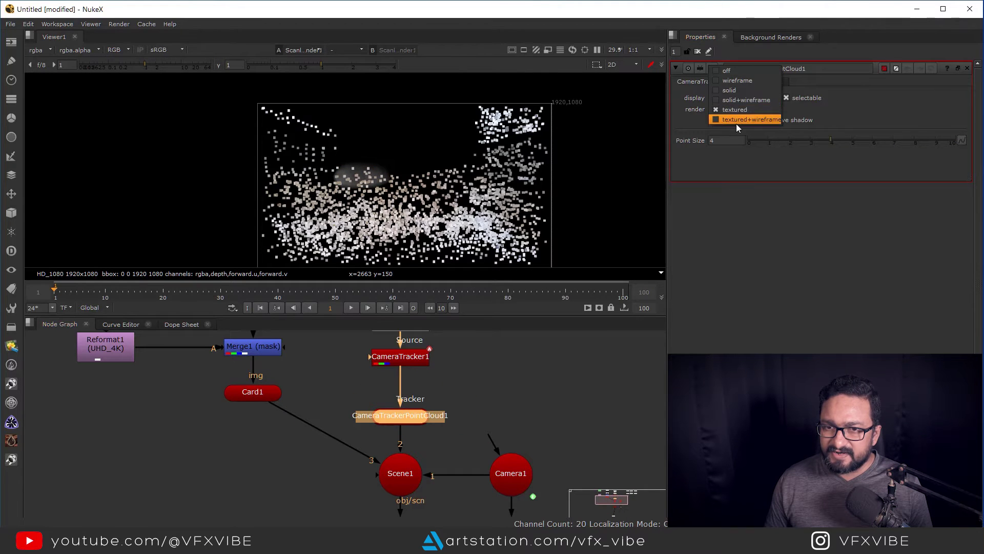
click(728, 70)
scroll(441, 441, down, 4)
middle_drag(444, 448, 362, 428)
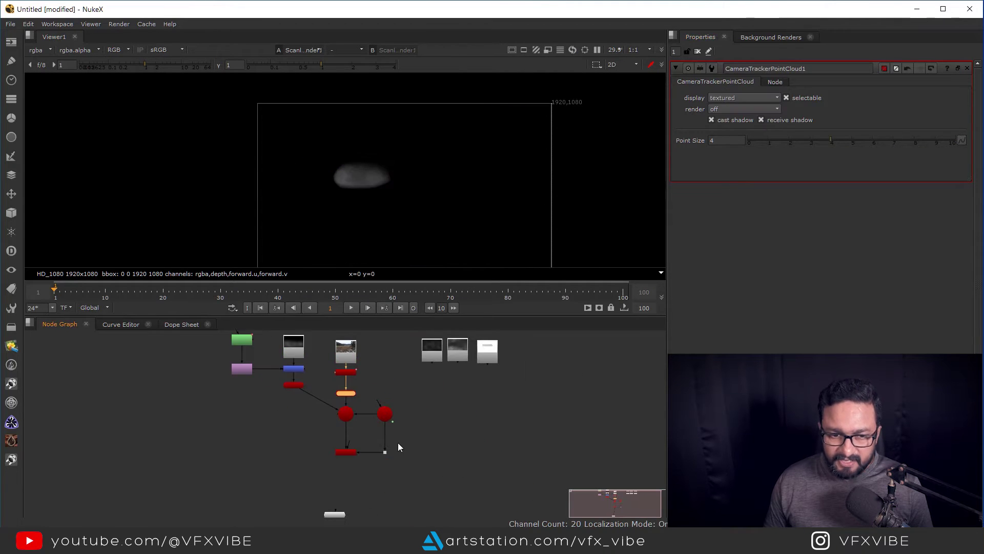
- Add a Merge node set to over and connect it to the Read2 field footage, routing the link through a Dot
scroll(389, 169, up, 2)
drag(435, 145, 292, 214)
scroll(438, 441, down, 3)
drag(414, 365, 494, 425)
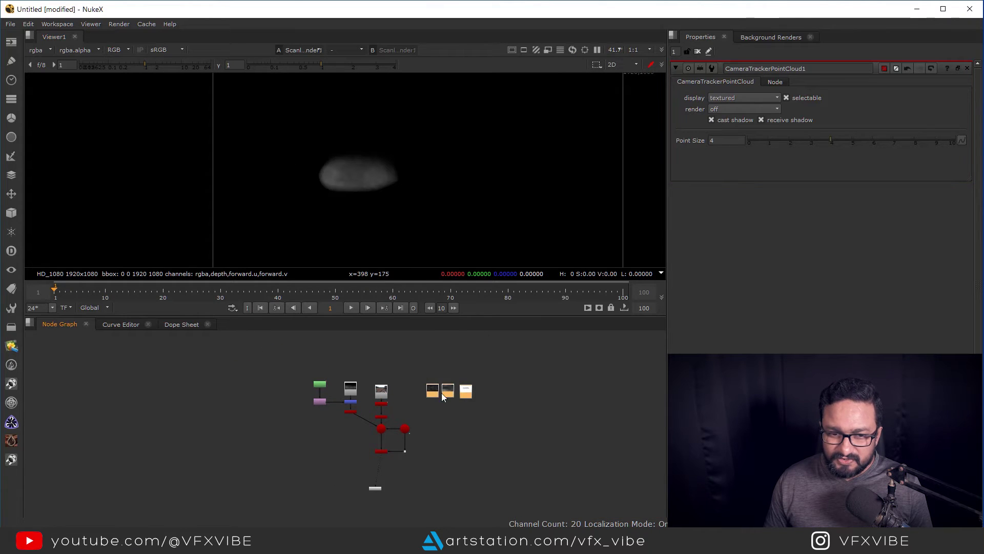
key(m)
scroll(435, 462, up, 3)
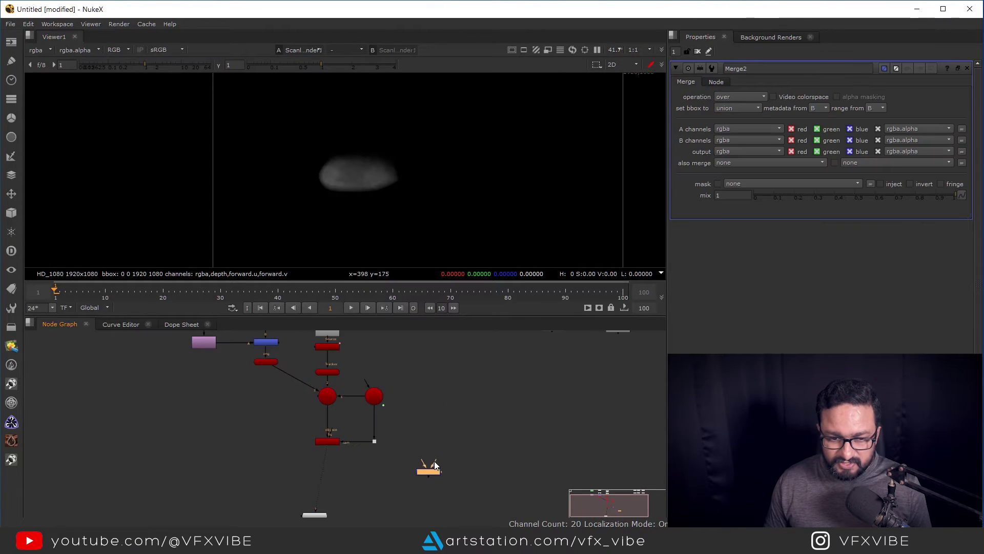
drag(437, 416, 341, 339)
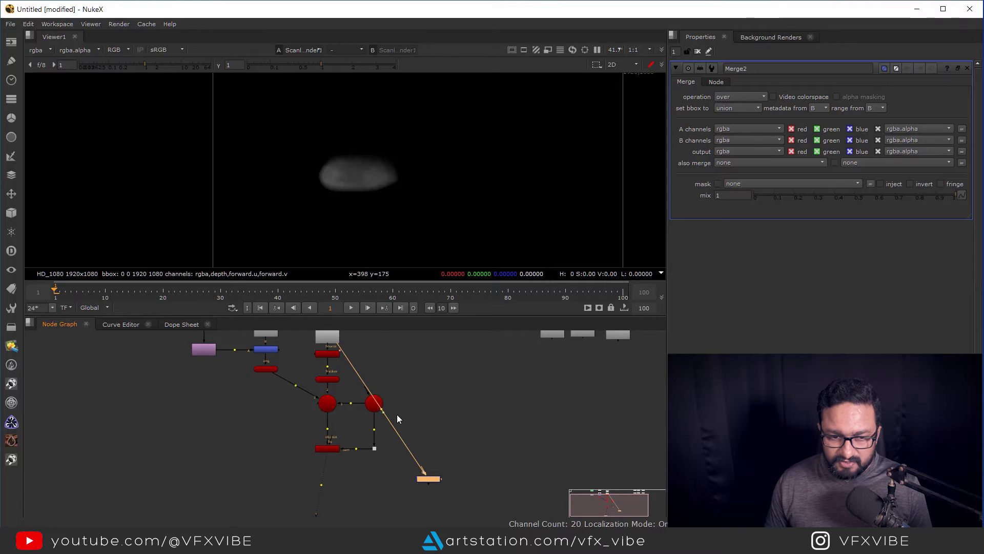
ctrl+drag(383, 409, 438, 353)
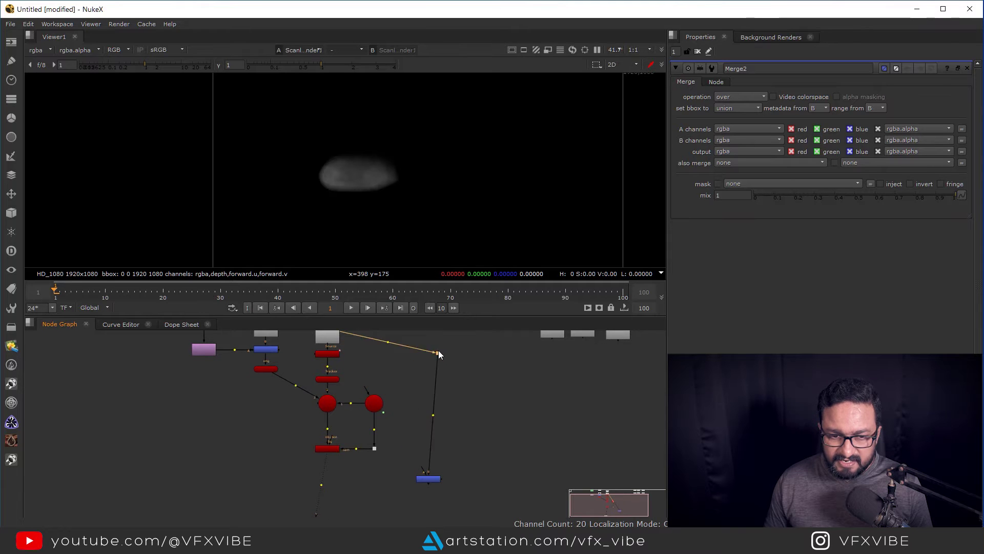
- Place Merge2 directly below ScanlineRender1 as its input, and add a second Dot to square off the Read2 link
click(432, 482)
drag(433, 483, 323, 483)
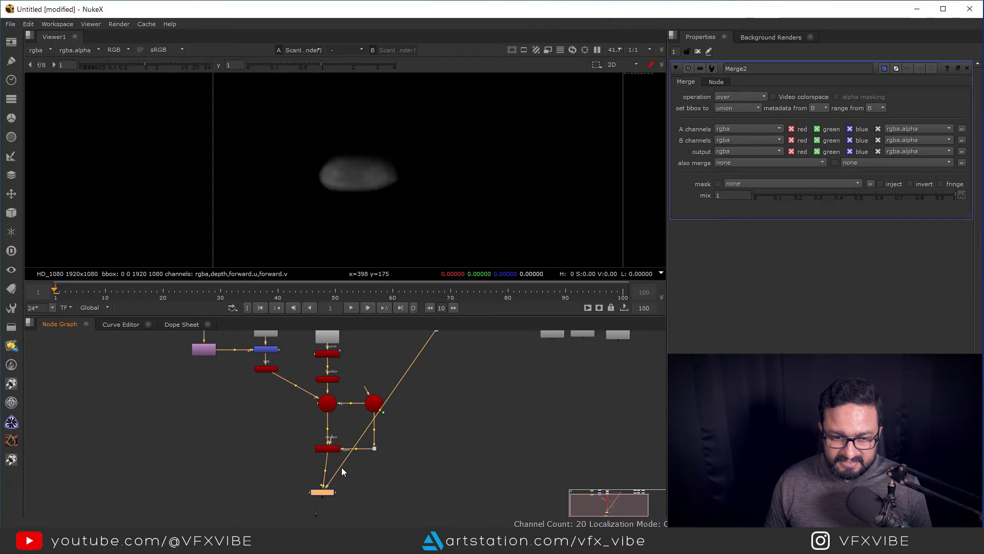
ctrl+drag(383, 413, 433, 485)
scroll(349, 500, up, 3)
drag(331, 488, 336, 475)
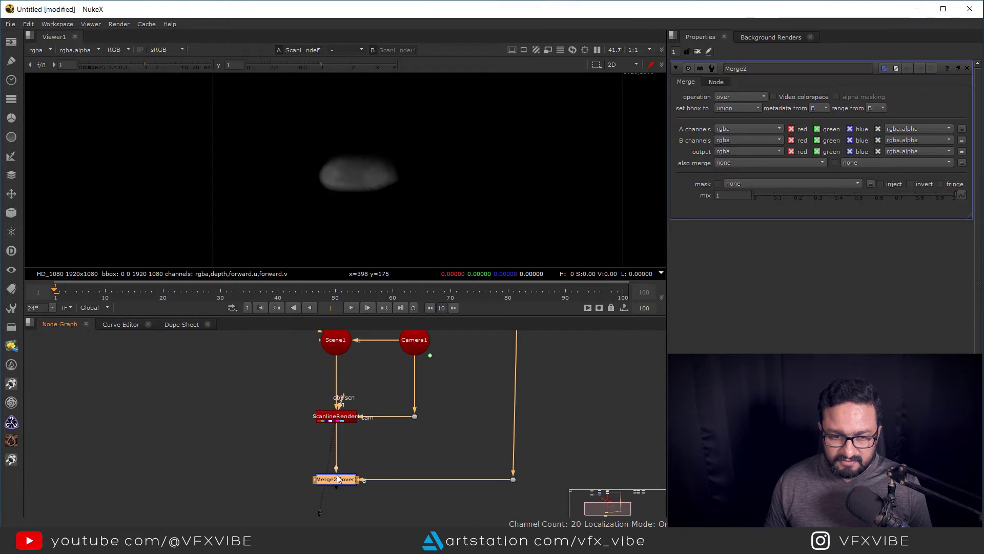
- View Merge2's output and examine how the smoke card sits over the field footage
click(273, 516)
click(336, 479)
key(1)
scroll(355, 186, up, 3)
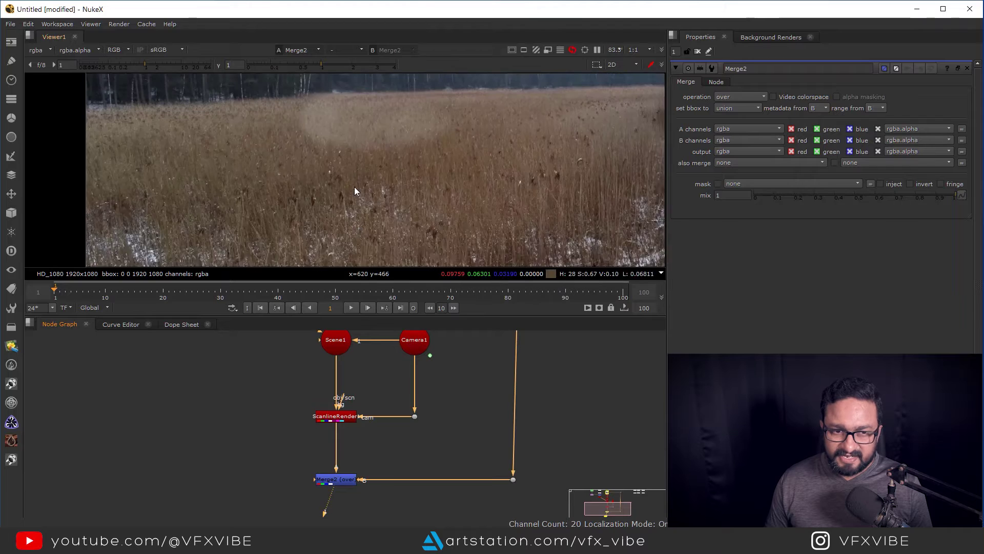
middle_drag(355, 186, 373, 236)
ctrl+drag(507, 164, 259, 227)
ctrl+click(271, 231)
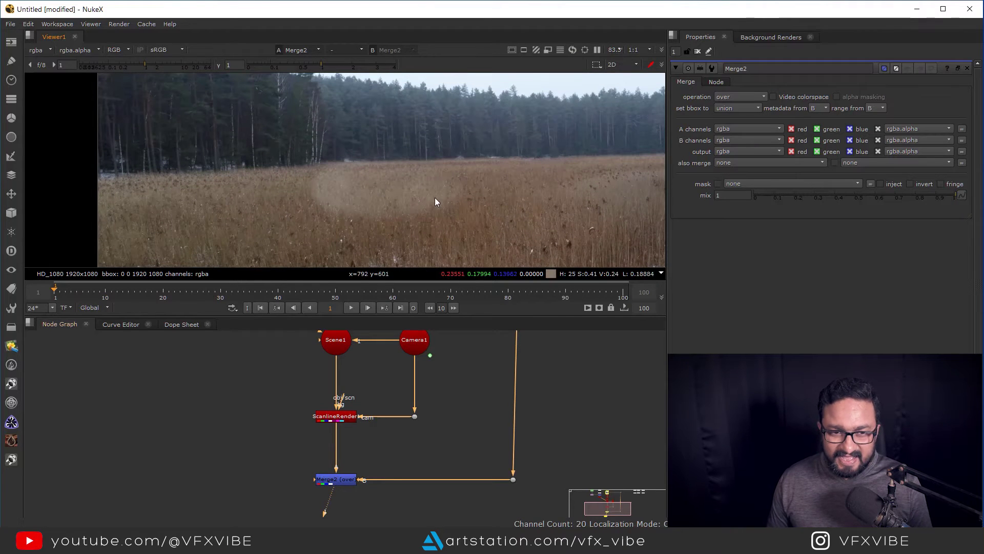
scroll(435, 202, down, 2)
- Move Card1 up to the distant tree line, to about x -0.17, y 0.45, z -5.42
middle_drag(301, 425, 271, 413)
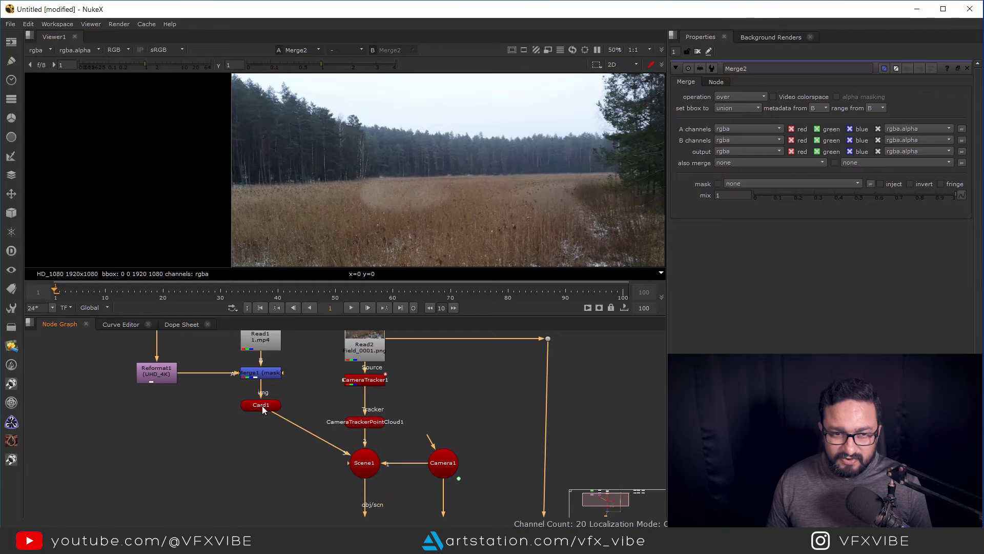
double_click(262, 405)
drag(417, 162, 476, 151)
- Insert a Grade node after Read1 and raise its gain to 1.92 to brighten the smoke
middle_drag(263, 402, 288, 436)
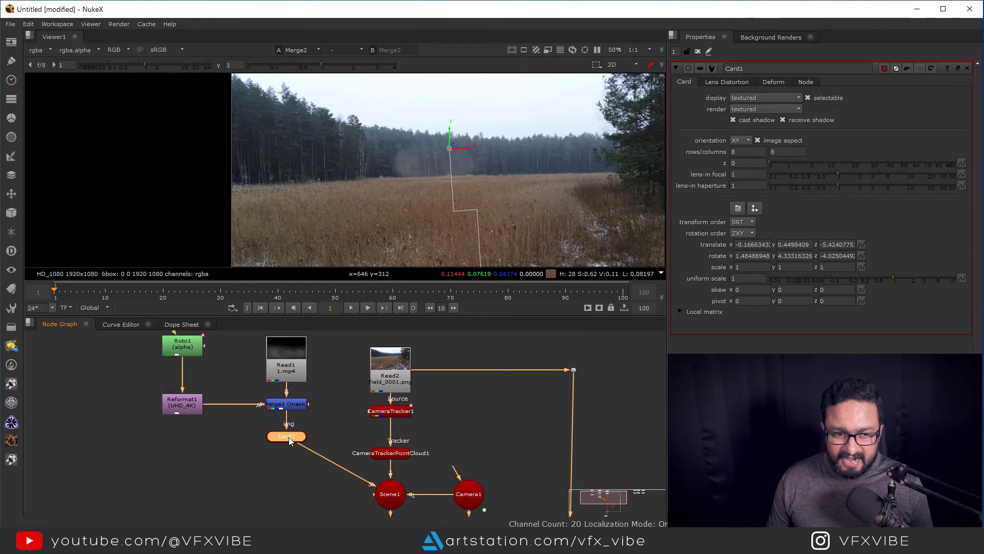
click(290, 338)
click(296, 384)
middle_drag(296, 384, 281, 397)
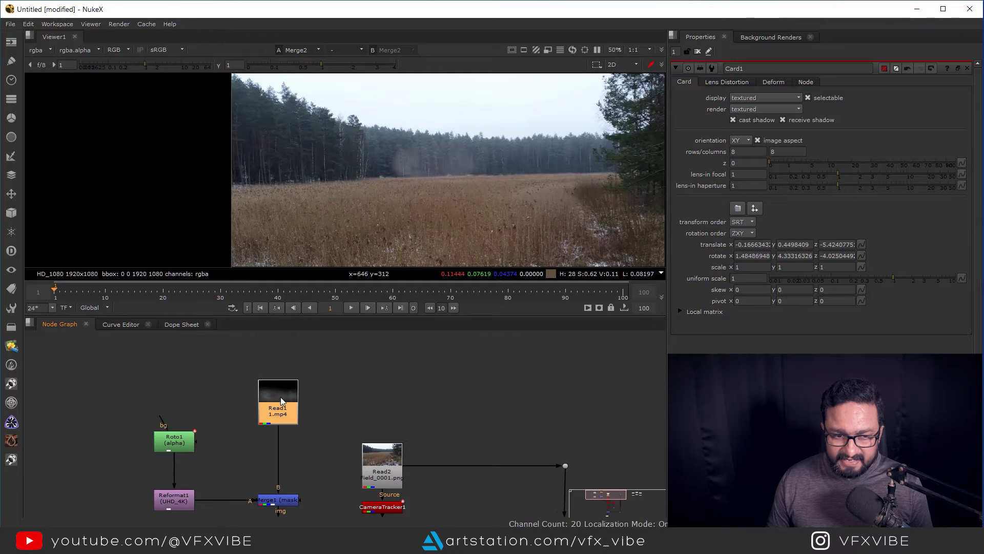
key(g)
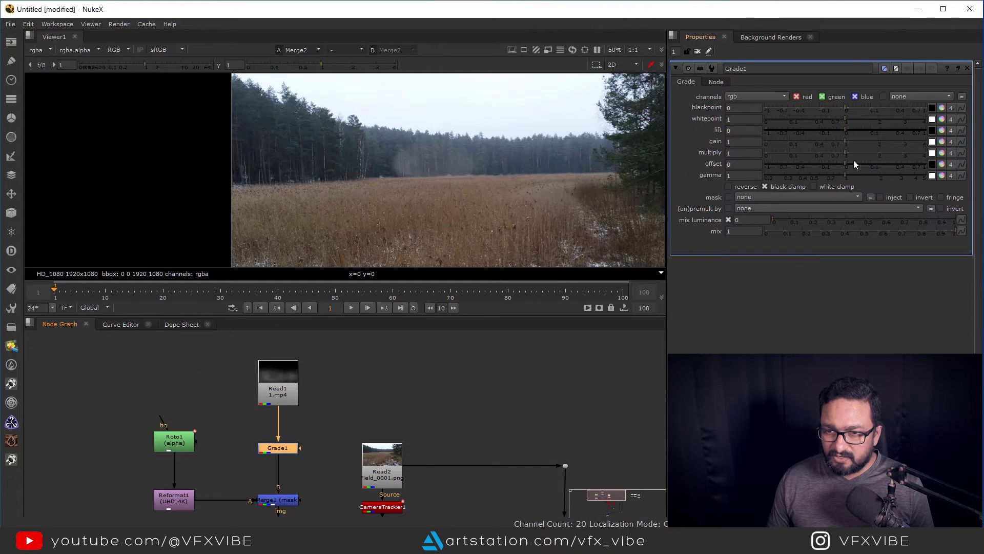
click(843, 143)
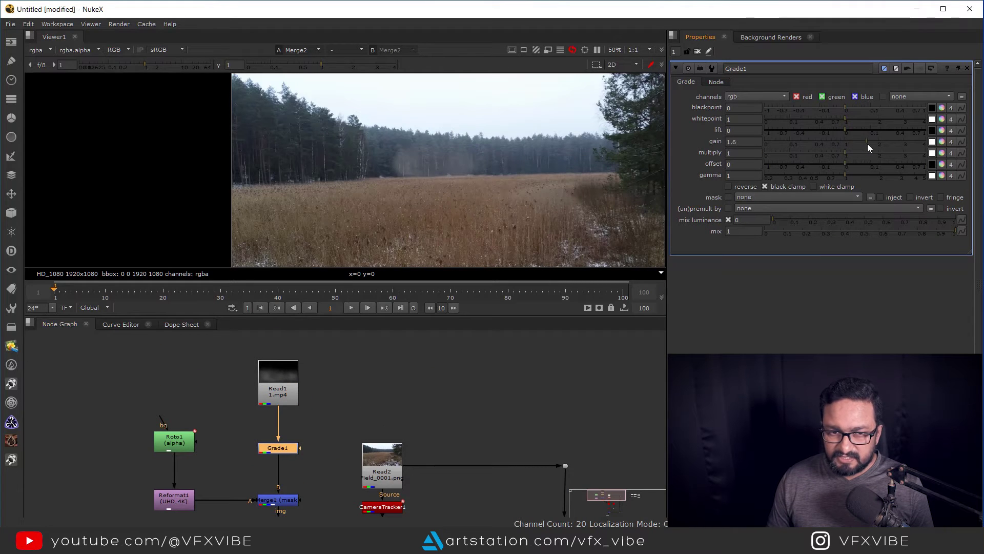
- Insert a Blur node between Roto1 and Reformat1 and increase its size to soften the smoke mask
click(175, 442)
middle_drag(174, 442, 281, 403)
key(b)
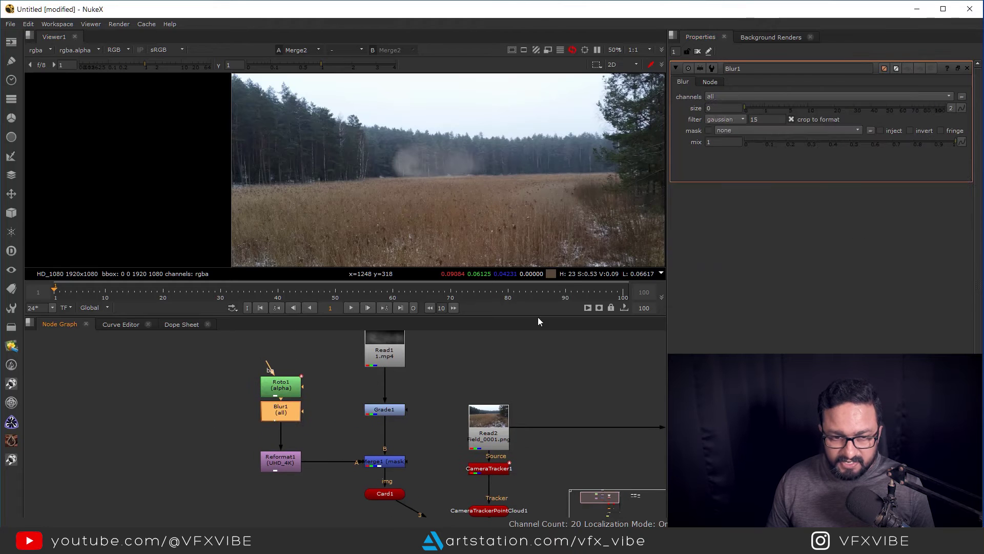
drag(746, 108, 847, 109)
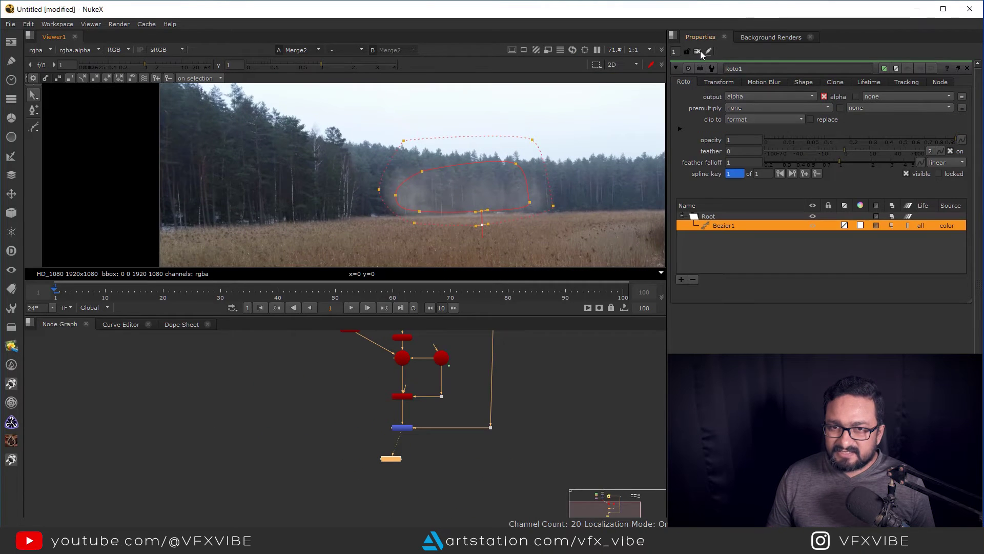
- Close all open node properties and inspect the smoke's edges and colour against the trees
click(698, 51)
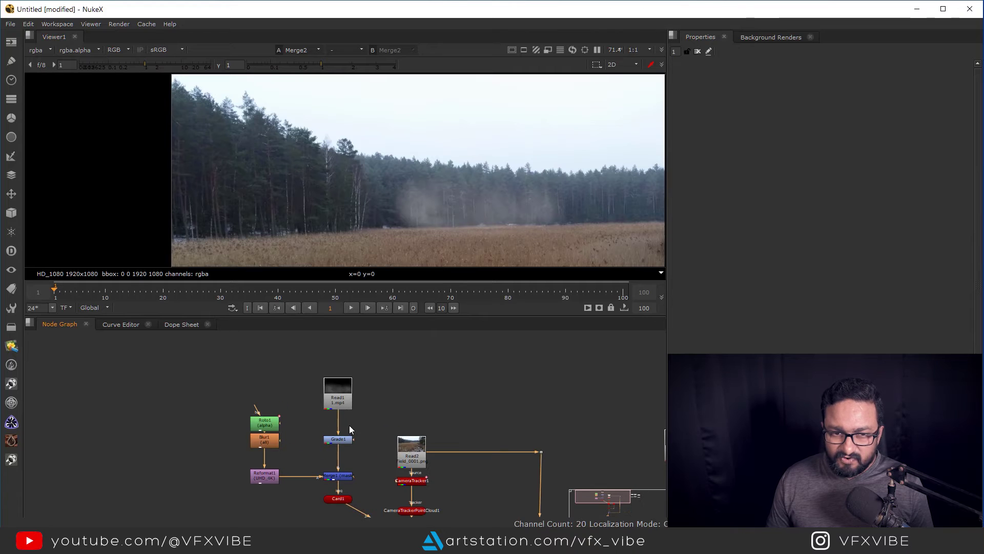
middle_drag(349, 429, 352, 415)
scroll(414, 177, up, 1)
scroll(383, 177, up, 1)
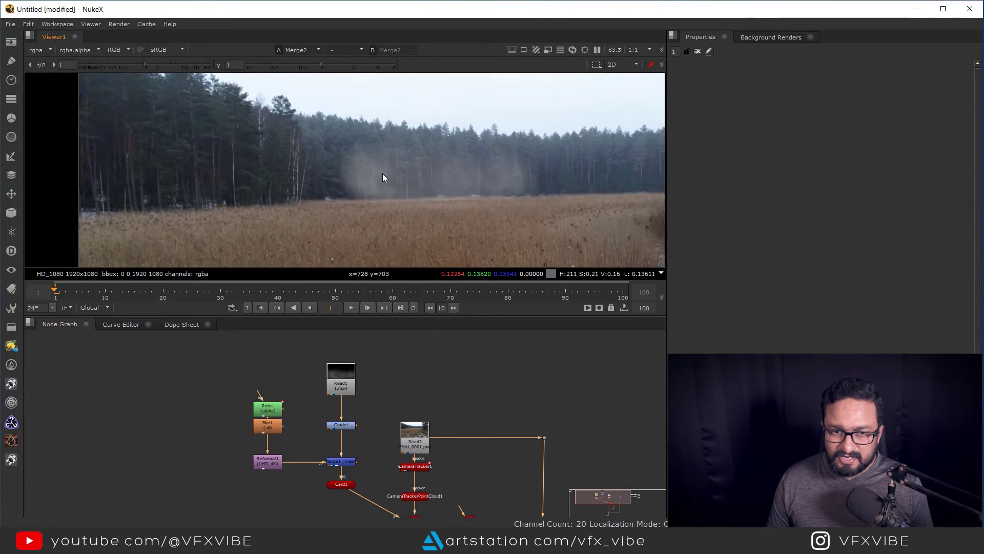
middle_drag(410, 155, 444, 167)
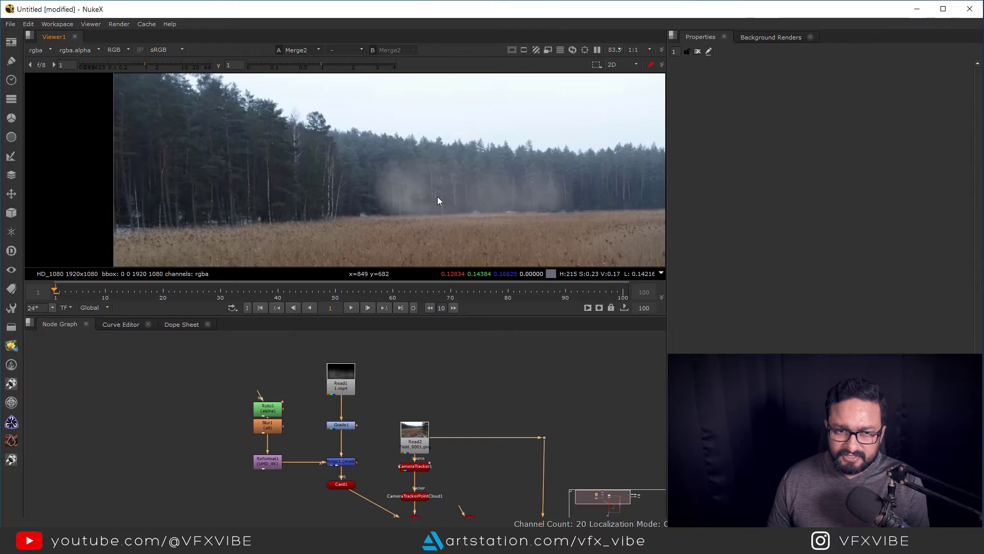
scroll(412, 192, up, 1)
scroll(392, 178, up, 1)
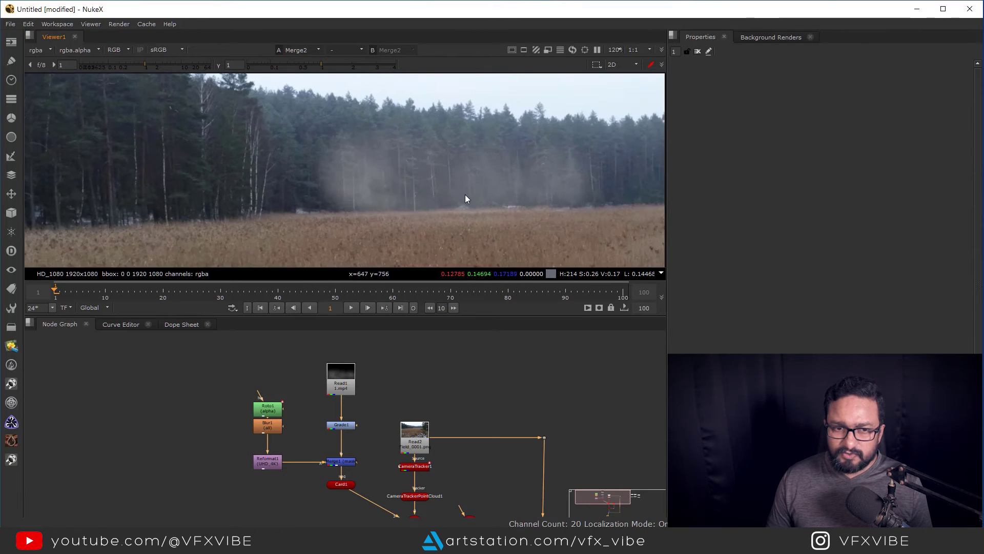
scroll(339, 421, up, 3)
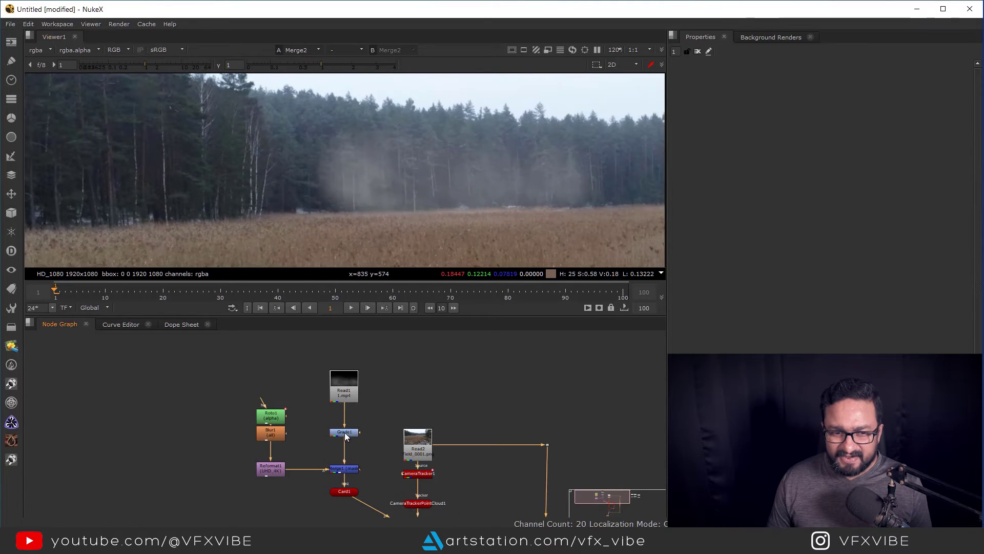
- Insert a second Grade after Grade1 and tint its gamma bluish, about R 0.862, G 0.947, B 1
drag(347, 428, 347, 409)
key(g)
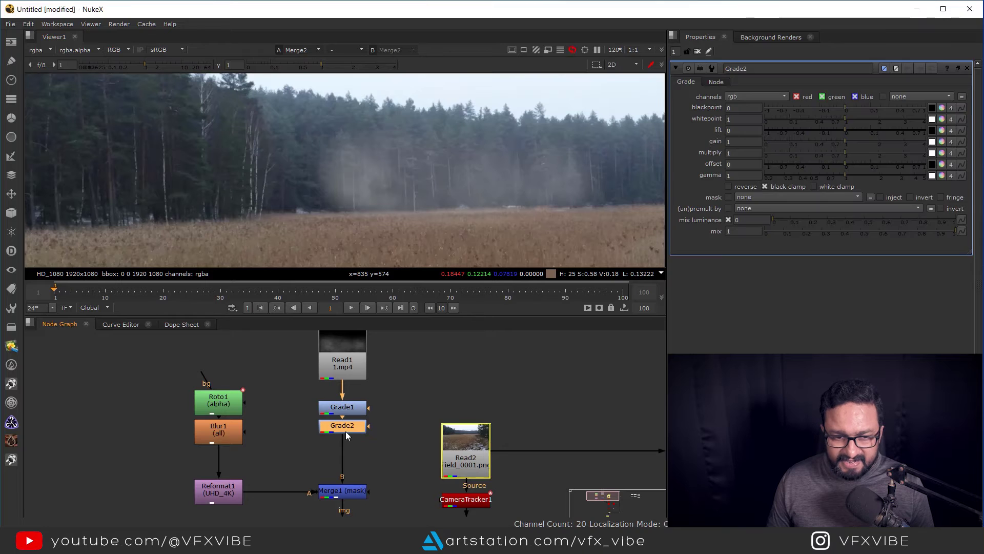
click(942, 176)
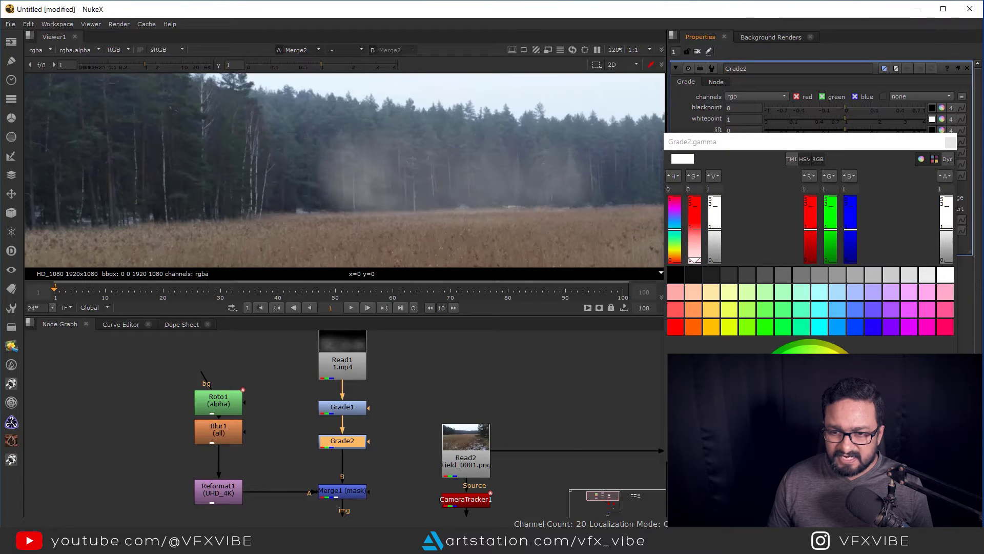
drag(810, 410, 798, 403)
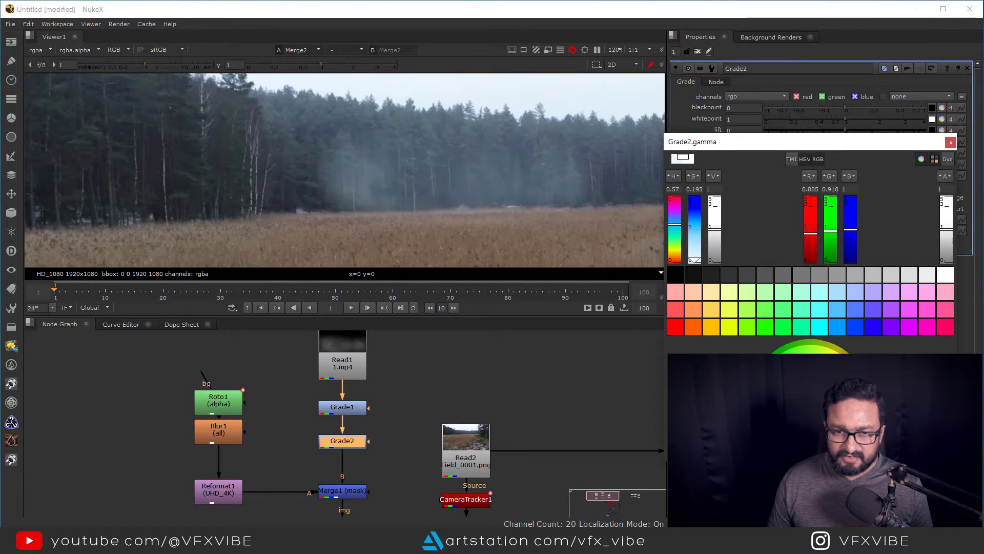
middle_drag(477, 189, 413, 224)
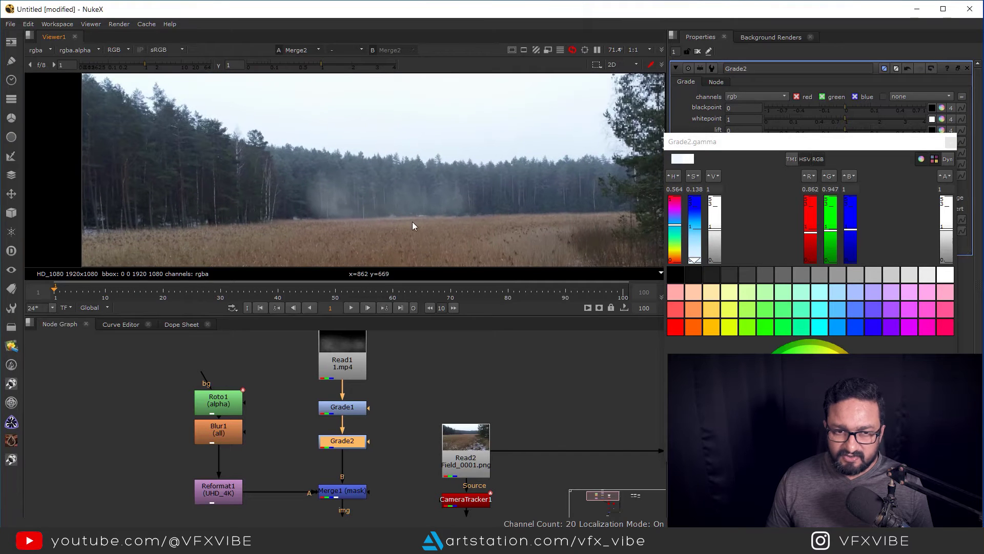
click(951, 143)
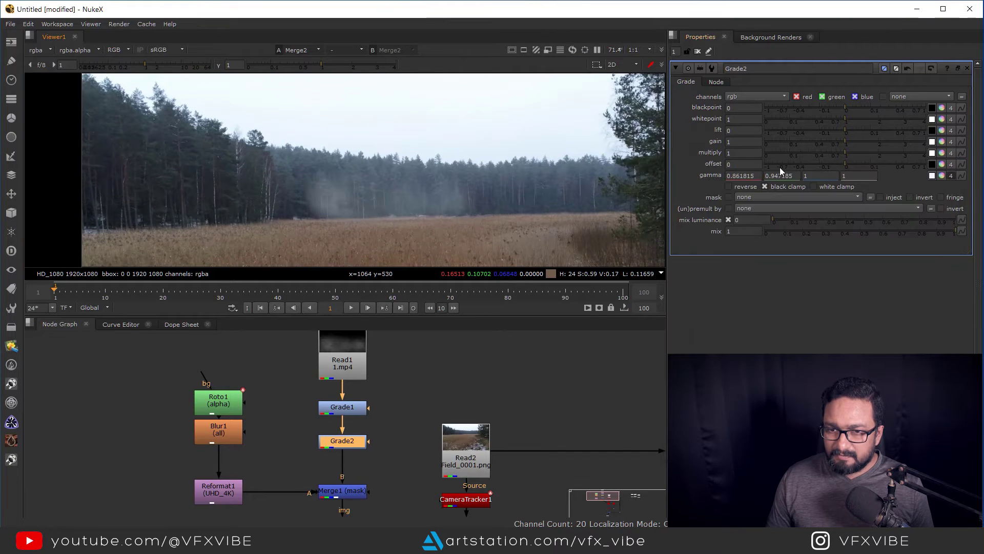
- Tint Grade2's gain toward blue, about R 0.853, G 0.927, B 1
click(943, 142)
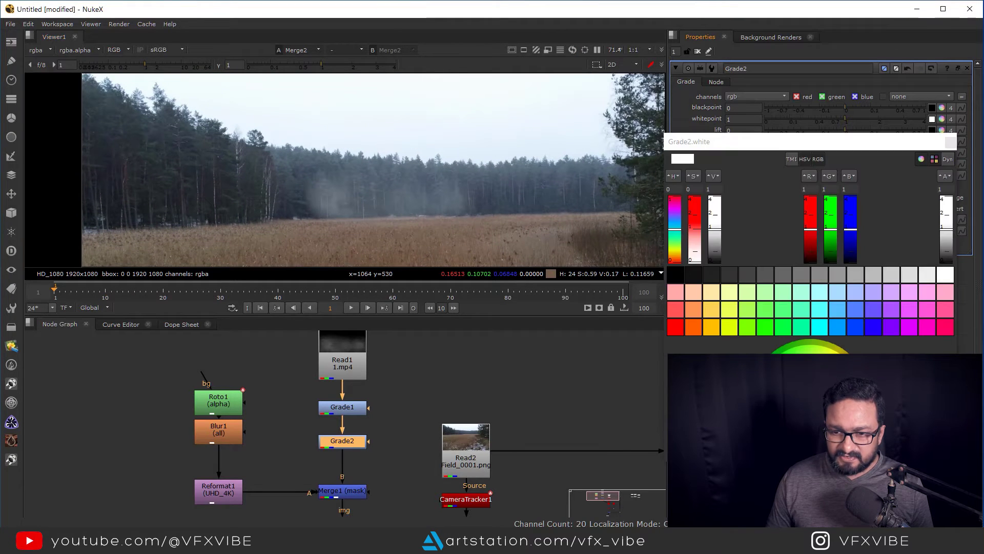
click(805, 411)
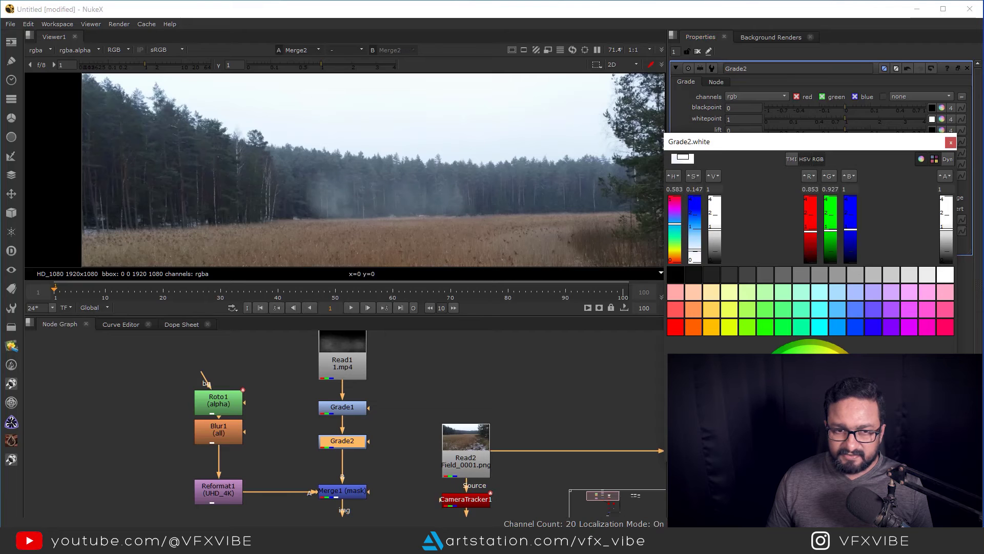
click(951, 143)
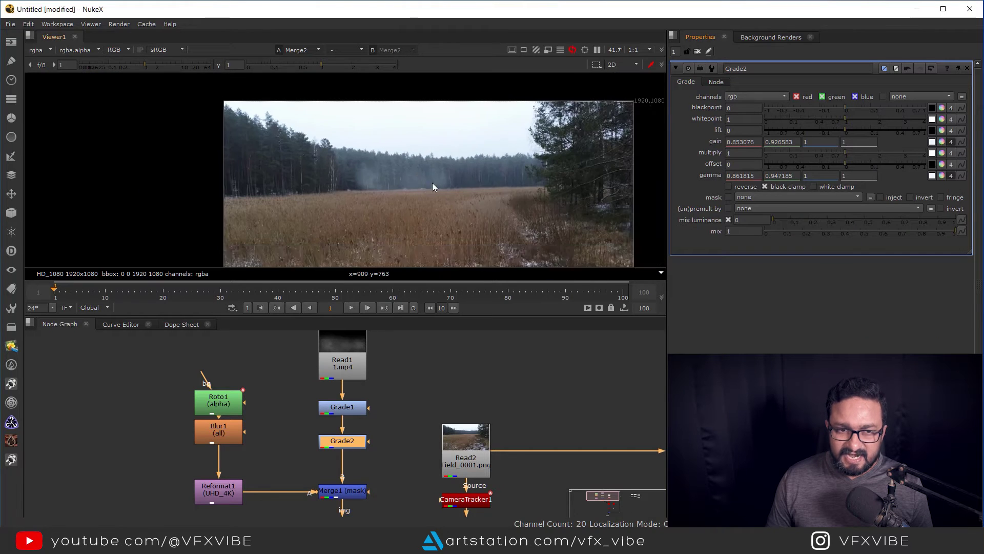
scroll(319, 408, up, 3)
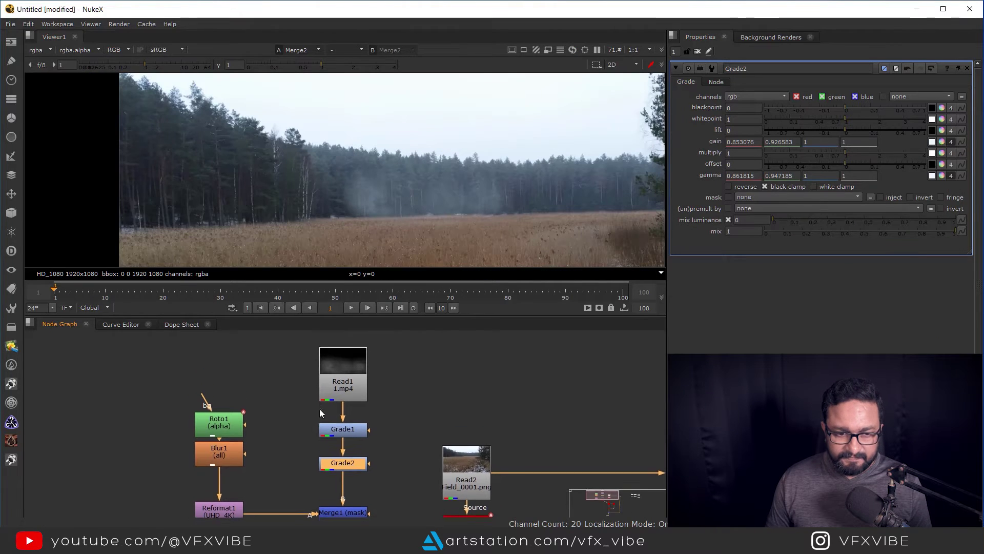
- Lower Grade1's whitepoint to 0.72 to make the smoke brighter
click(337, 436)
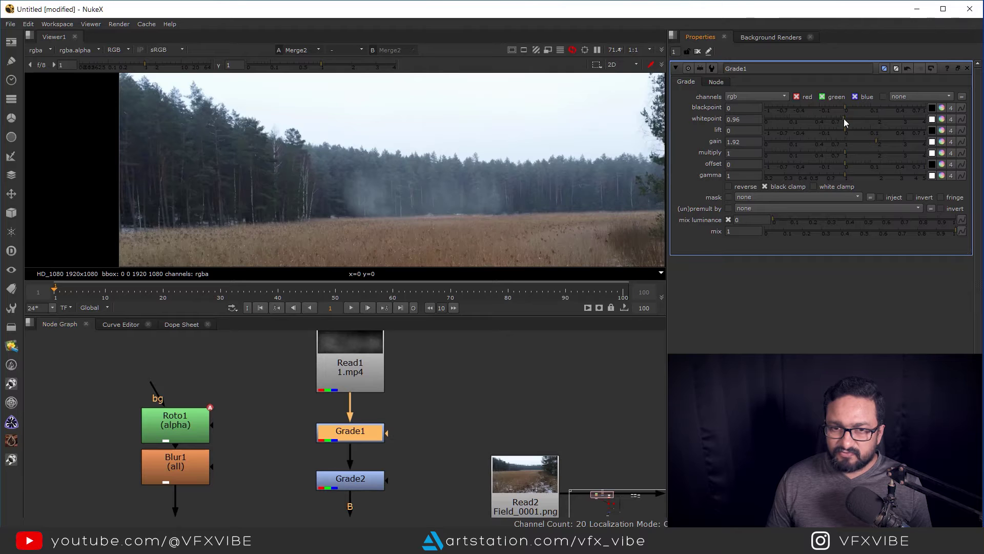
drag(844, 118, 832, 119)
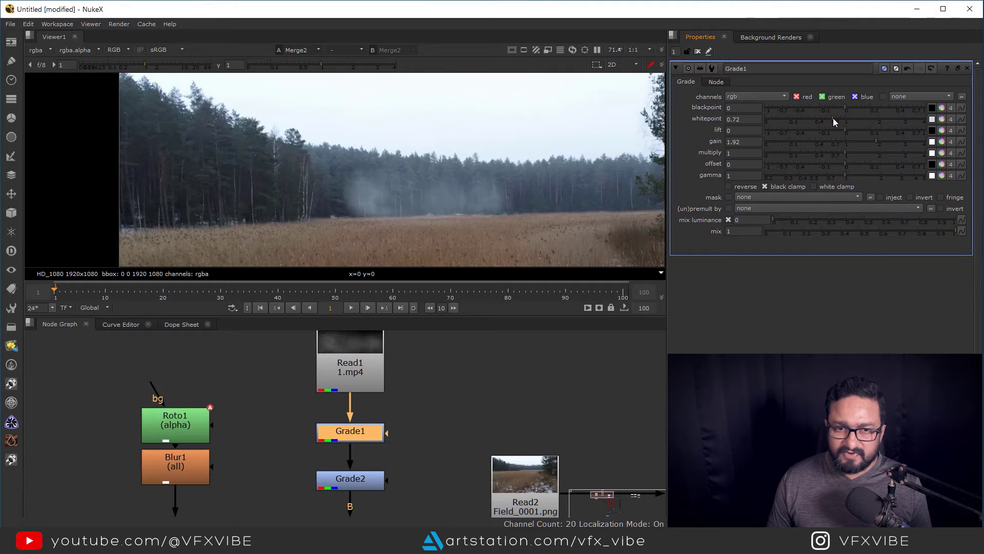
- Play the composite from the first frame and examine how the smoke moves against the trees, close up and in the wider shot
scroll(390, 201, down, 3)
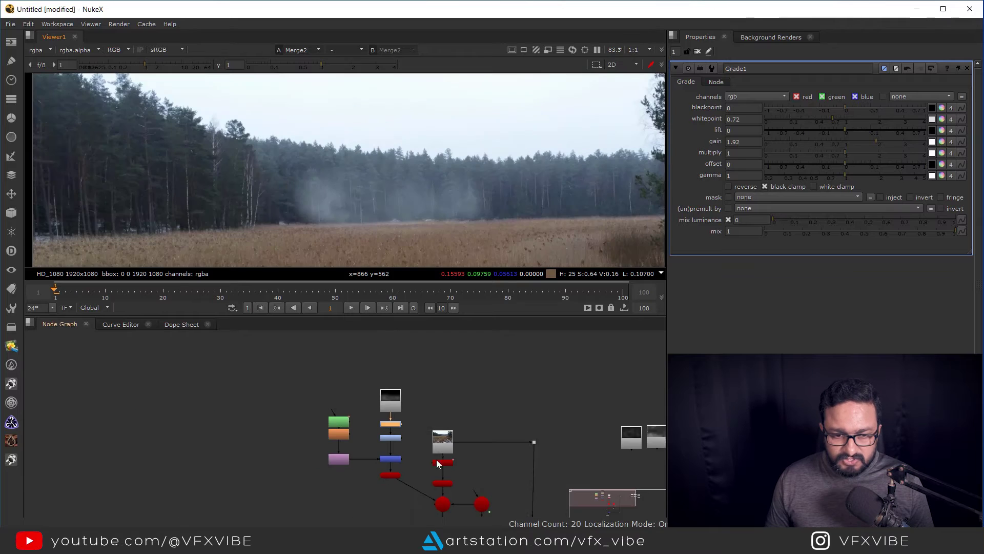
middle_drag(435, 459, 414, 419)
click(371, 434)
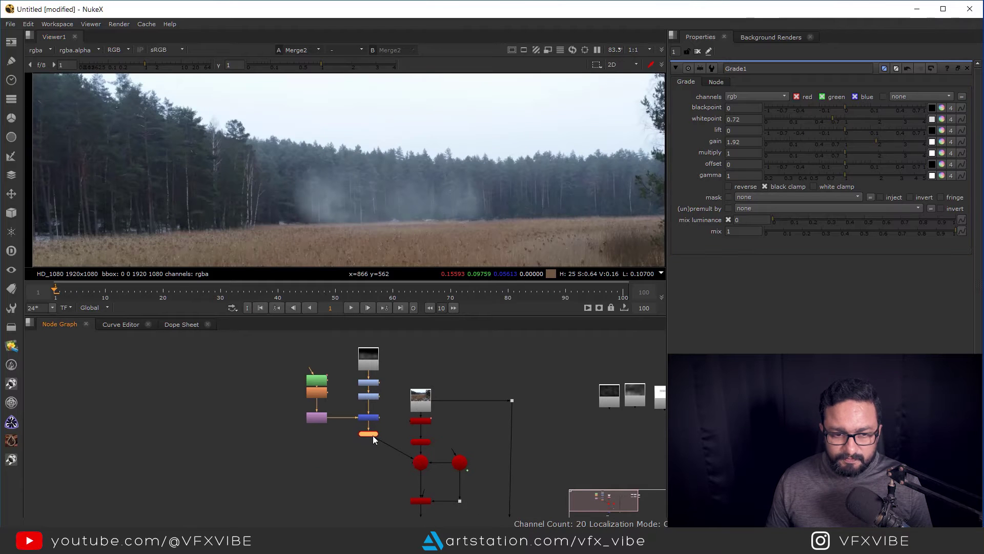
middle_drag(382, 456, 362, 412)
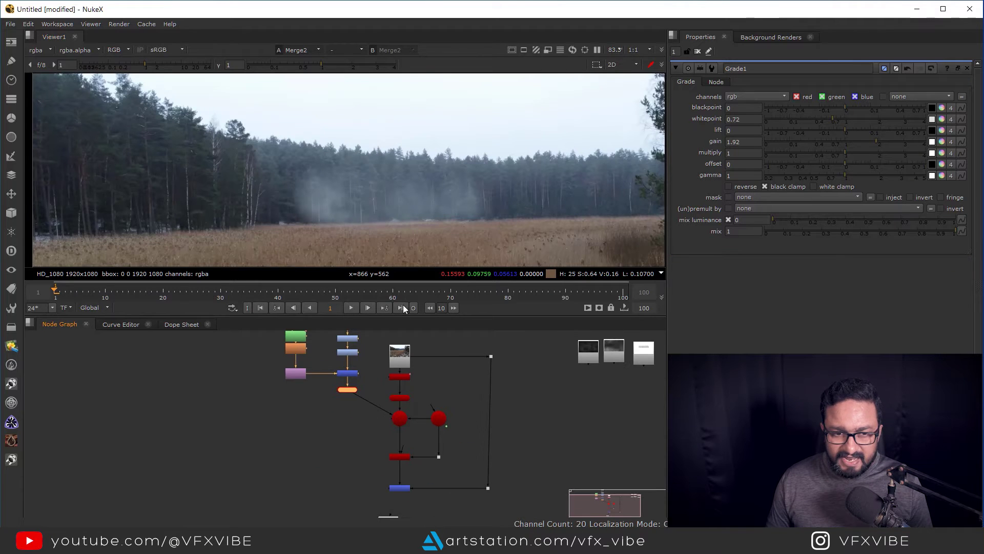
click(352, 308)
scroll(352, 207, up, 4)
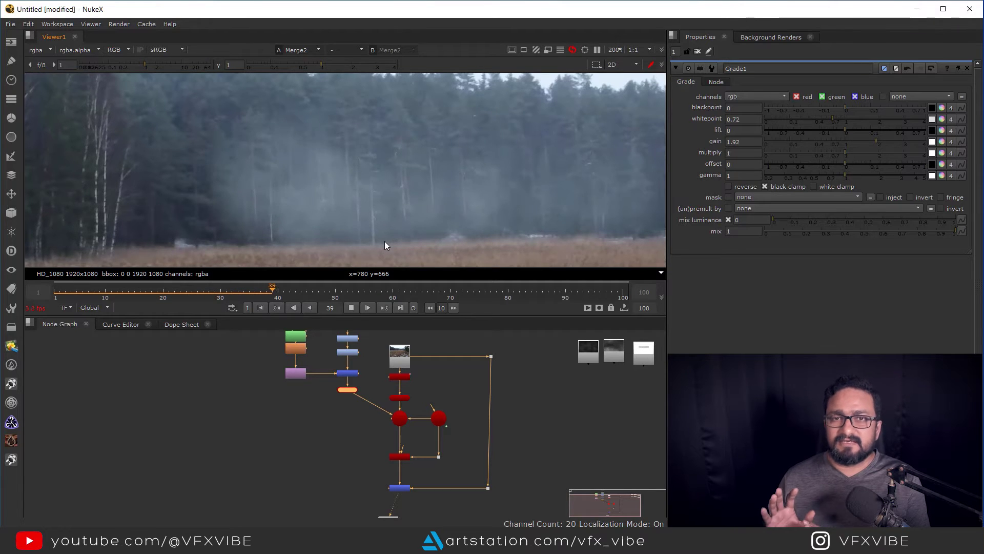
click(350, 307)
click(261, 308)
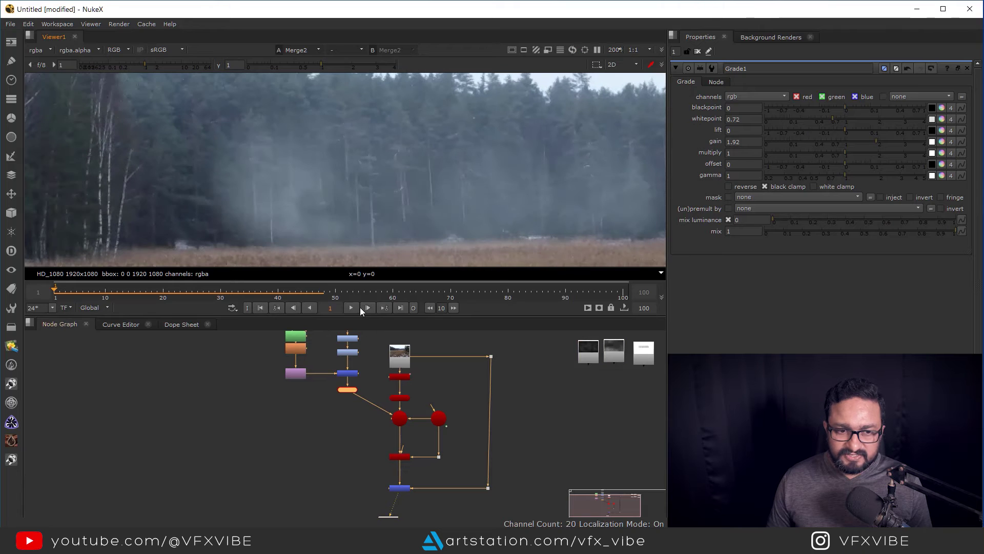
click(351, 307)
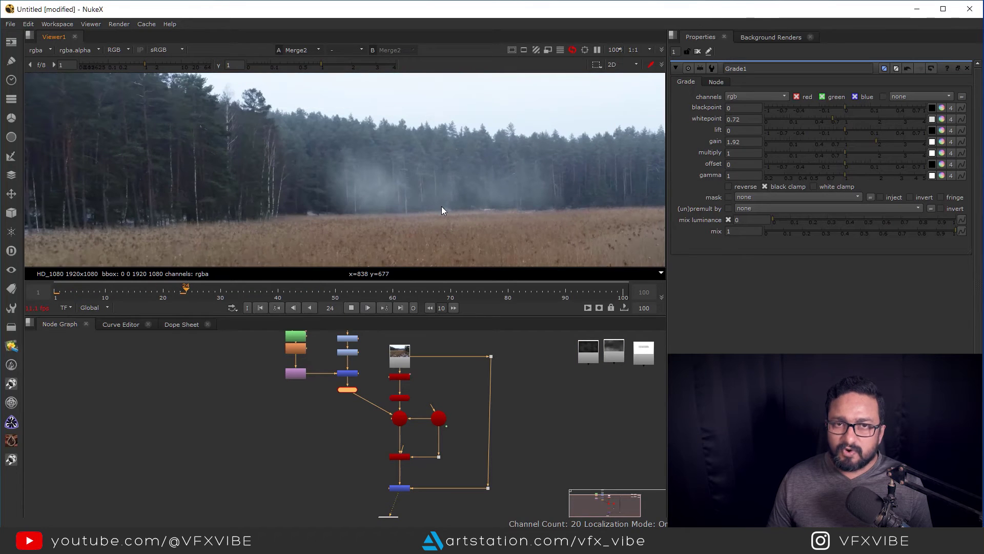
click(351, 308)
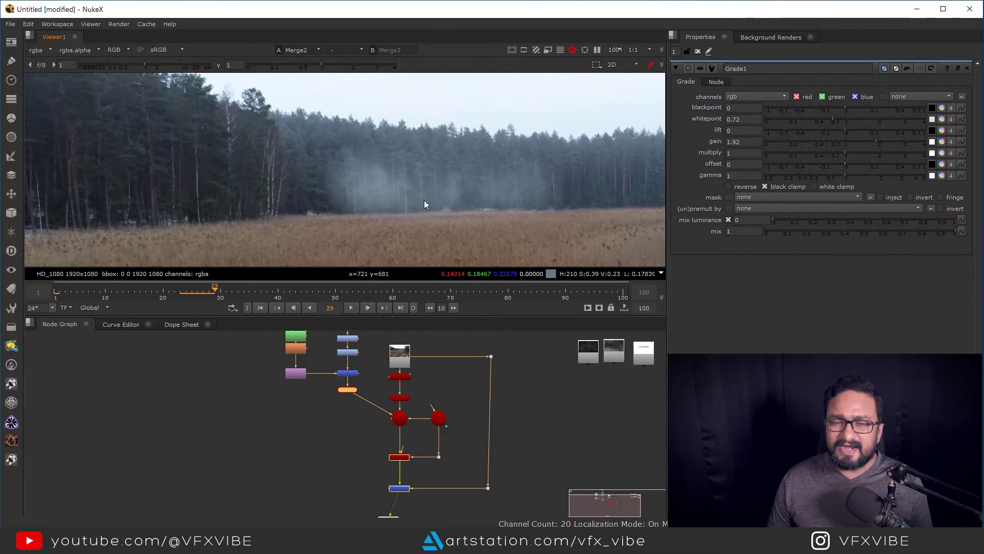
- Insert a FrameHold between Merge1 and Card1 and set its first frame to 10
middle_drag(345, 362, 359, 436)
scroll(359, 436, up, 5)
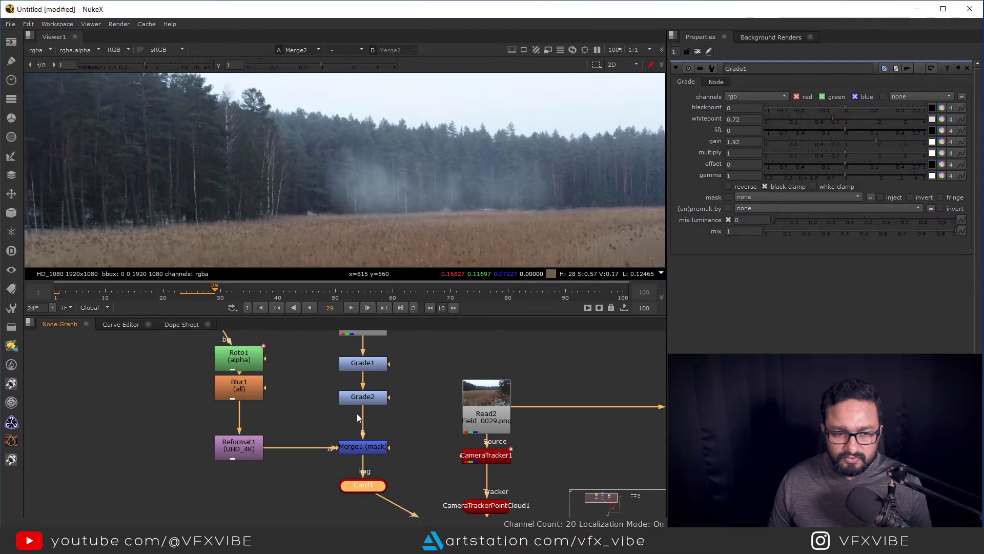
drag(356, 451, 353, 480)
click(399, 427)
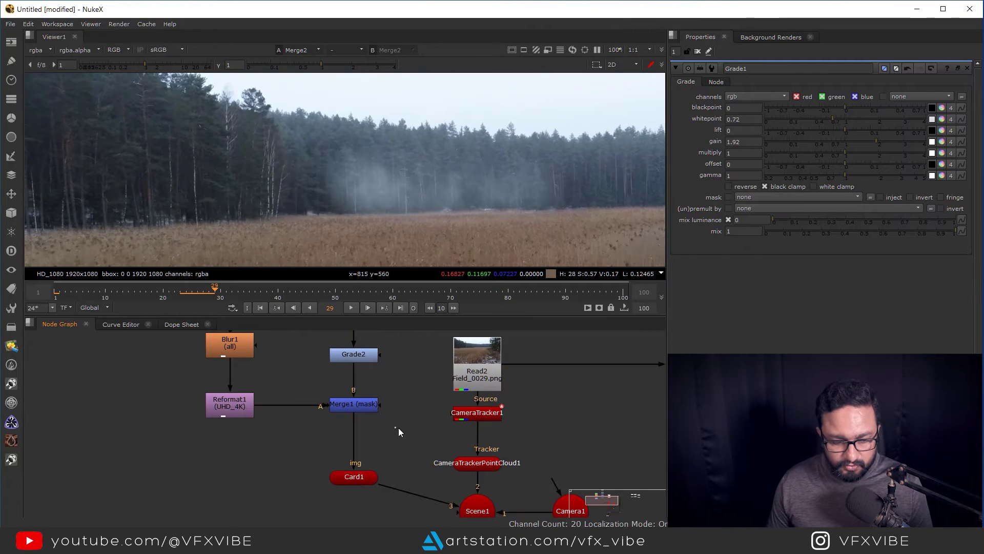
key(Tab)
text(FrameHold)
key(Return)
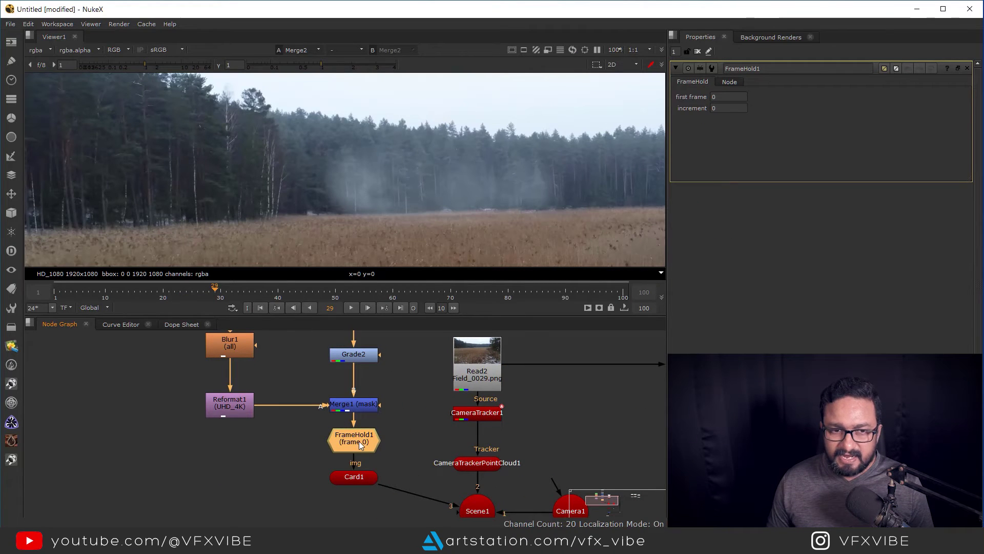
text(10)
key(Return)
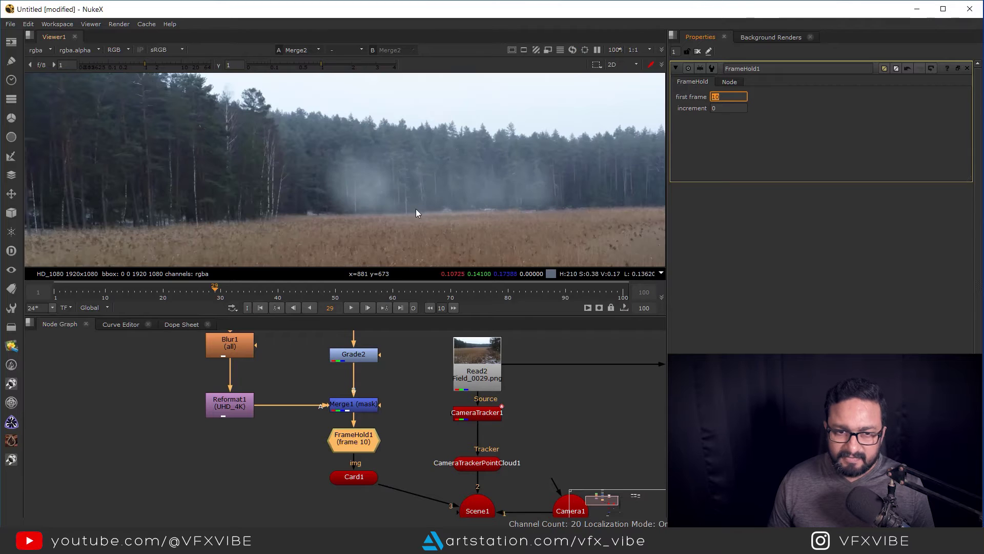
- Check the frozen smoke in the full frame and move the smoke branch away from the camera-tracking nodes, leaving room for more cards
scroll(469, 216, down, 2)
middle_drag(469, 217, 433, 206)
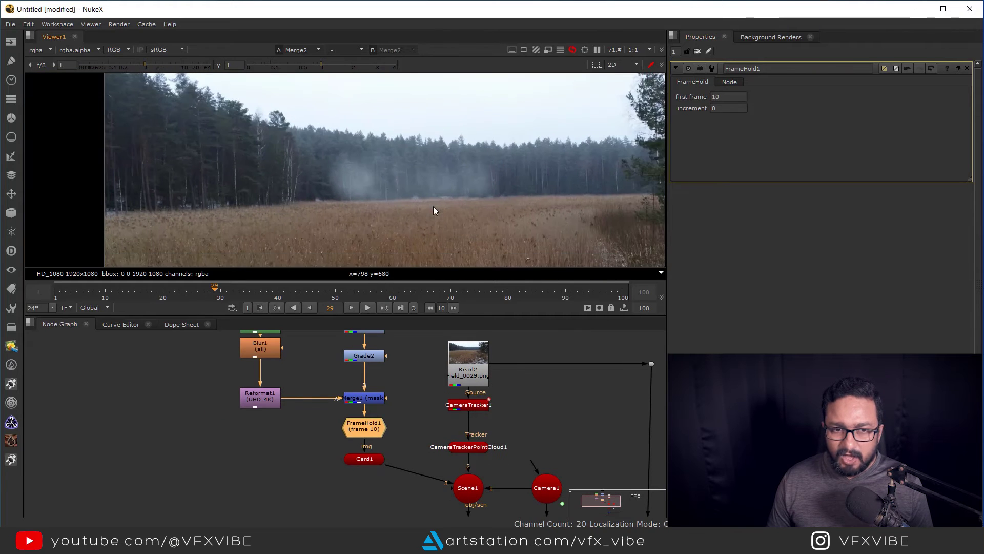
scroll(416, 219, down, 3)
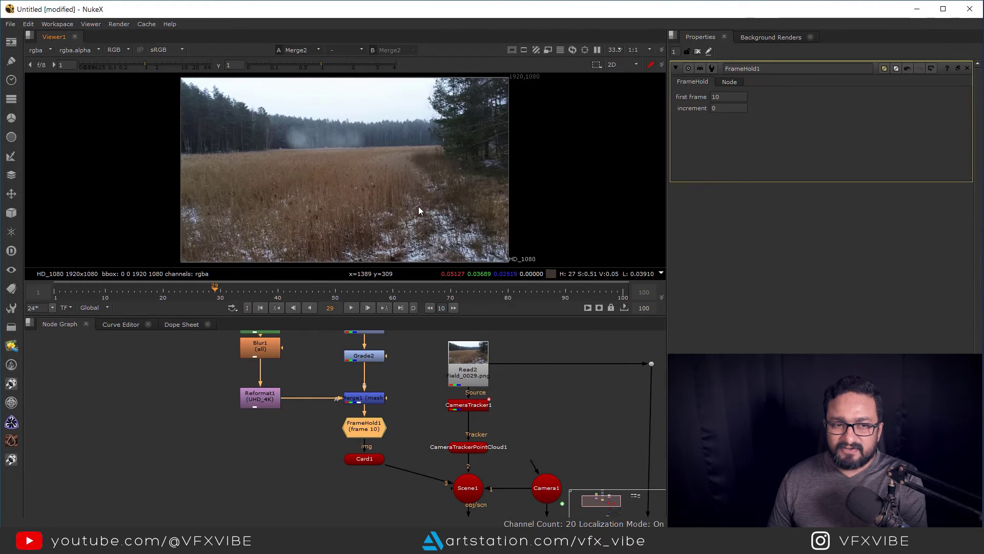
middle_drag(384, 184, 410, 196)
scroll(316, 375, down, 4)
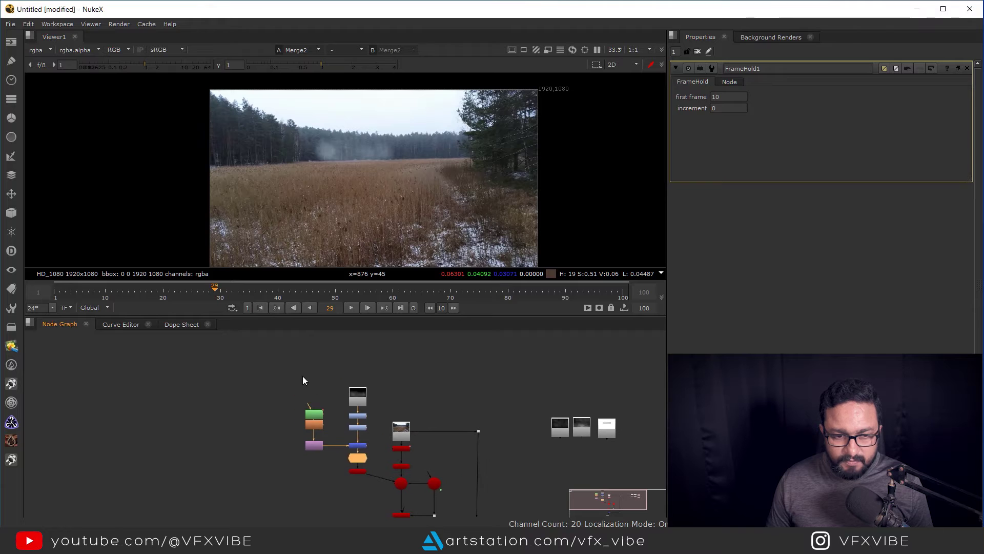
drag(356, 472, 379, 493)
drag(356, 395, 329, 392)
scroll(365, 179, up, 2)
scroll(308, 425, up, 3)
scroll(362, 398, up, 2)
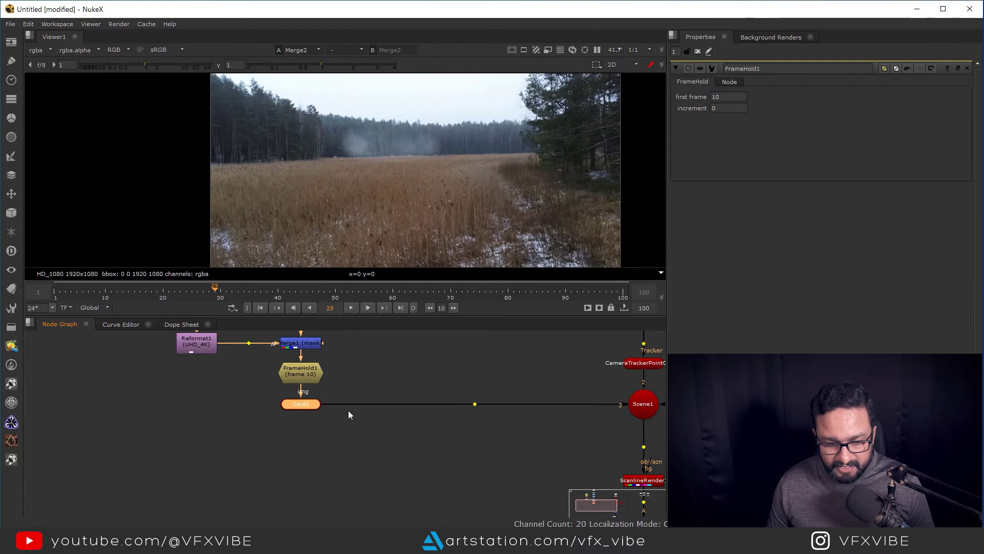
- Paste copies of Card1 and FrameHold1 into the space beside the smoke branch
click(376, 457)
key(ctrl+v)
drag(359, 458, 268, 420)
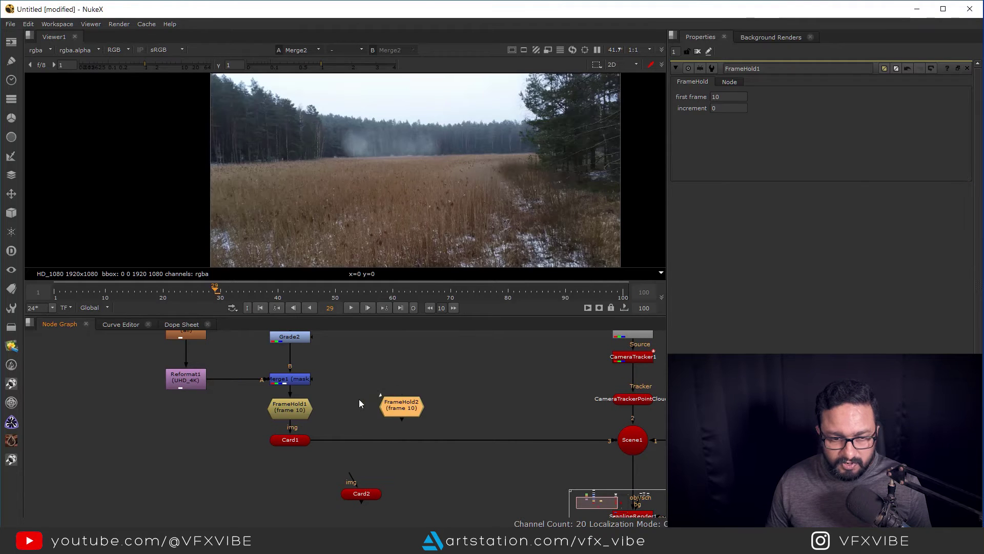
- Connect FrameHold2 to Merge1's output, view it, and set its first frame to 150
drag(401, 406, 396, 379)
key(1)
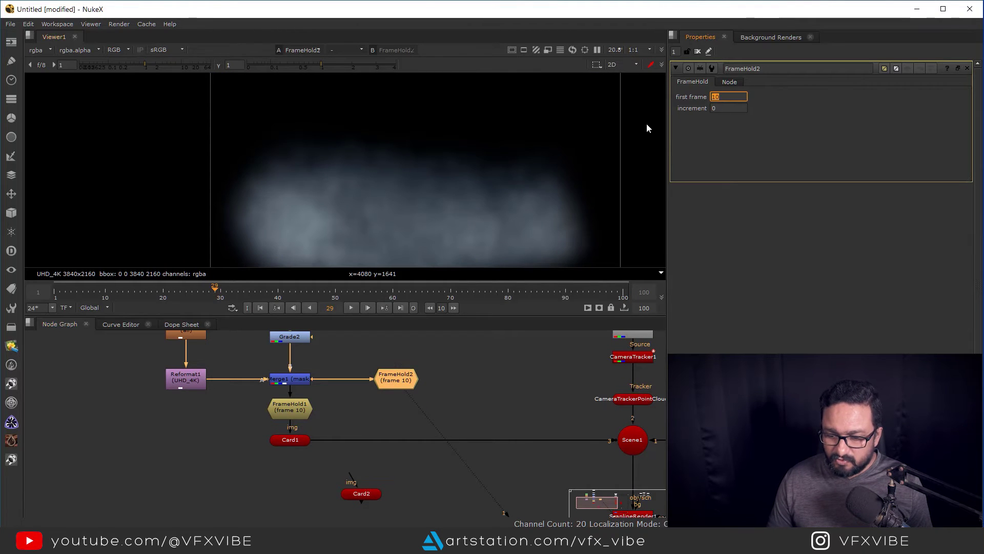
text(150)
key(Return)
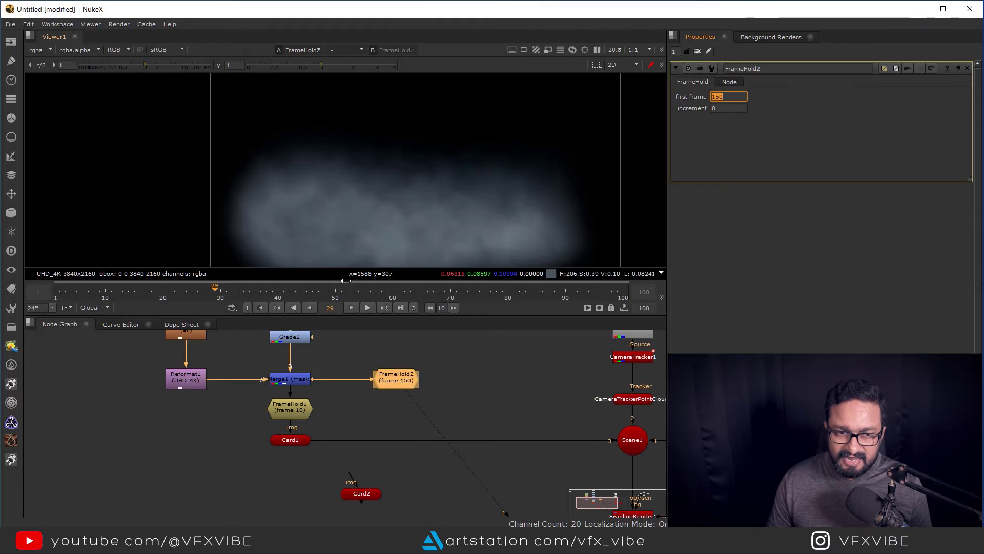
middle_drag(385, 198, 363, 212)
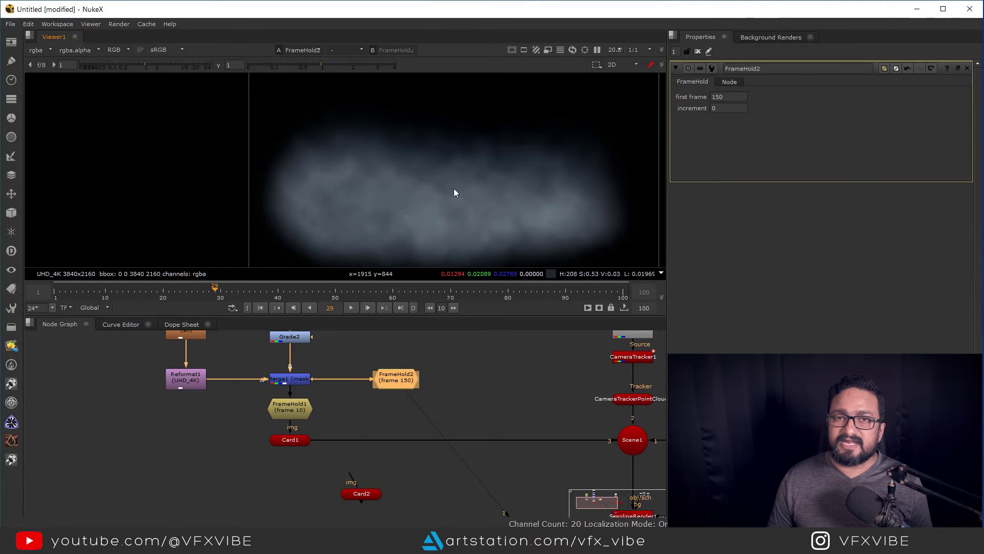
- Connect Card2's image input to FrameHold2 and its output to Scene1, and view the 3D scene
scroll(343, 475, down, 3)
scroll(329, 453, up, 2)
drag(329, 453, 367, 378)
drag(341, 463, 367, 447)
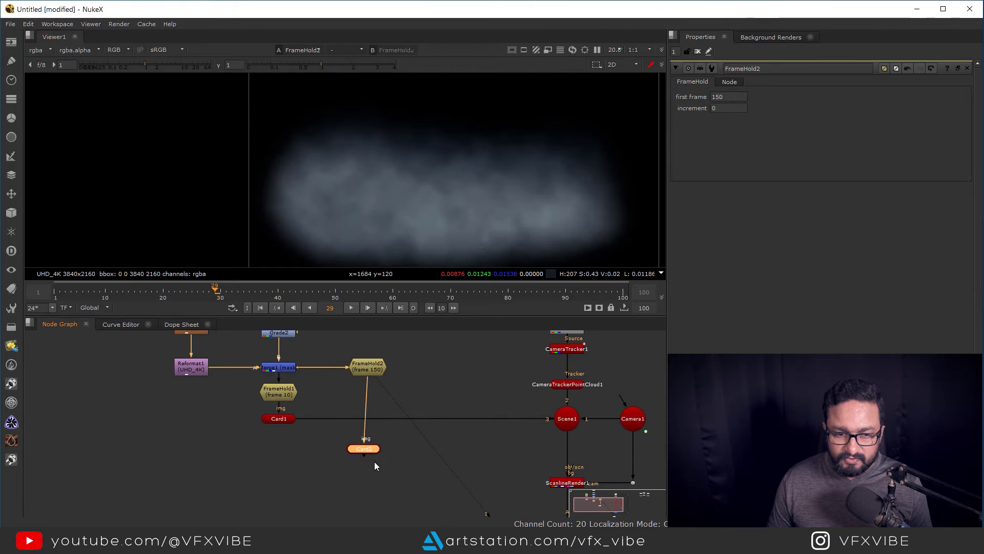
drag(555, 428, 553, 421)
click(567, 418)
key(1)
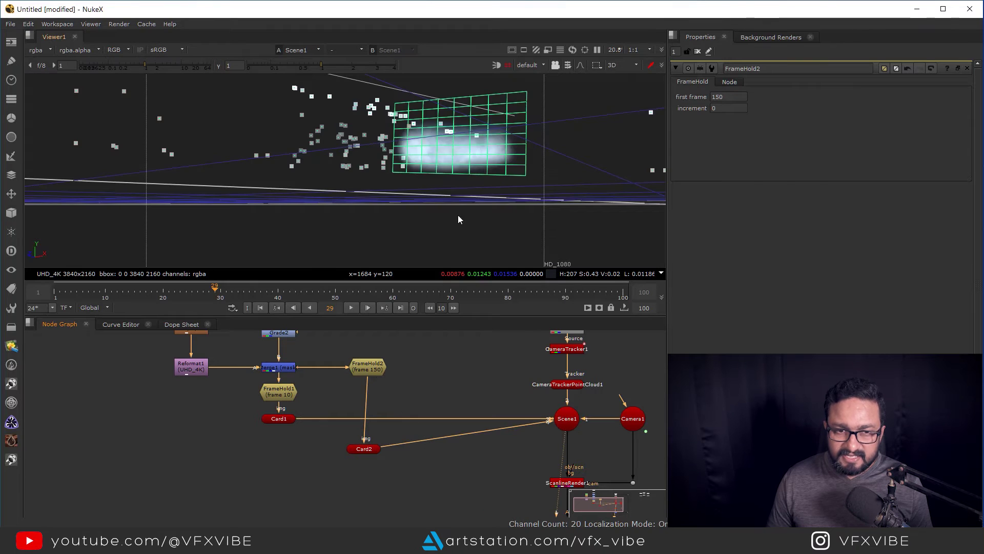
- Move Card2 sideways next to the first smoke card, translating it to about X 0.604, Y 0.393, Z -5.36
ctrl+drag(439, 265, 431, 236)
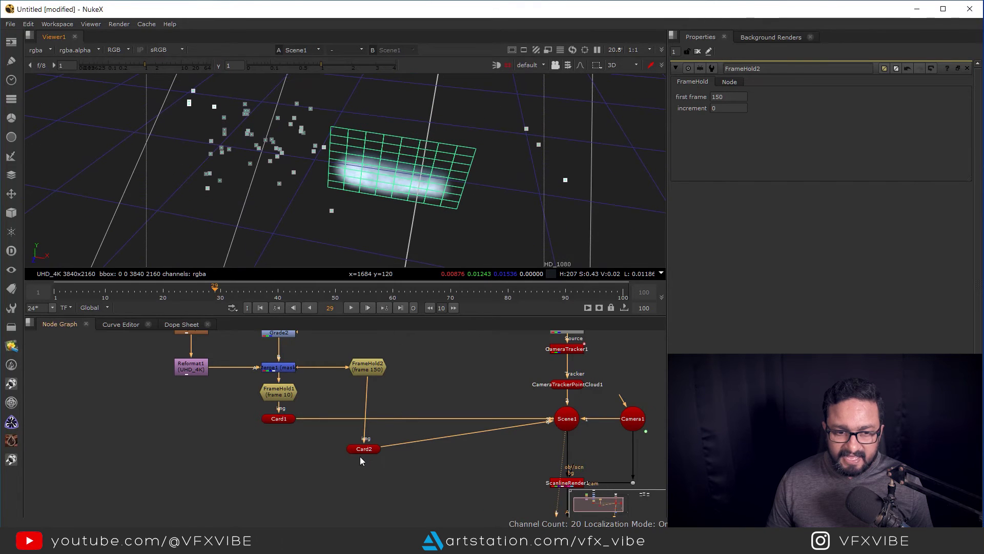
click(360, 450)
double_click(359, 449)
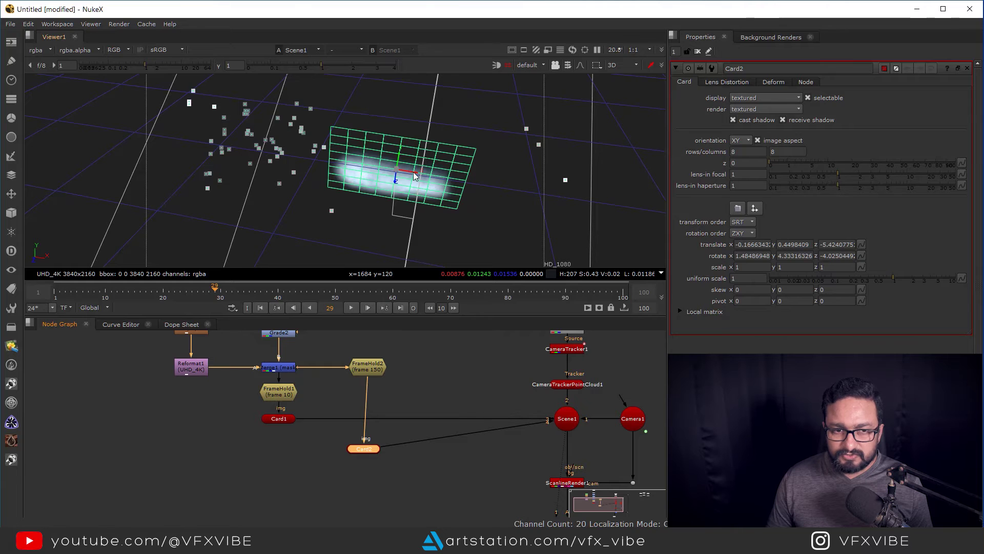
drag(414, 176, 519, 186)
mouse_move(443, 155)
ctrl+mouse_down()
mouse_move(402, 198)
mouse_move(421, 218)
mouse_move(487, 162)
mouse_move(431, 165)
ctrl+mouse_up()
scroll(423, 220, up, 3)
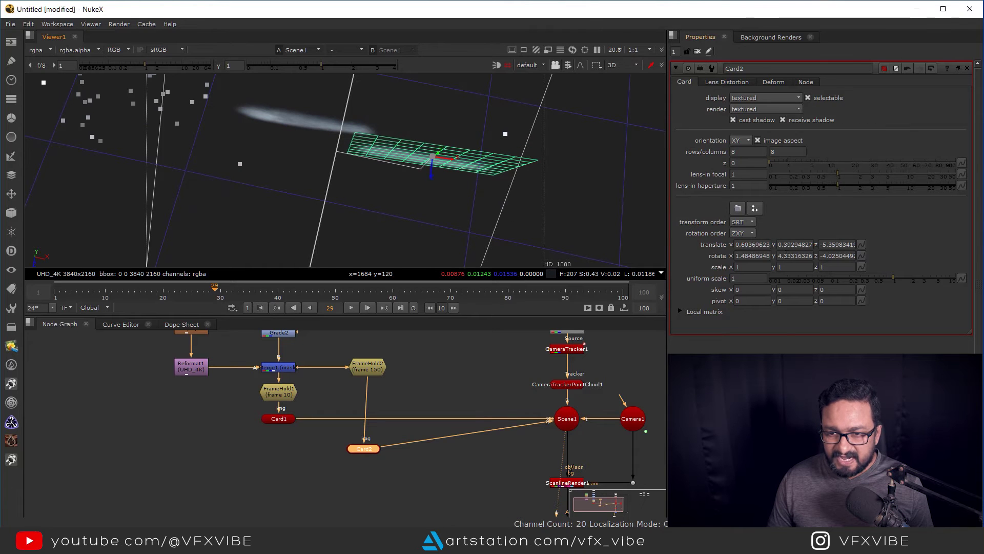
- Turn Card2 about its Y axis to a rotation of about -6.33 degrees
key(Down)
key(Down)
key(Down)
key(Down)
key(Down)
key(Down)
key(Down)
key(Down)
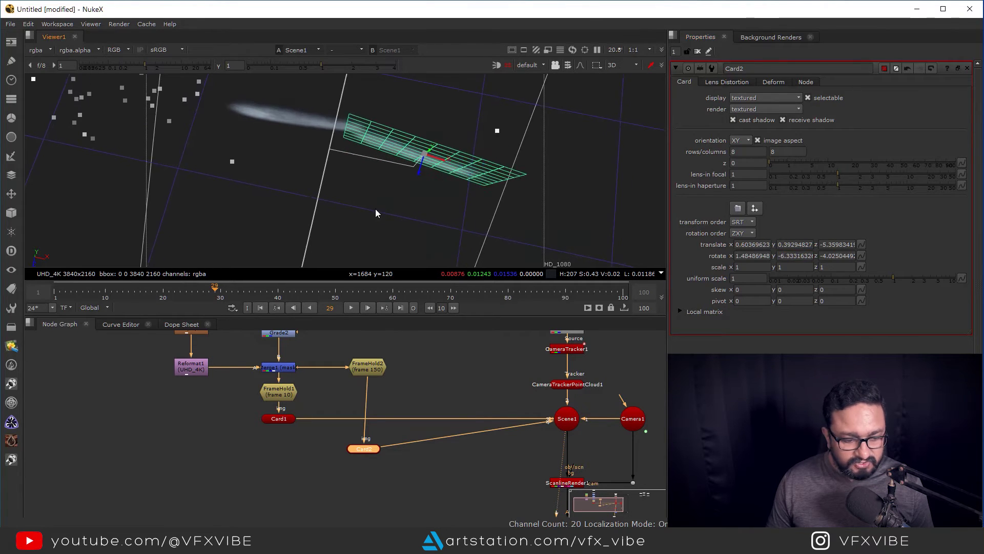
- View the Merge2 composite in 2D and toggle Card2 off and on to judge its smoke
key(Tab)
middle_drag(498, 480, 391, 377)
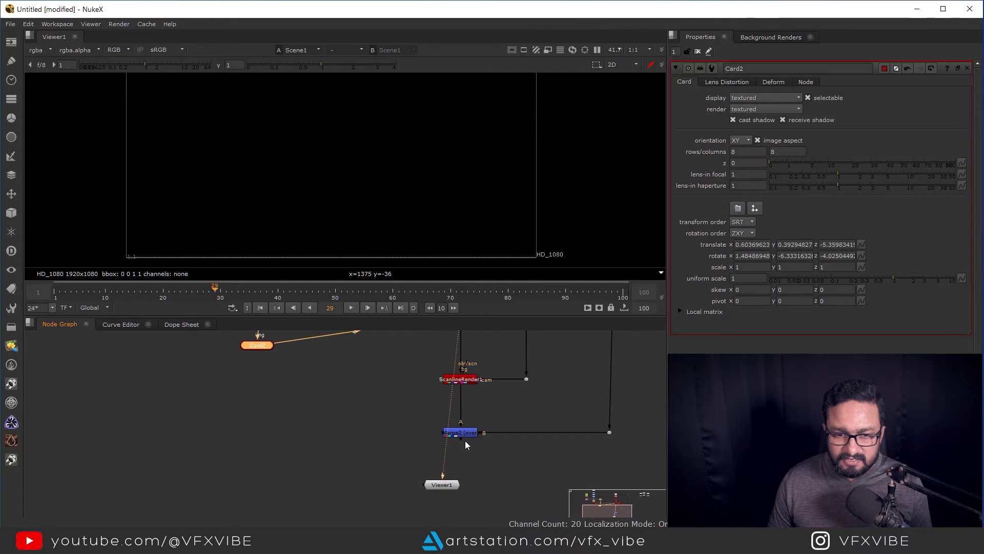
click(461, 434)
key(1)
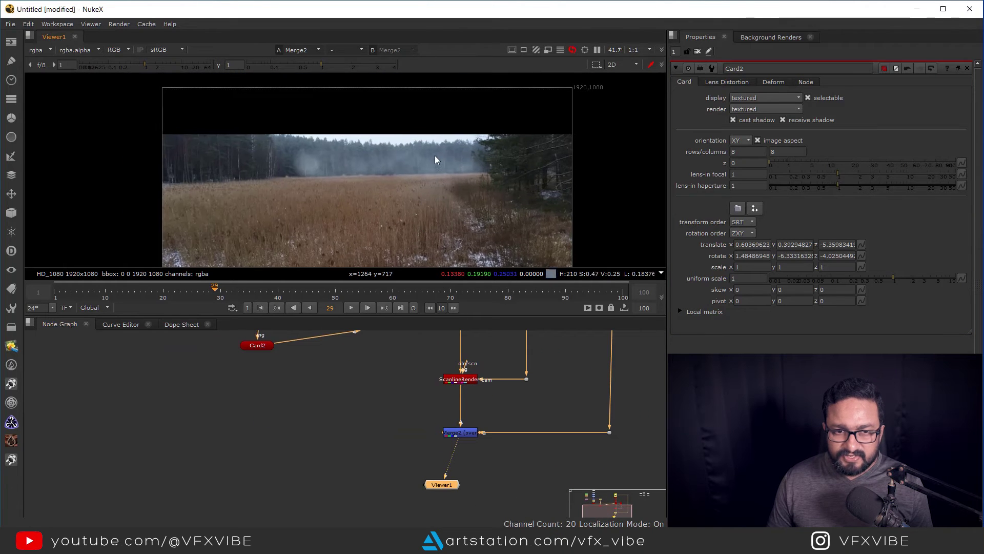
scroll(481, 173, up, 5)
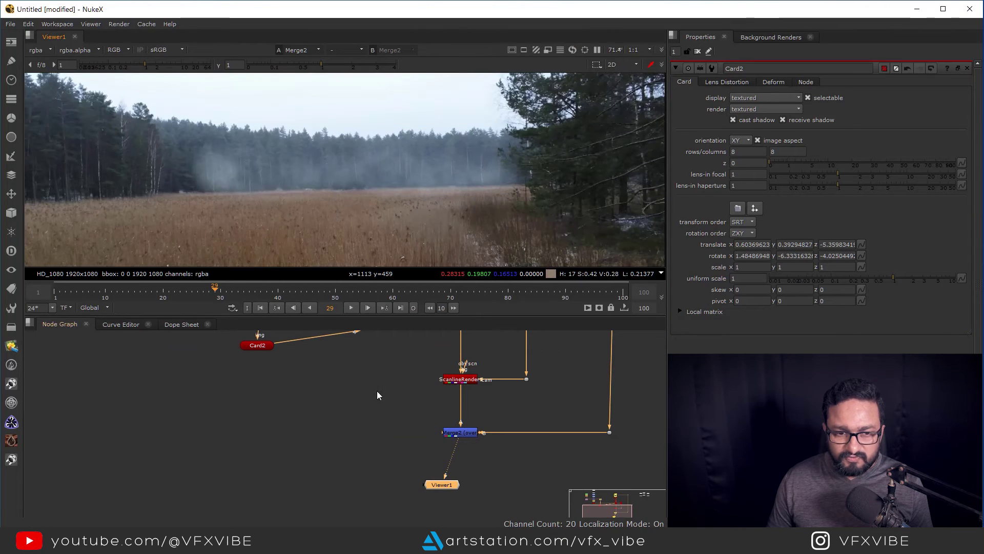
middle_drag(377, 391, 423, 326)
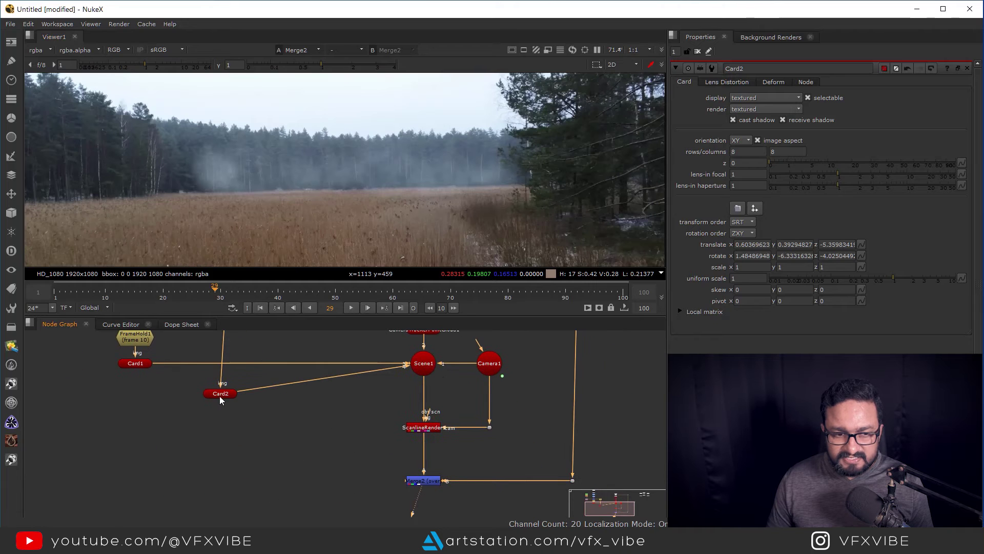
click(220, 395)
key(d)
key(d)
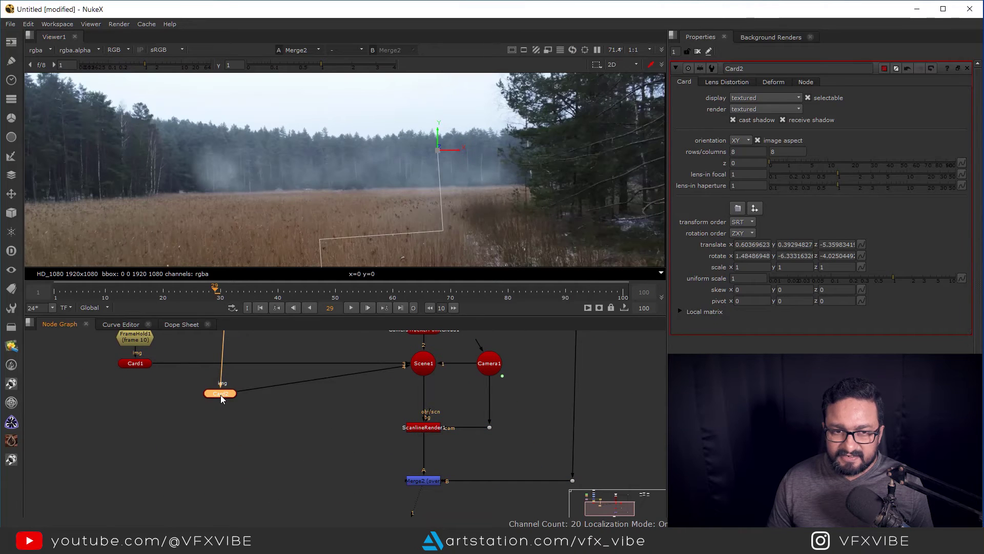
scroll(307, 438, down, 3)
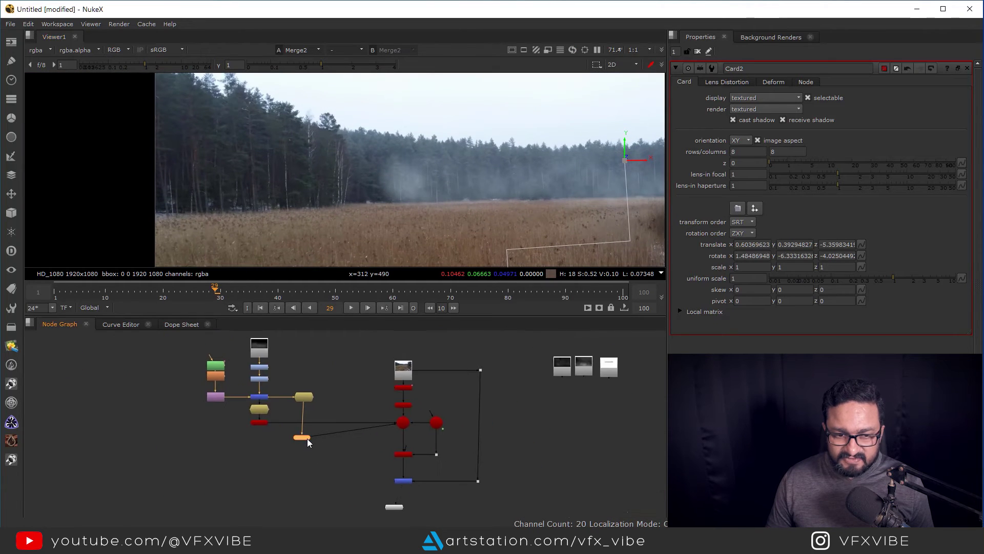
- Paste another copy of Card2 and FrameHold2 for a third smoke card
scroll(304, 438, up, 2)
click(312, 472)
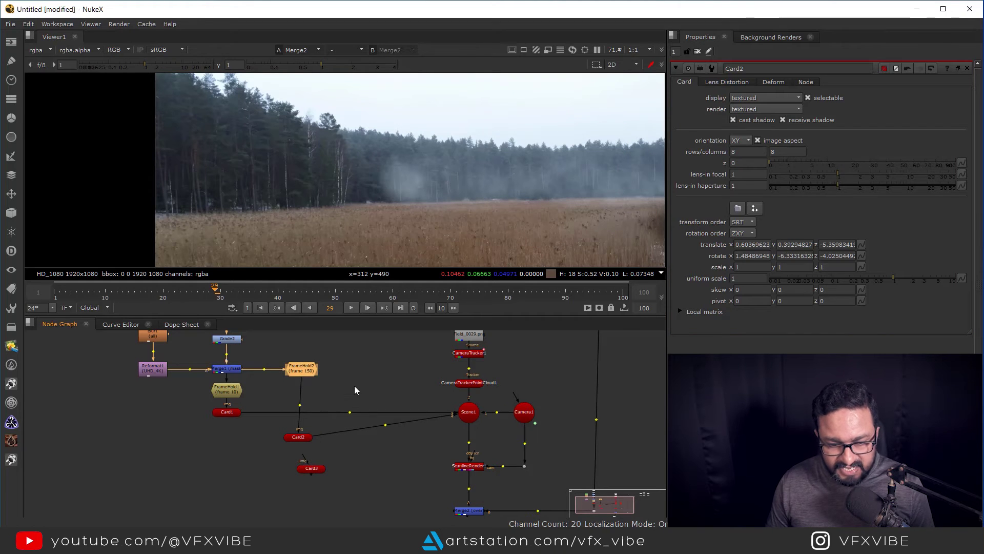
key(ctrl)
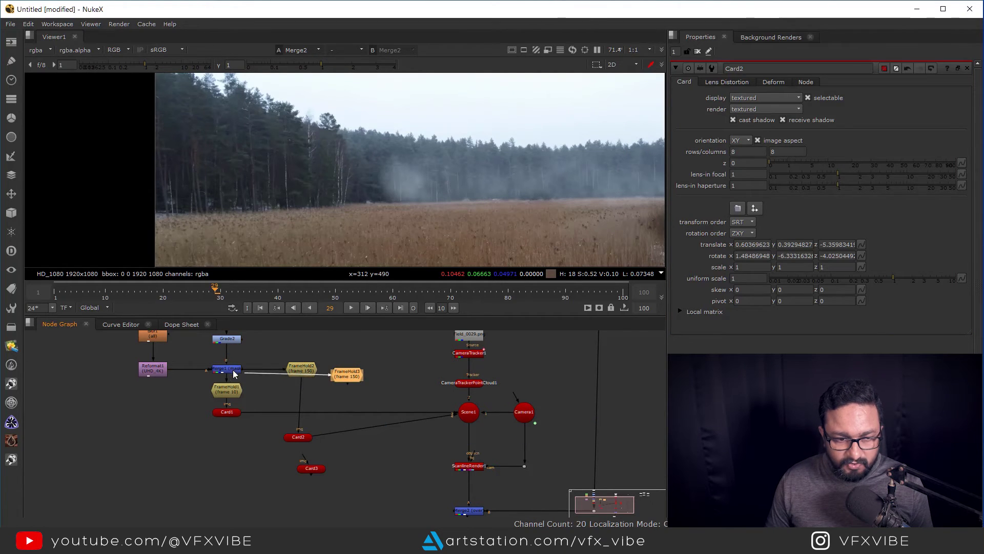
- Connect FrameHold3 to the masked smoke merge, line it up beside FrameHold2, and set its first frame to 25
drag(235, 374, 236, 374)
drag(338, 380, 349, 370)
double_click(355, 370)
key(1)
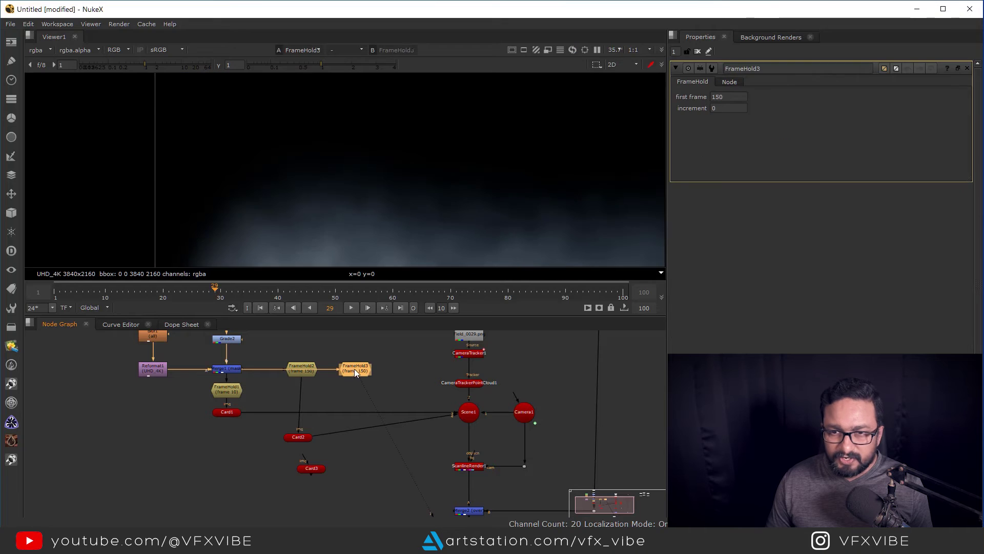
text(25)
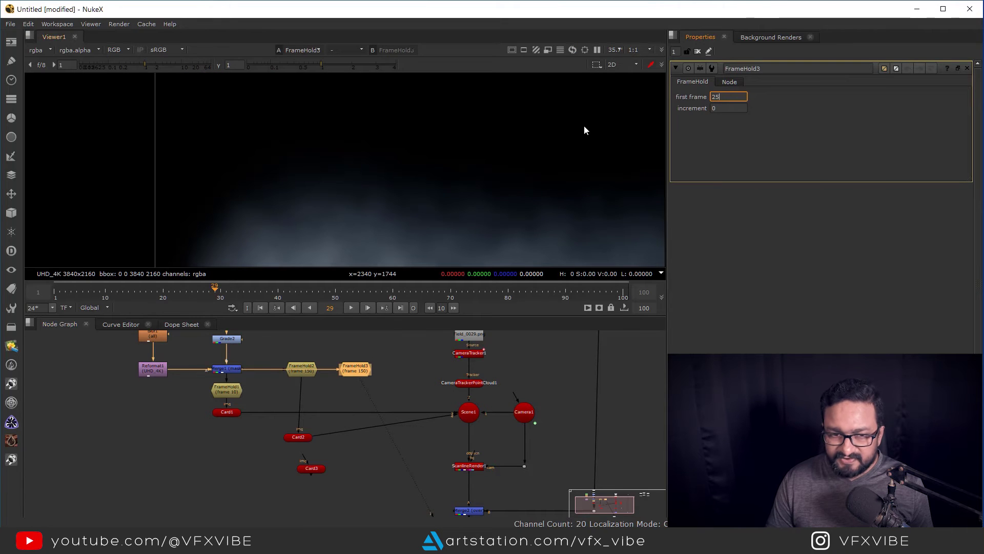
key(Return)
scroll(455, 169, down, 5)
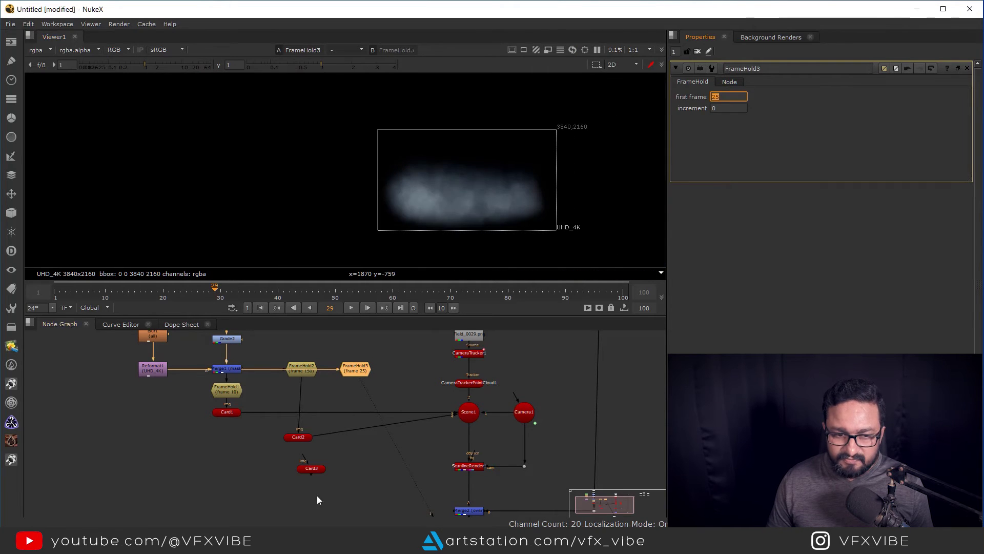
- Feed FrameHold3 into Card3, align the card beneath it, and connect Card3 to Scene1
scroll(311, 468, up, 2)
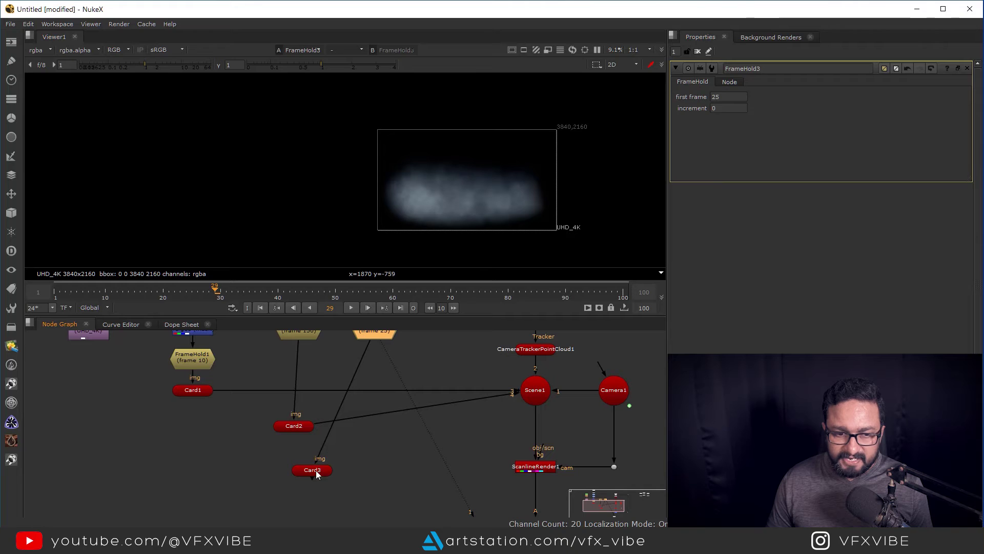
drag(314, 469, 375, 469)
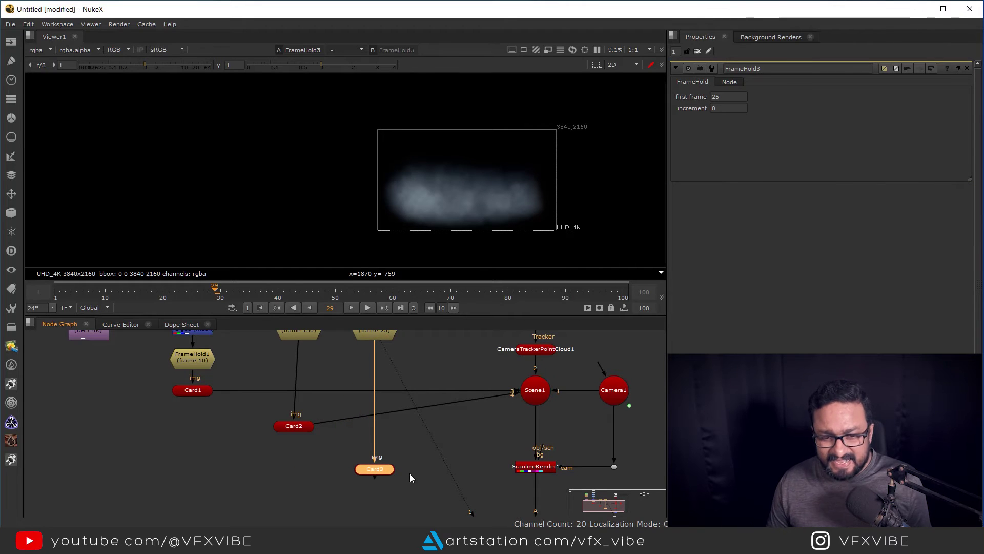
middle_drag(376, 504, 341, 470)
scroll(314, 429, down, 1)
scroll(328, 453, up, 4)
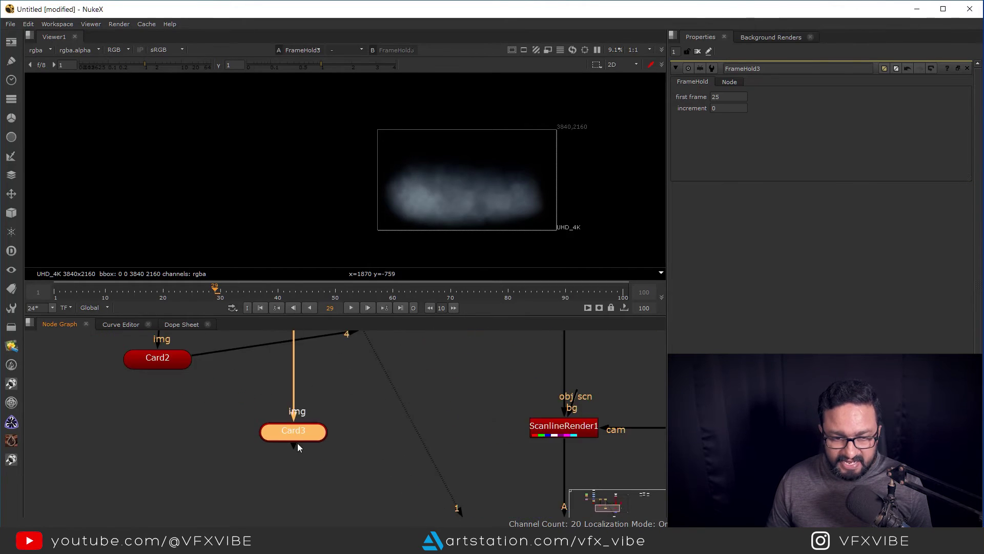
drag(297, 444, 559, 348)
- Show Scene1 in 3D and move Card3 beside the other smoke cards, to about X -0.602, Y 0.478, Z -5.491
key(1)
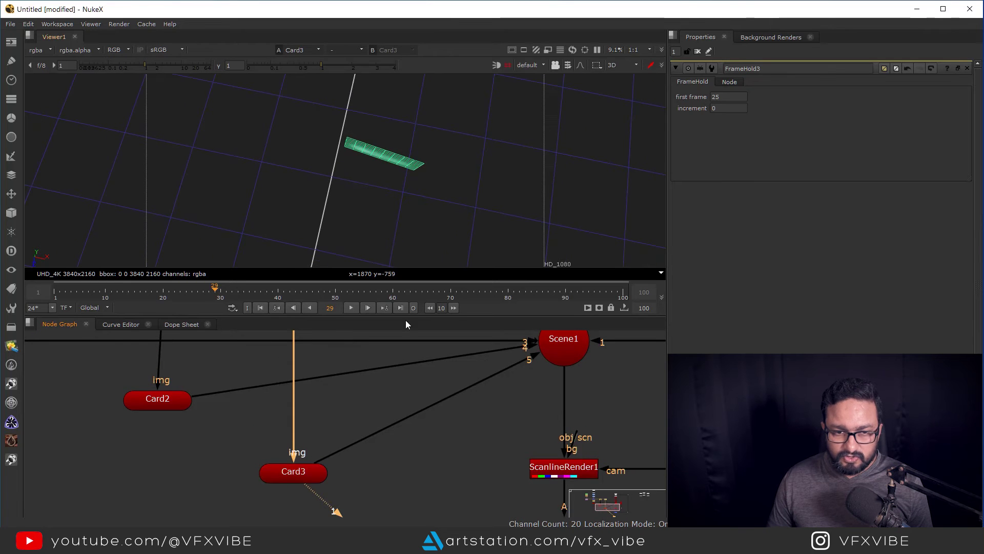
middle_drag(508, 407, 450, 448)
click(501, 382)
key(1)
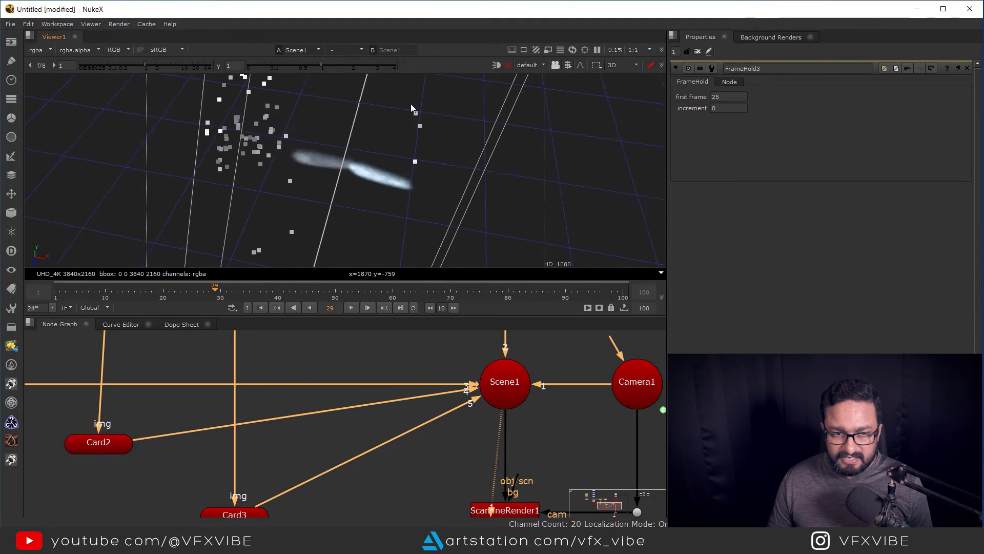
middle_drag(326, 406, 390, 357)
click(299, 466)
drag(395, 182, 423, 215)
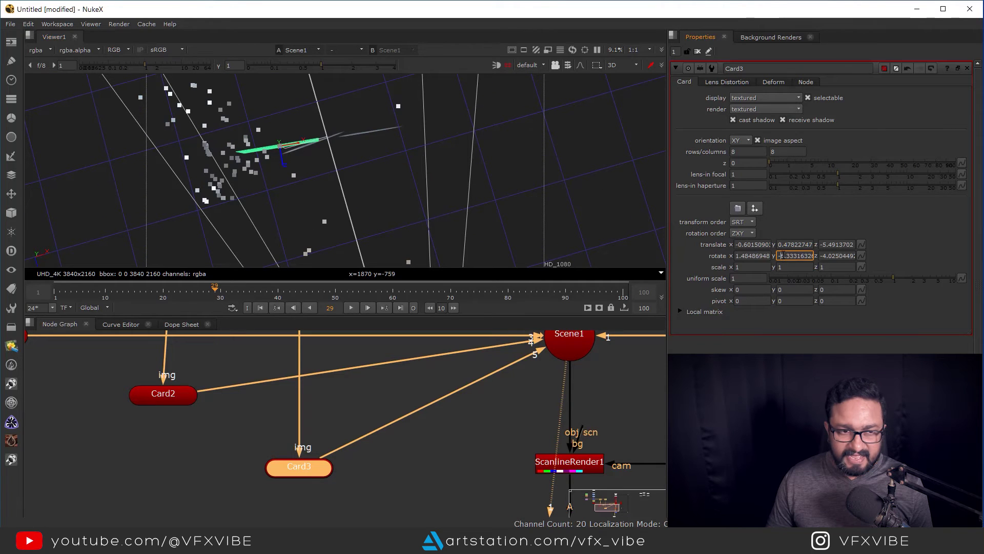
- Rotate Card3 about Y to about 44.33 degrees and shift it to about X -0.838, Y 0.498, Z -5.171
key(Up)
key(Up)
key(Up)
key(Up)
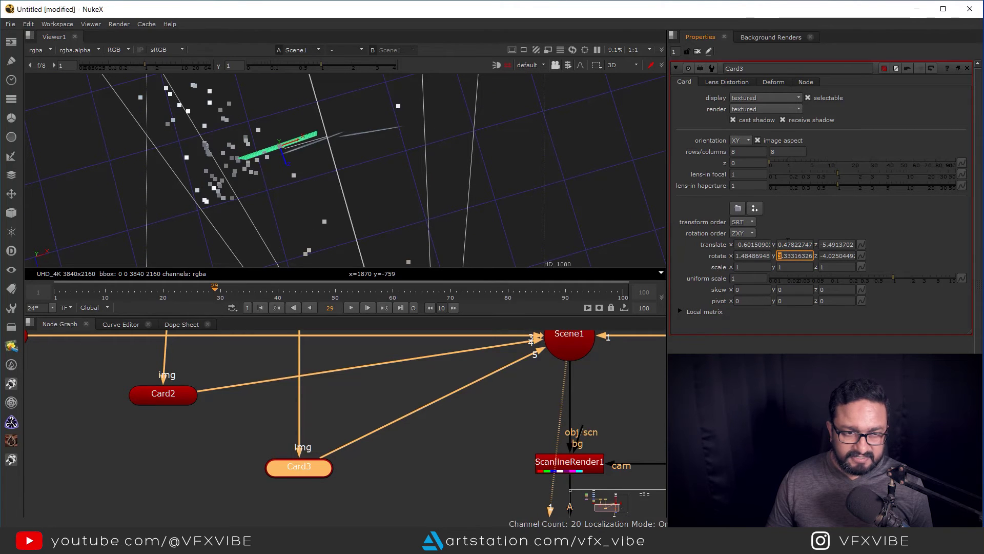
key(Up)
key(Up)
key(Up)
ctrl+drag(328, 169, 472, 228)
click(794, 255)
key(Up)
key(Up)
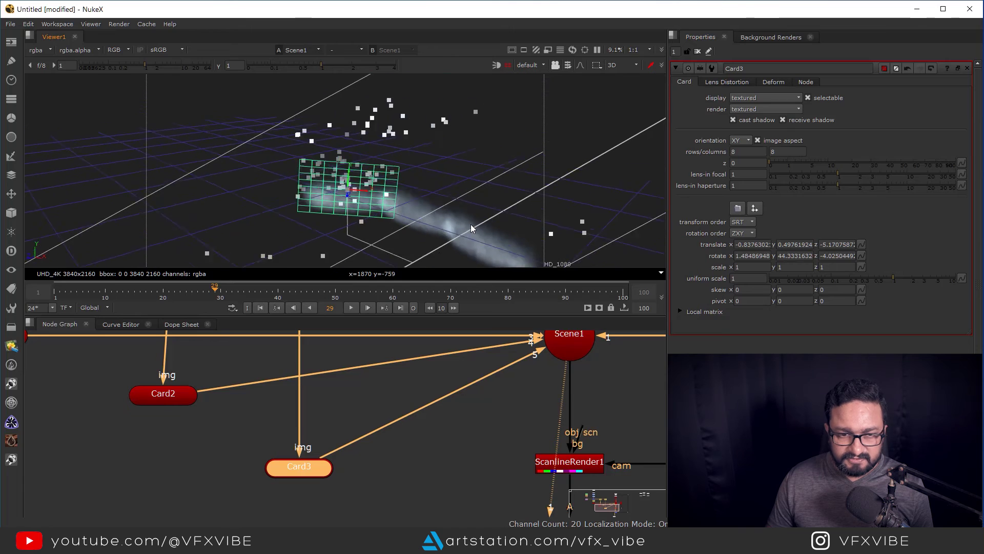
- View the Merge2 composite, set Card3's uniform scale to 1.25, and adjust its height to about Y 0.523
middle_drag(351, 403, 215, 291)
click(434, 456)
key(1)
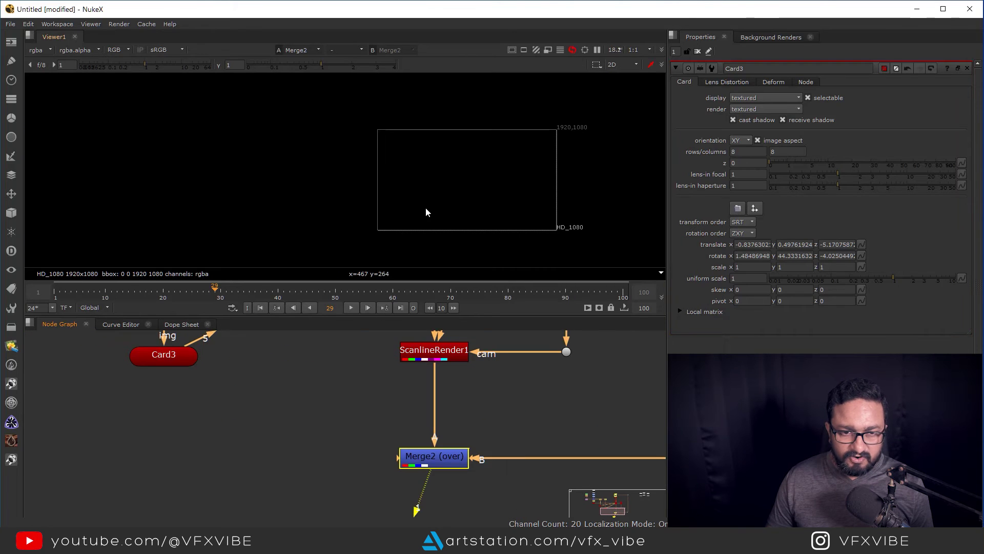
scroll(426, 200, up, 5)
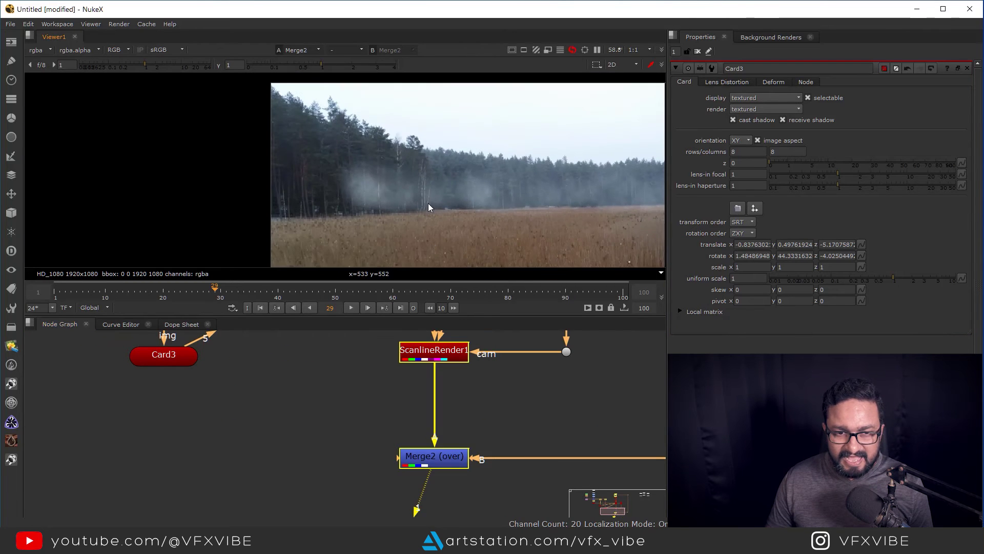
middle_drag(482, 359, 353, 374)
click(275, 475)
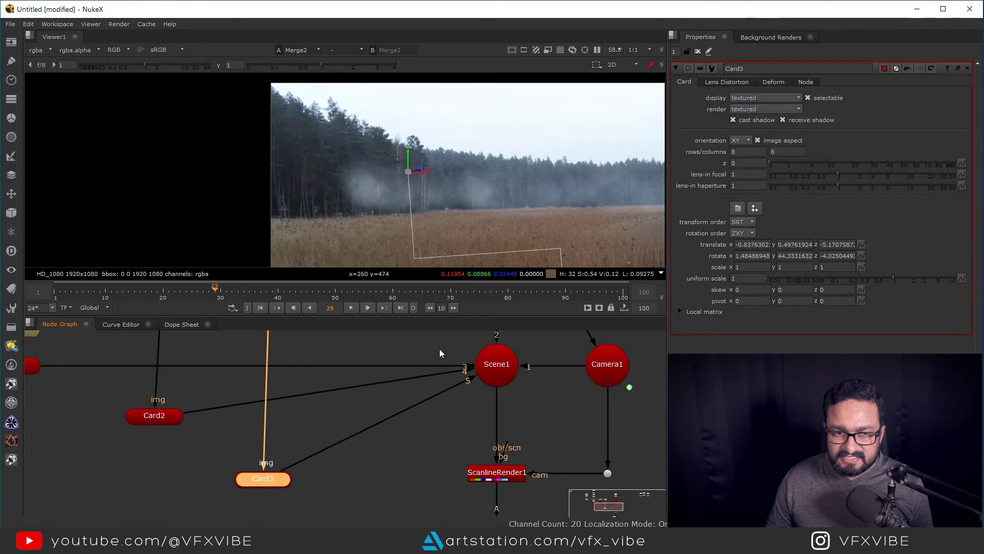
drag(408, 149, 408, 154)
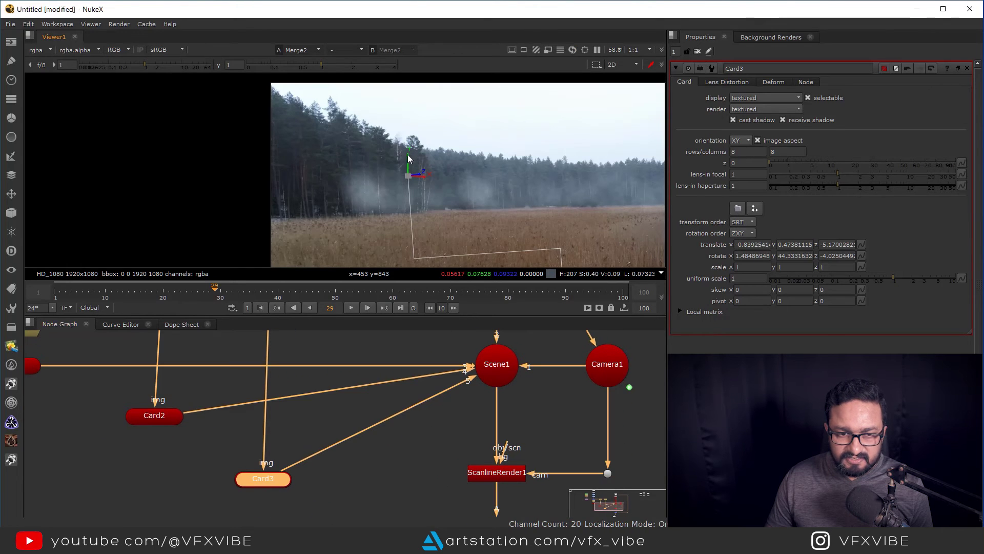
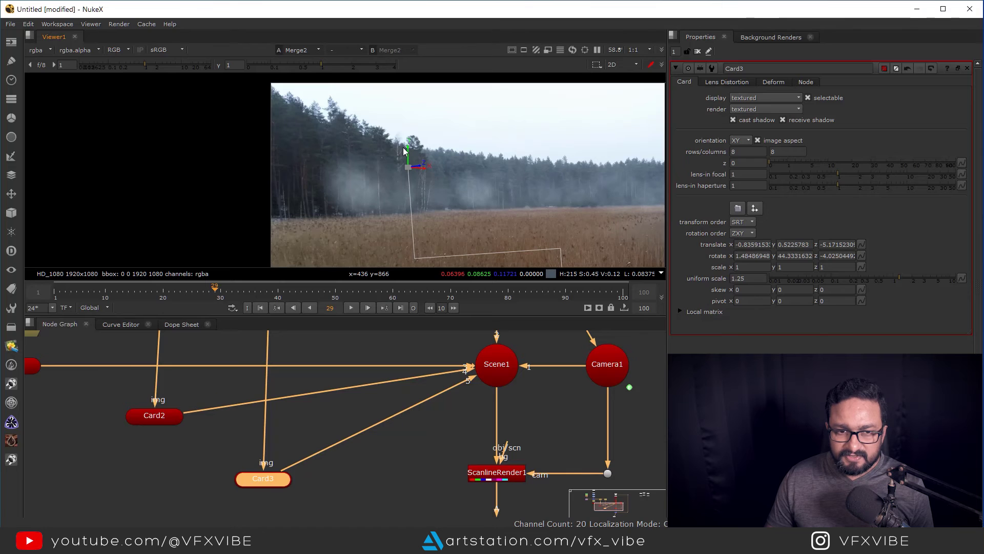
- Move the Read4 fog clip (3.mov) next to the smoke card network and view it
scroll(282, 464, down, 6)
scroll(512, 413, up, 2)
drag(512, 414, 501, 429)
scroll(482, 401, up, 1)
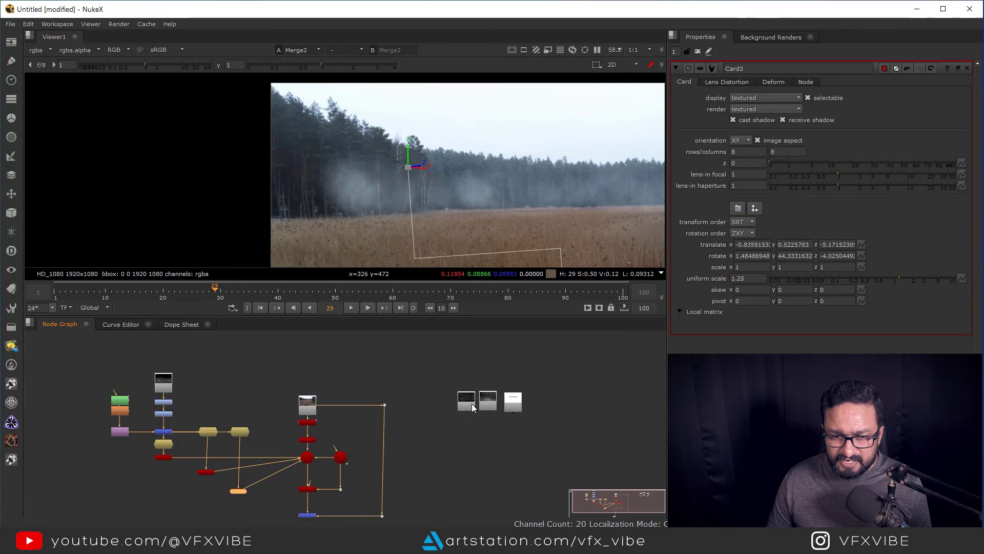
scroll(454, 442, down, 3)
drag(551, 406, 548, 398)
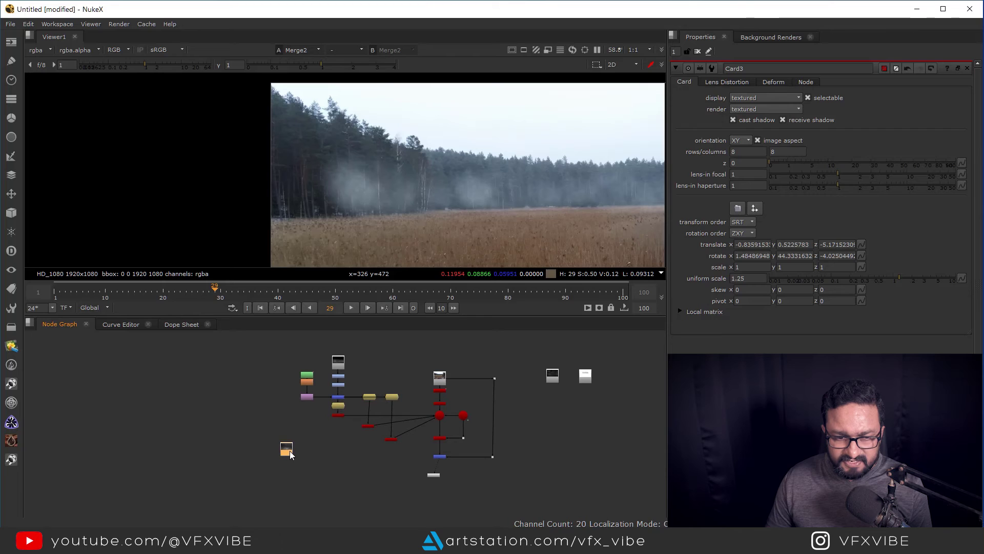
scroll(277, 444, up, 4)
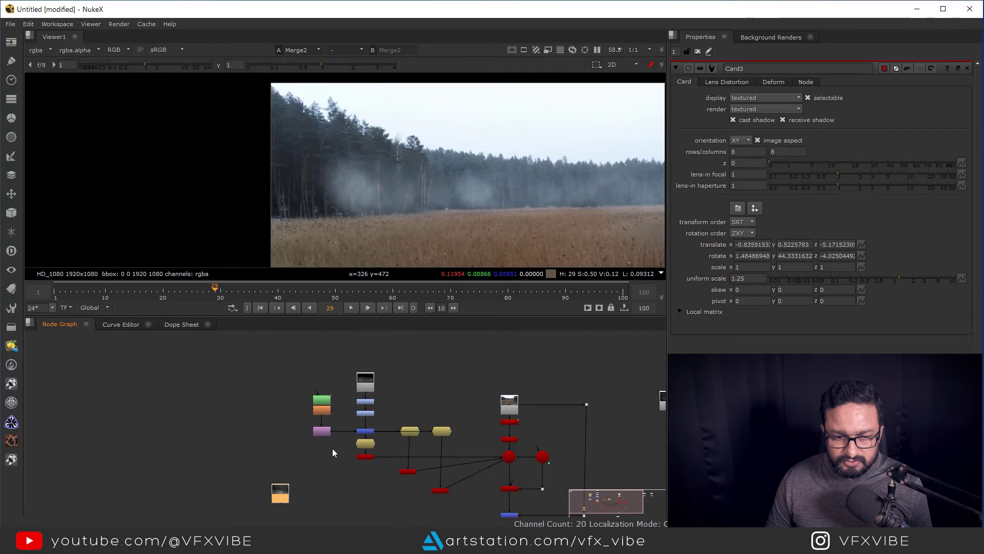
middle_drag(303, 433, 310, 380)
key(1)
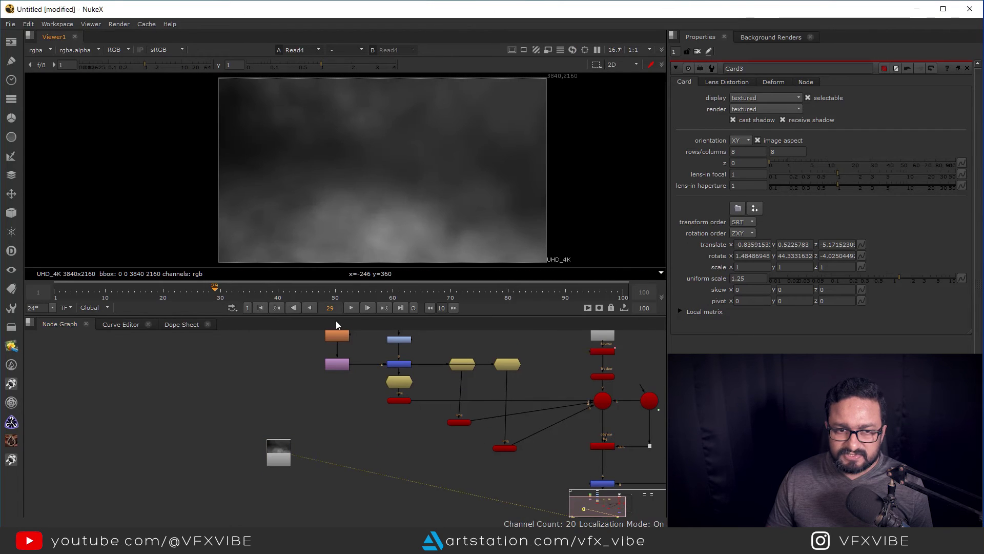
middle_drag(366, 446, 356, 456)
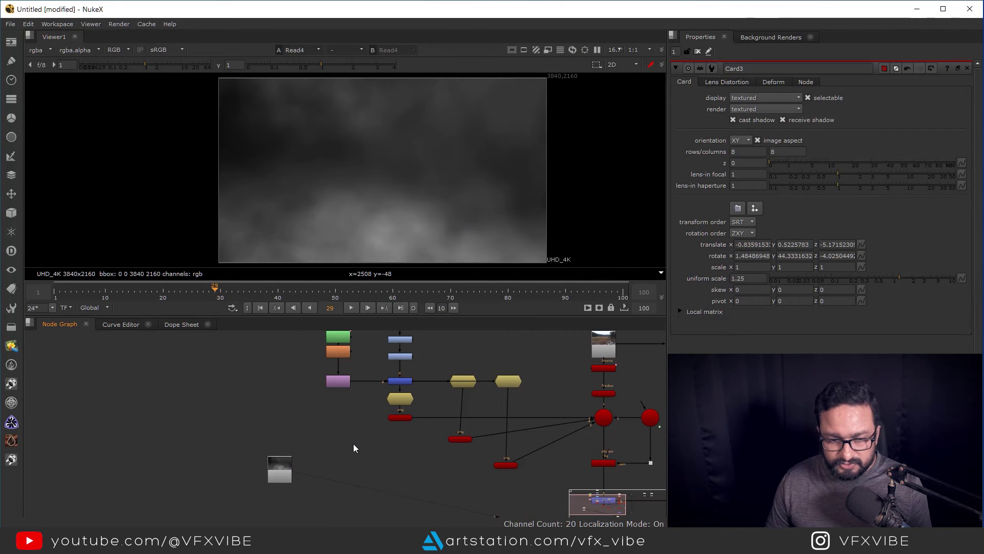
- Add a Roto2 node for the fog clip and paste copies of the Blur and Reformat nodes beneath it
key(o)
click(382, 463)
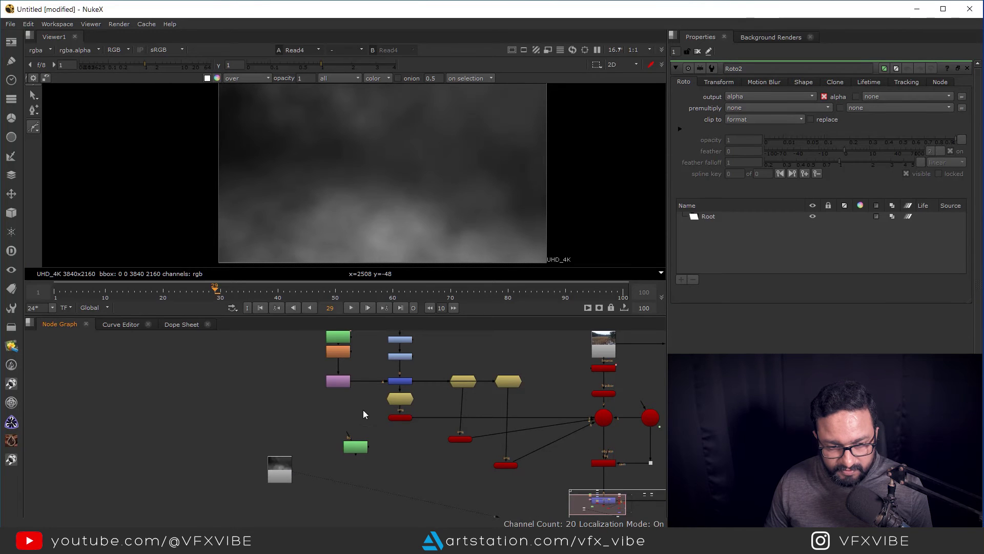
scroll(363, 410, up, 3)
drag(296, 506, 383, 405)
middle_drag(386, 536, 385, 423)
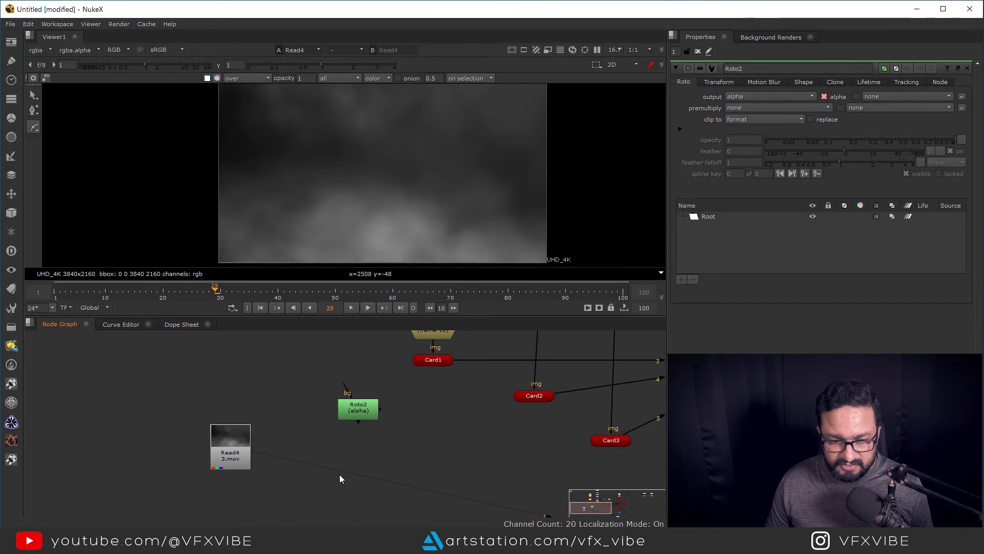
key(ctrl+v)
drag(352, 457, 354, 414)
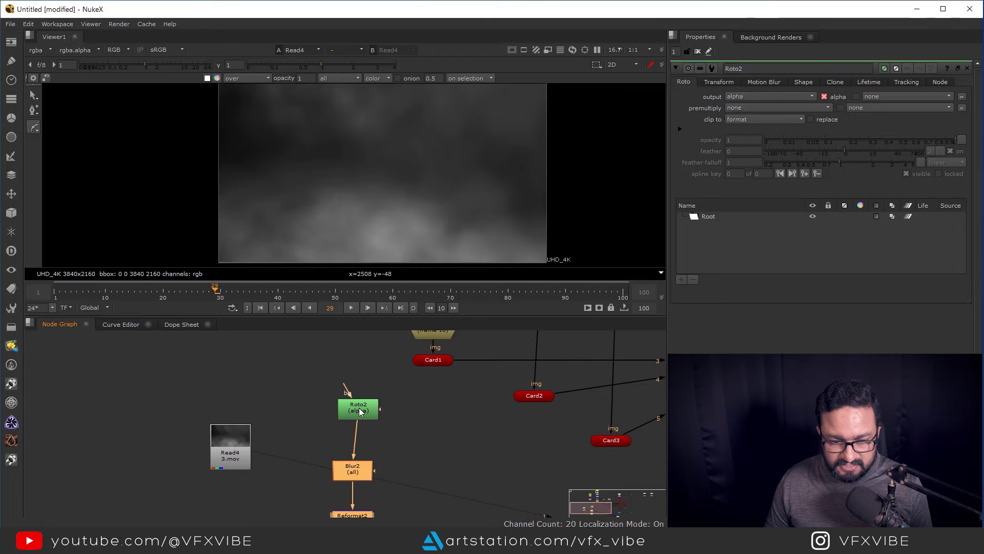
- Place the Roto2, Blur2 and Reformat2 chain beside Read4 and combine both through a new Merge3 set to mask
scroll(355, 413, down, 1)
drag(316, 382, 169, 441)
click(312, 495)
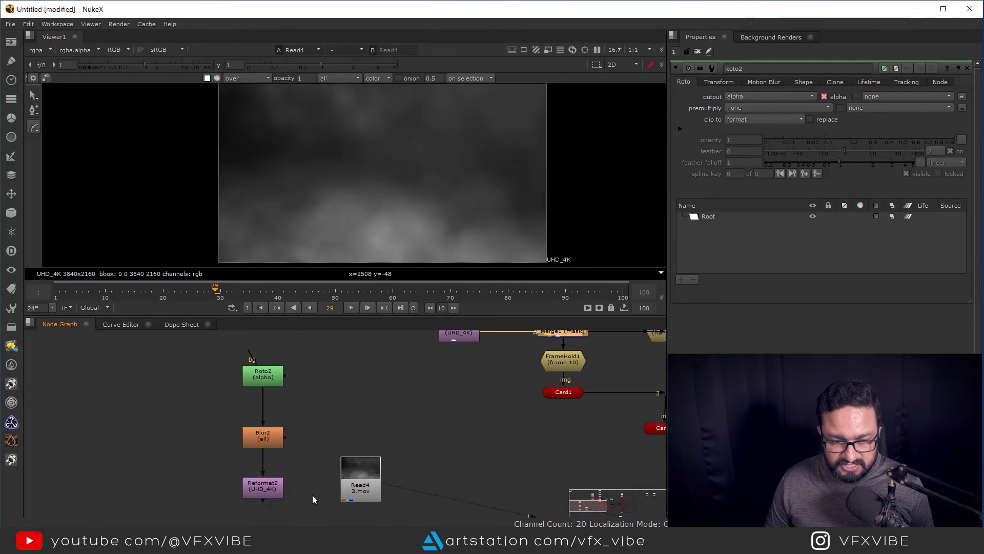
key(m)
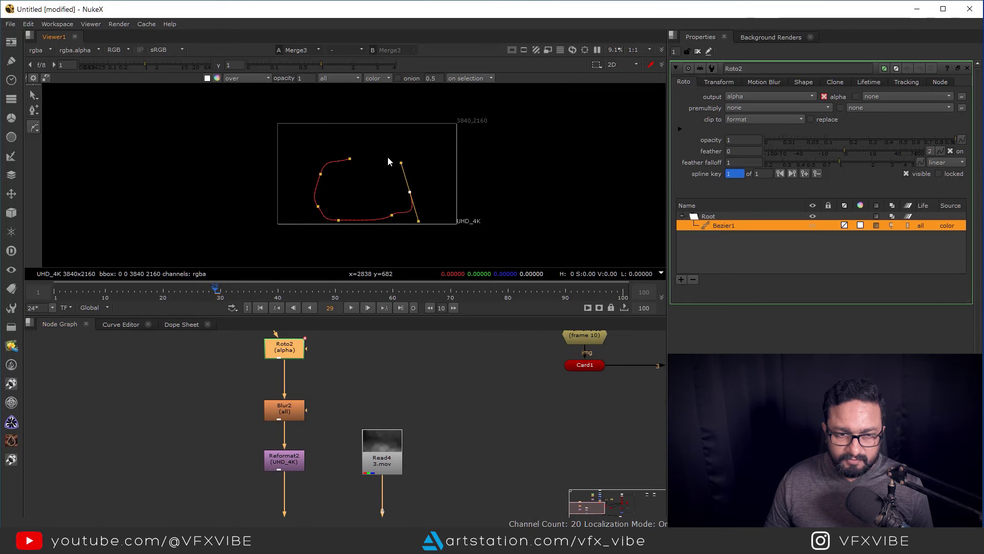
- Close a Bezier shape in Roto2 around the brightest fog and pull its feather edge well outward
key(q)
drag(433, 137, 275, 243)
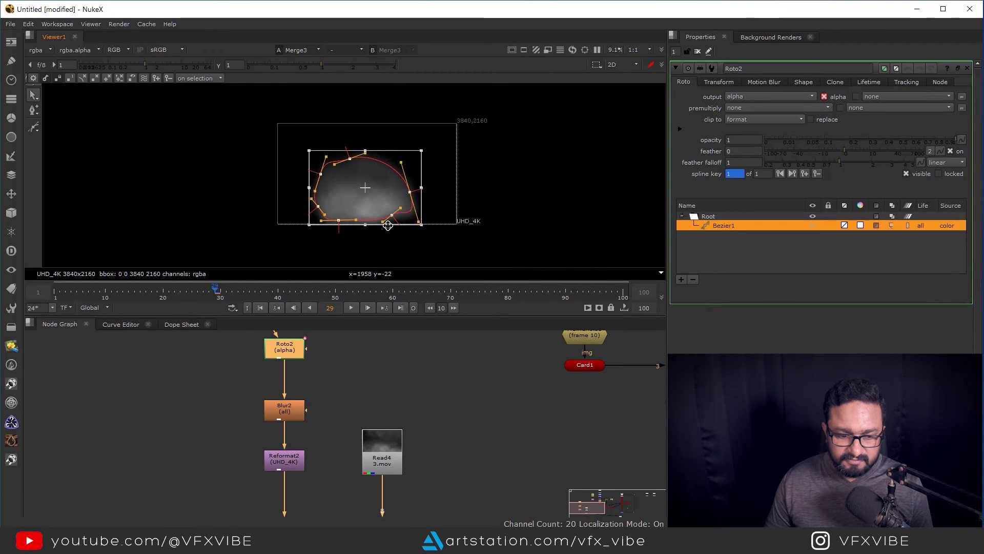
key(e)
key(e)
key(e)
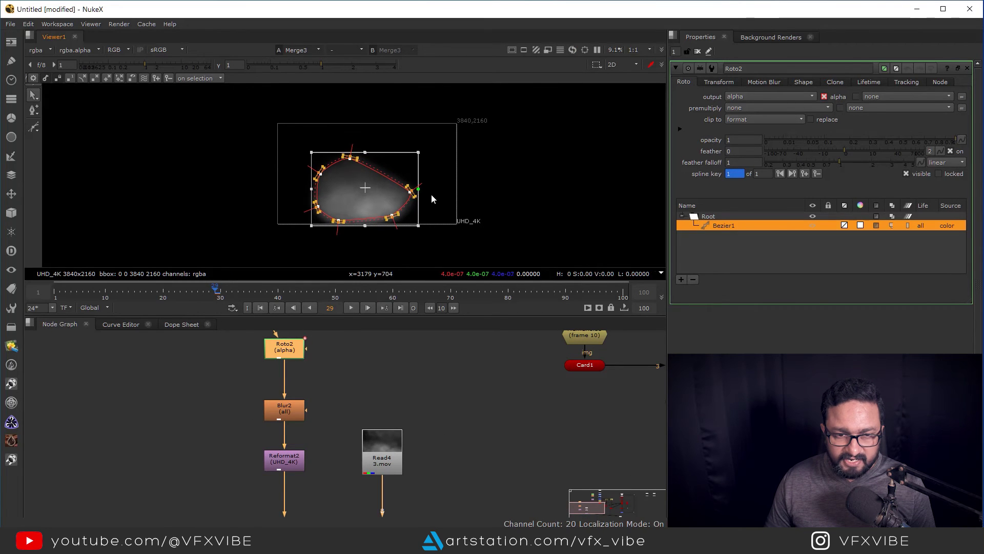
scroll(435, 206, up, 4)
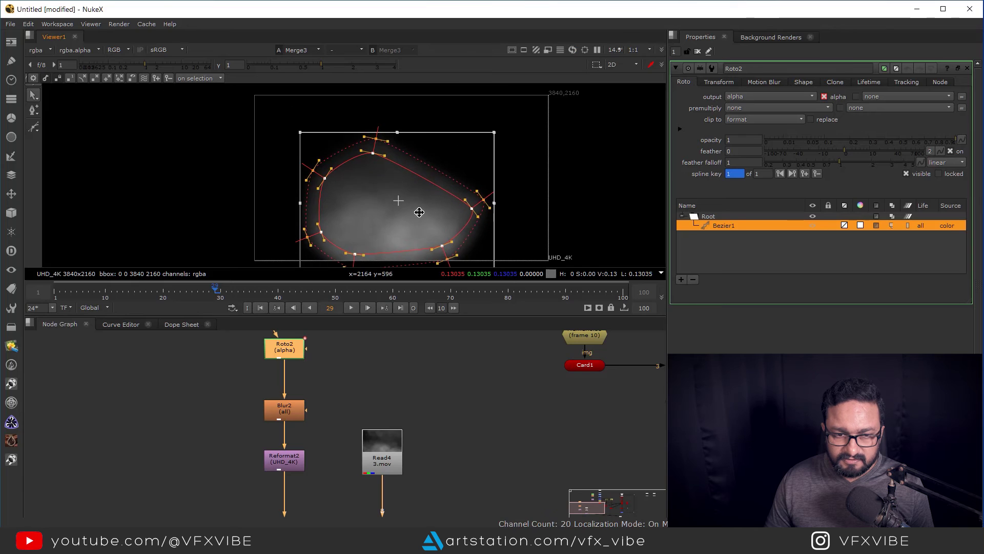
click(522, 208)
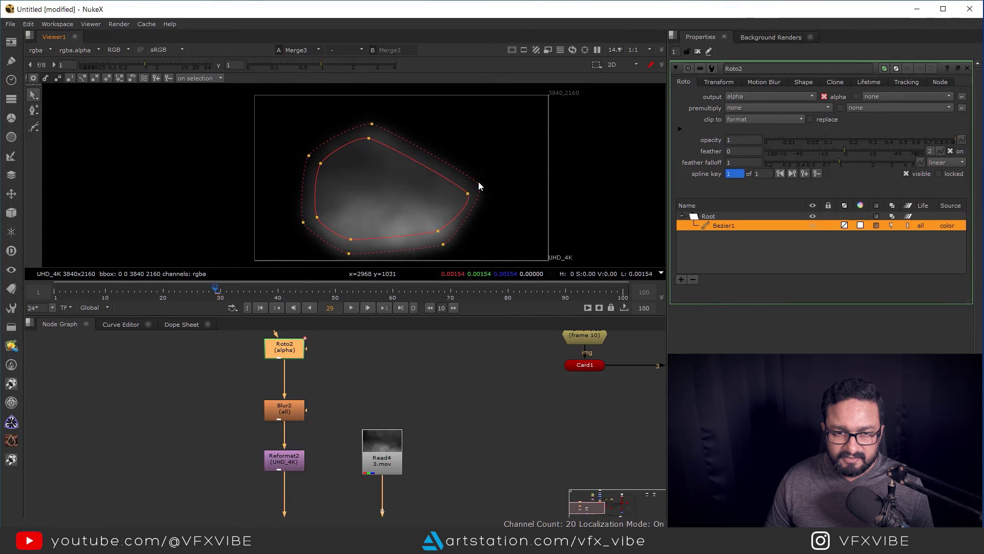
drag(372, 124, 375, 102)
drag(309, 155, 281, 142)
- Paste a copy of Card3 as Card4 beneath Merge3, and connect it to Merge3 and Scene1
scroll(412, 413, down, 5)
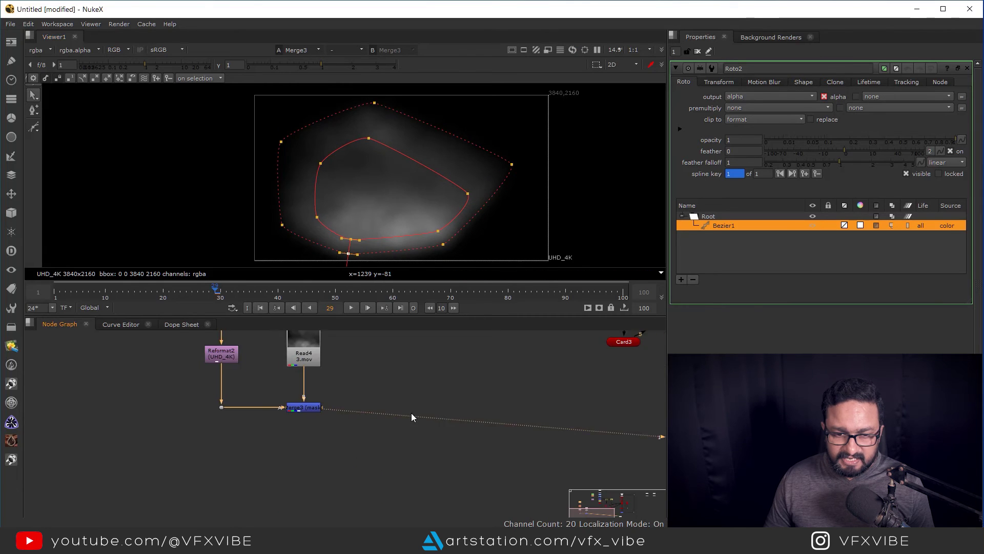
drag(418, 429, 475, 394)
key(ctrl+c)
key(ctrl+v)
scroll(317, 461, up, 3)
drag(308, 450, 290, 394)
drag(289, 452, 610, 352)
scroll(384, 433, down, 3)
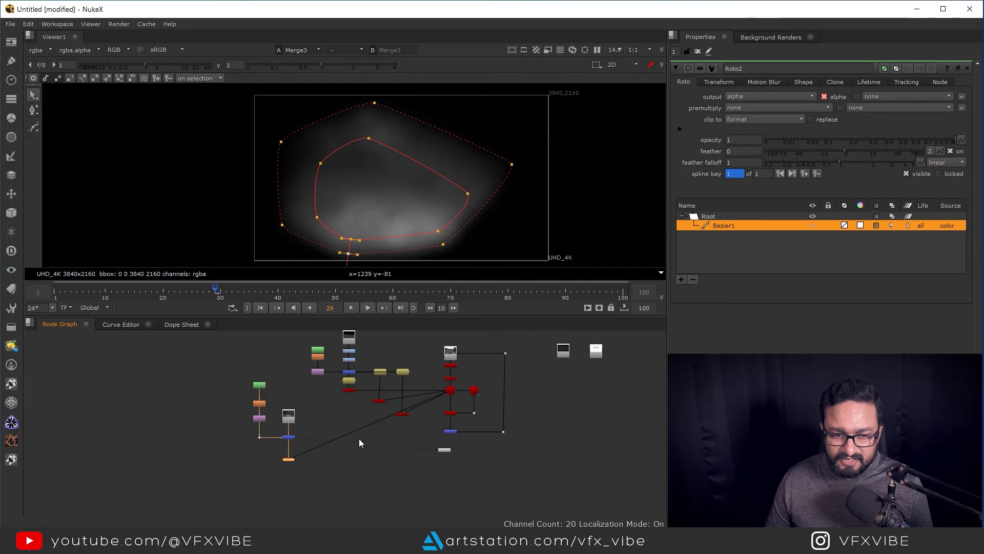
- View the Merge2 composite in 2D to check the fog on the newly connected card
scroll(443, 416, up, 3)
click(441, 405)
key(1)
middle_drag(473, 204, 533, 195)
- In the Scene1 3D view, rotate Card4 about Y to about 74.33 degrees and move it to about X -1.224, Y 0.583, Z -4.457
middle_drag(313, 468, 452, 401)
click(405, 499)
key(1)
ctrl+drag(436, 139, 823, 52)
middle_drag(240, 438, 342, 388)
double_click(193, 468)
ctrl+drag(427, 153, 426, 187)
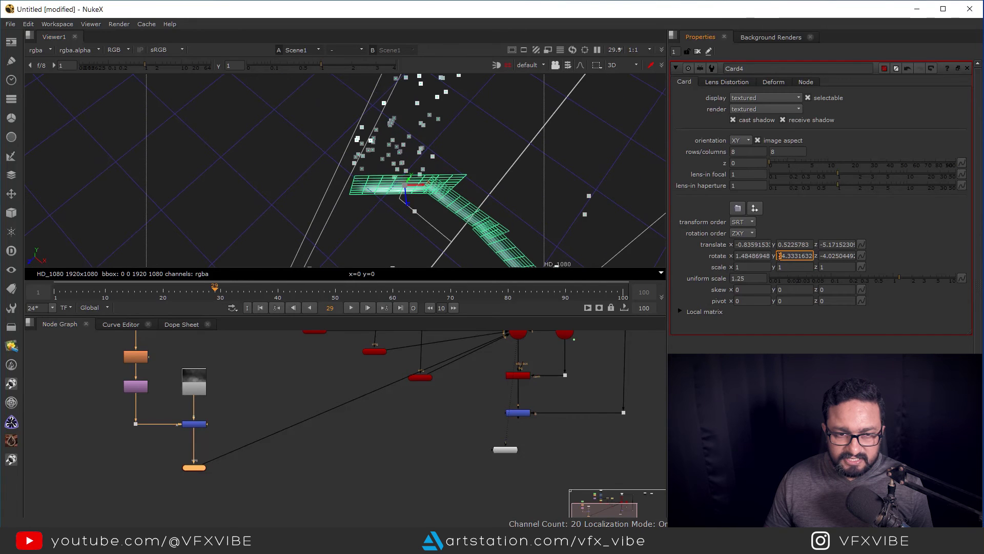
key(Up)
key(Up)
drag(418, 179, 447, 179)
ctrl+drag(409, 128, 356, 147)
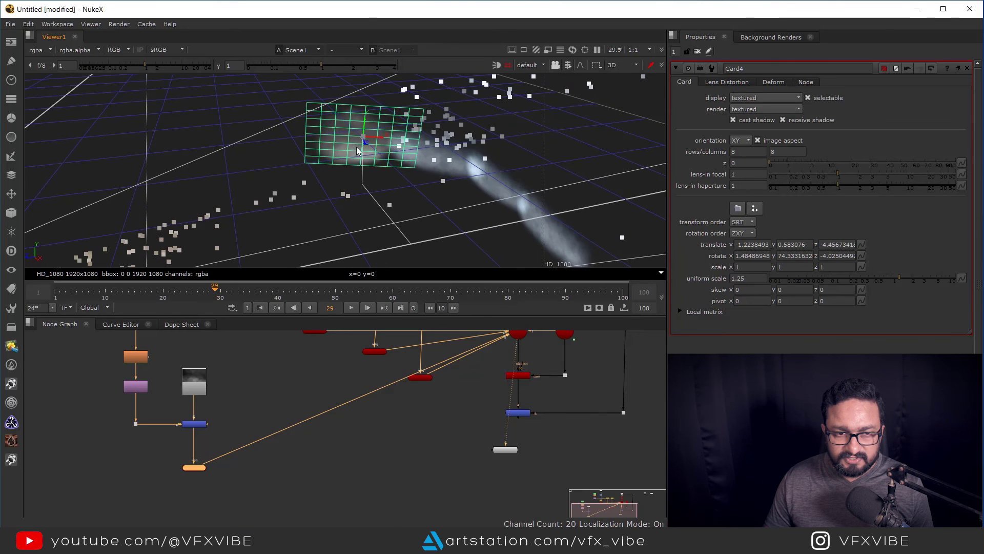
- View the Merge2 composite in 2D and nudge Card4 to about X -1.216, Y 0.581, Z -4.485
click(518, 412)
key(1)
scroll(346, 461, up, 5)
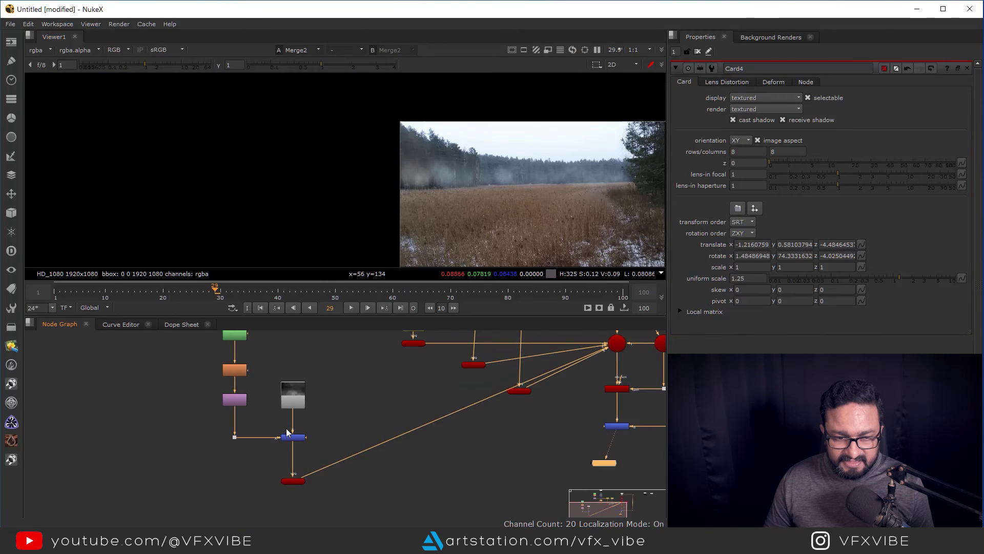
- Set Card4's uniform scale to 1.35 and move it to about X -1.215, Y 0.570, Z -4.488
click(337, 463)
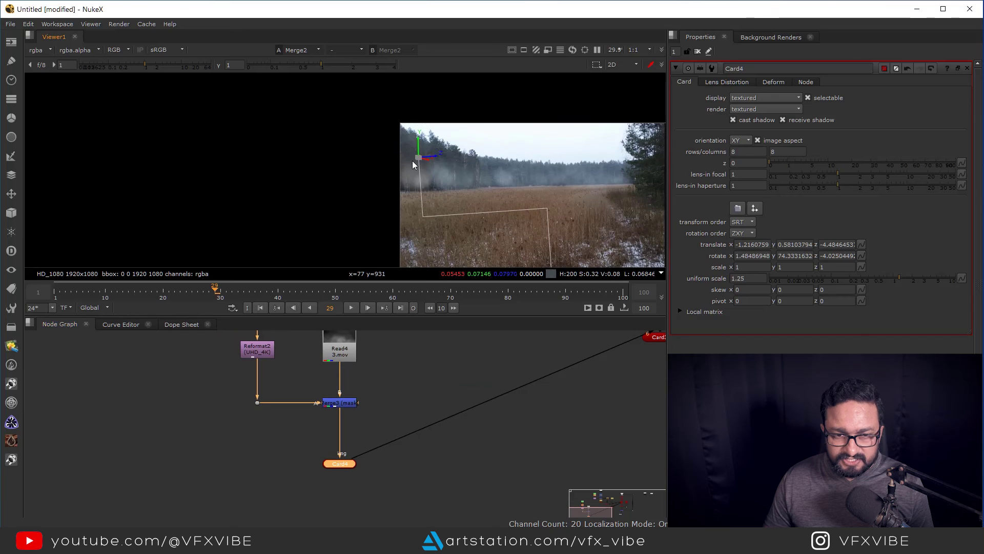
scroll(413, 162, up, 3)
drag(417, 159, 418, 160)
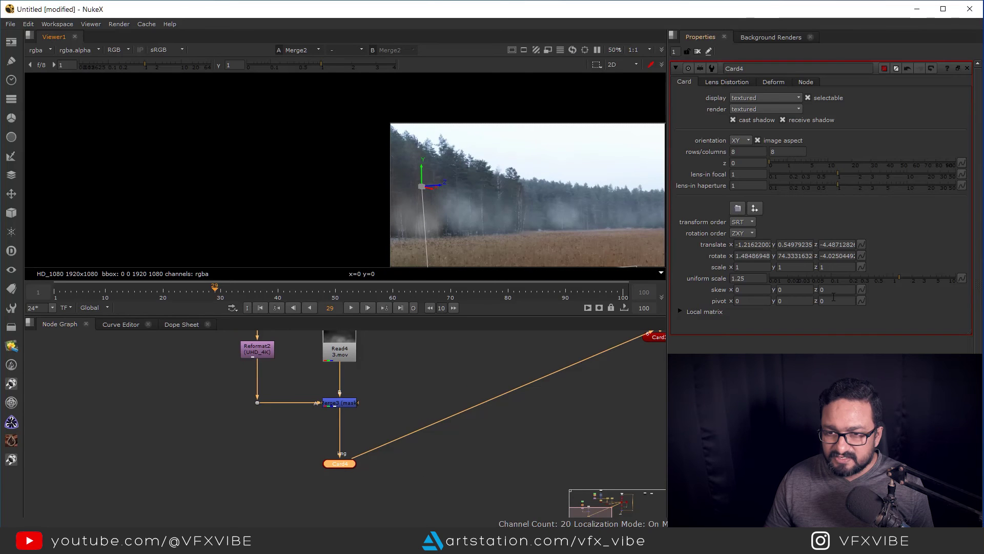
drag(901, 278, 903, 276)
drag(422, 173, 422, 162)
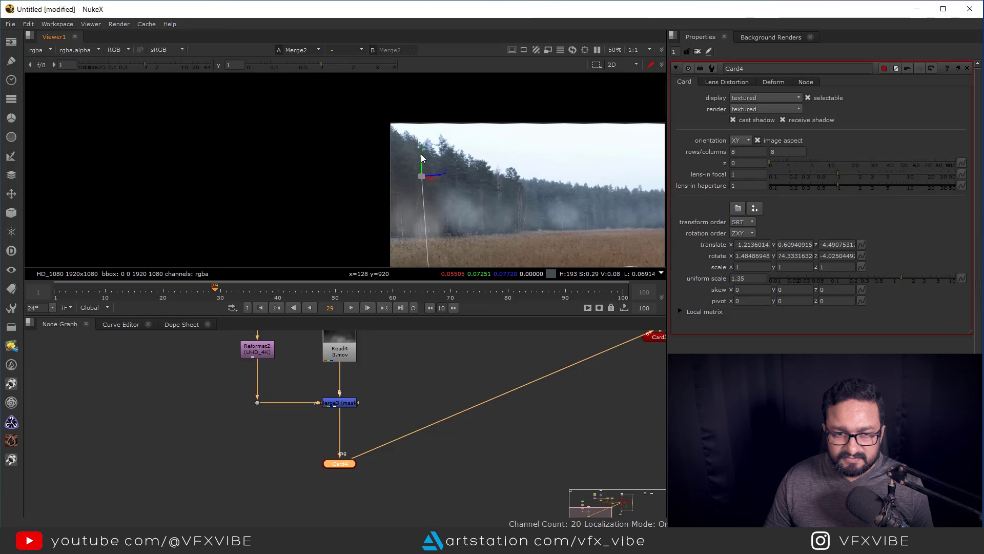
- Copy the two Grade nodes from the first smoke clip's branch and insert the pasted pair between Read4 and Merge3
middle_drag(463, 338, 468, 501)
scroll(467, 496, down, 3)
middle_drag(436, 451, 425, 491)
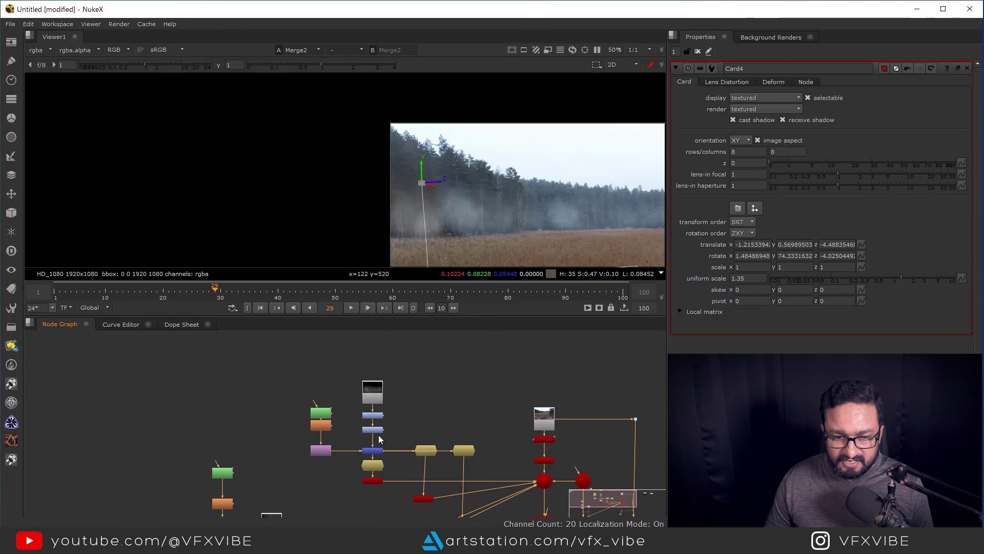
scroll(401, 425, up, 3)
drag(401, 425, 430, 442)
key(ctrl+c)
middle_drag(466, 385, 423, 411)
key(ctrl+v)
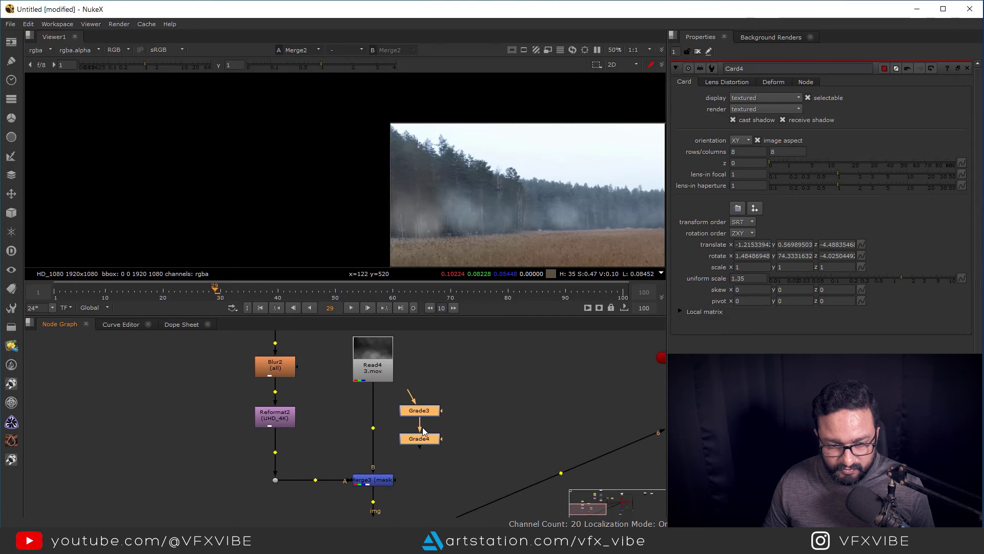
drag(374, 433, 374, 455)
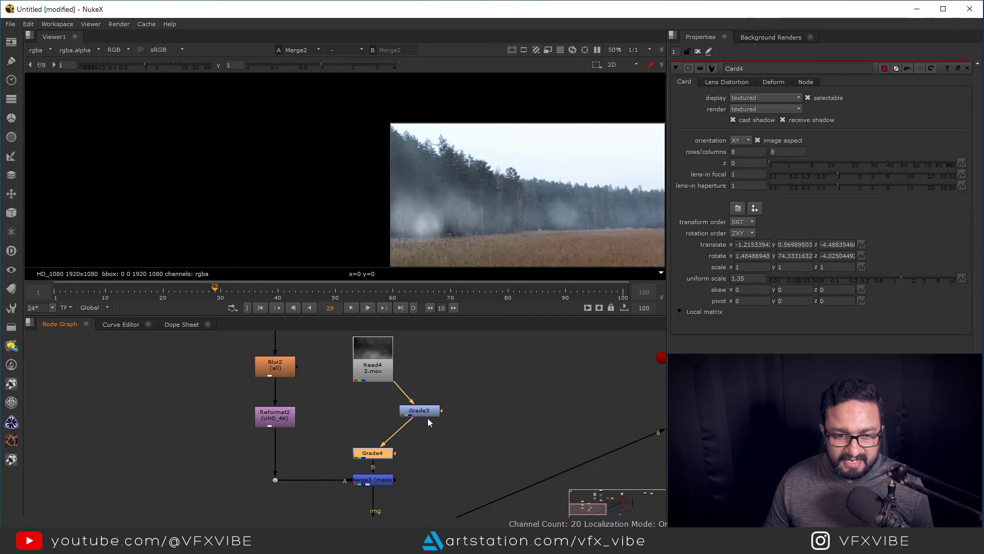
drag(423, 415, 379, 415)
- Insert a FrameHold node between Merge3 and Card4
scroll(357, 461, down, 5)
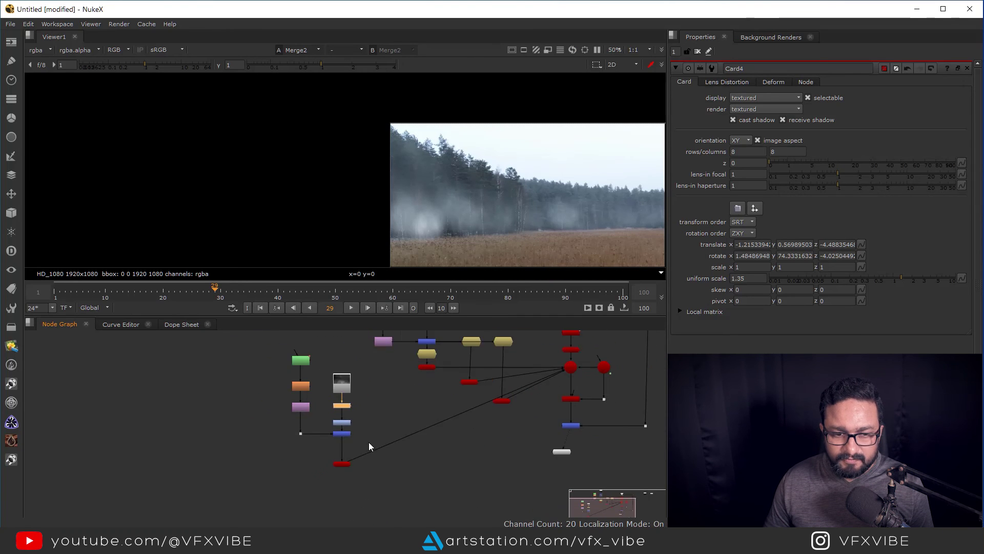
scroll(368, 442, up, 5)
key(Tab)
text(fram)
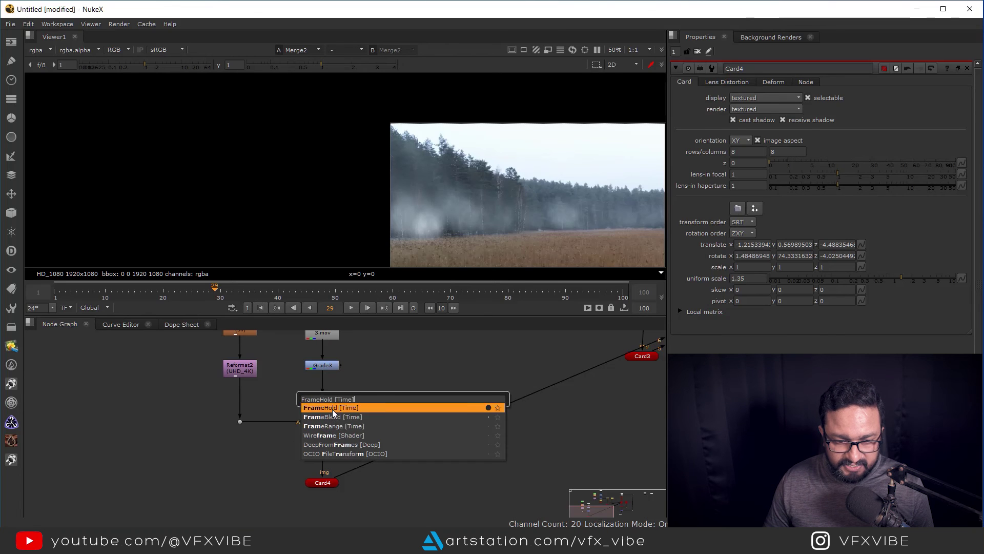
click(333, 408)
click(339, 443)
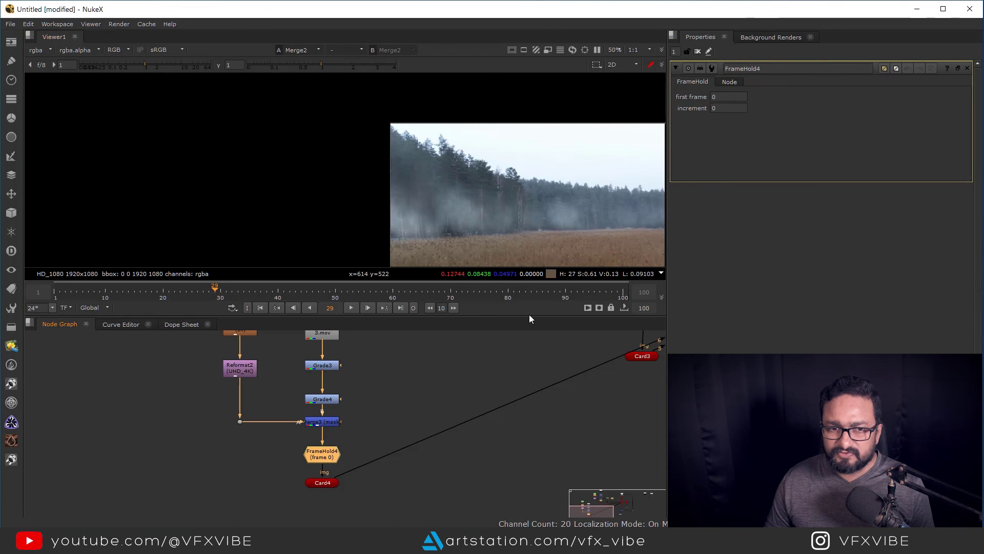
scroll(518, 221, down, 1)
key(f)
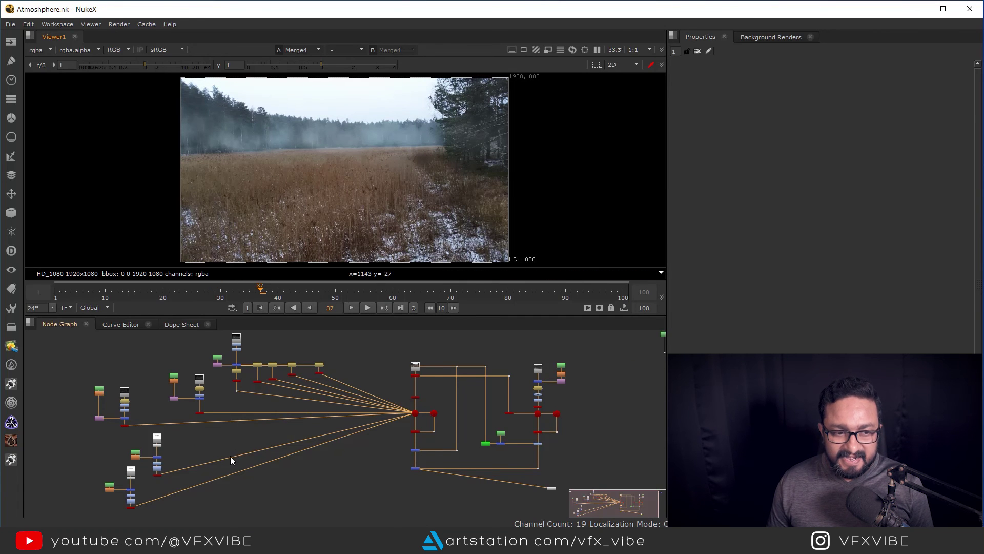
- Examine the node graph of the Atmoshphere.nk script and orbit its Scene1 in 3D to inspect the card layout
scroll(231, 456, up, 6)
scroll(295, 484, down, 3)
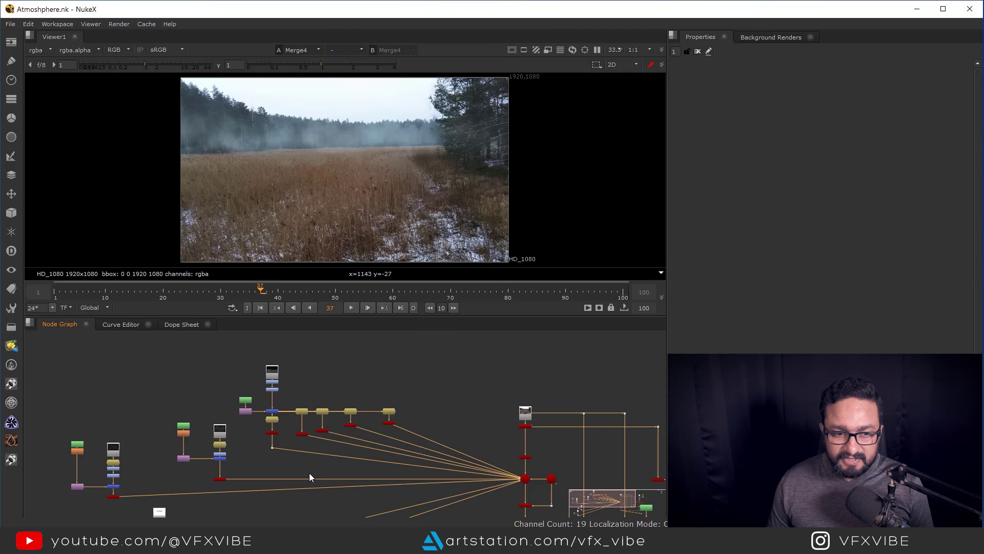
scroll(318, 410, up, 1)
middle_drag(259, 436, 121, 409)
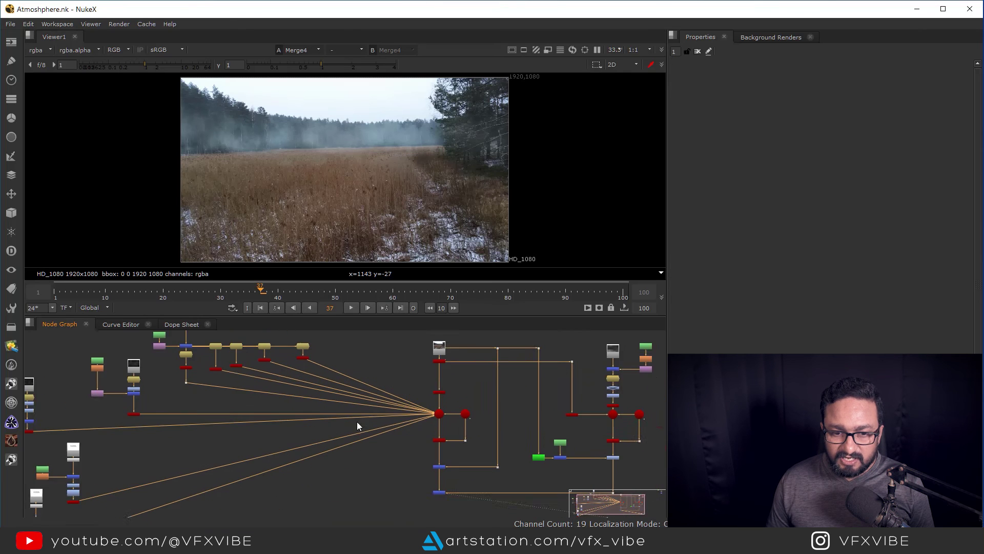
scroll(433, 411, up, 2)
key(1)
ctrl+drag(380, 196, 467, 195)
ctrl+drag(393, 205, 237, 269)
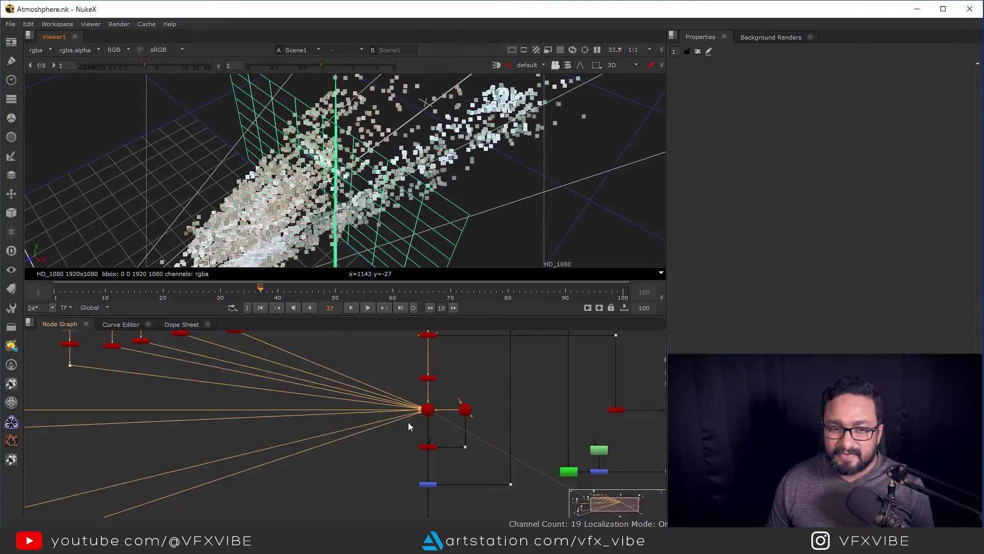
- View the Merge4 composite in a maximized viewer and play it forward
middle_drag(408, 425, 360, 453)
key(1)
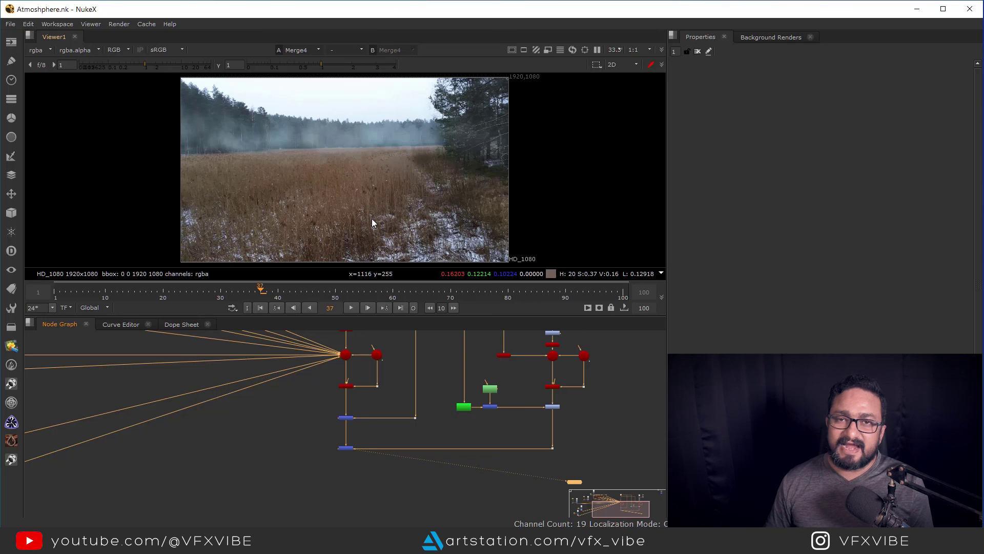
key(space)
key(l)
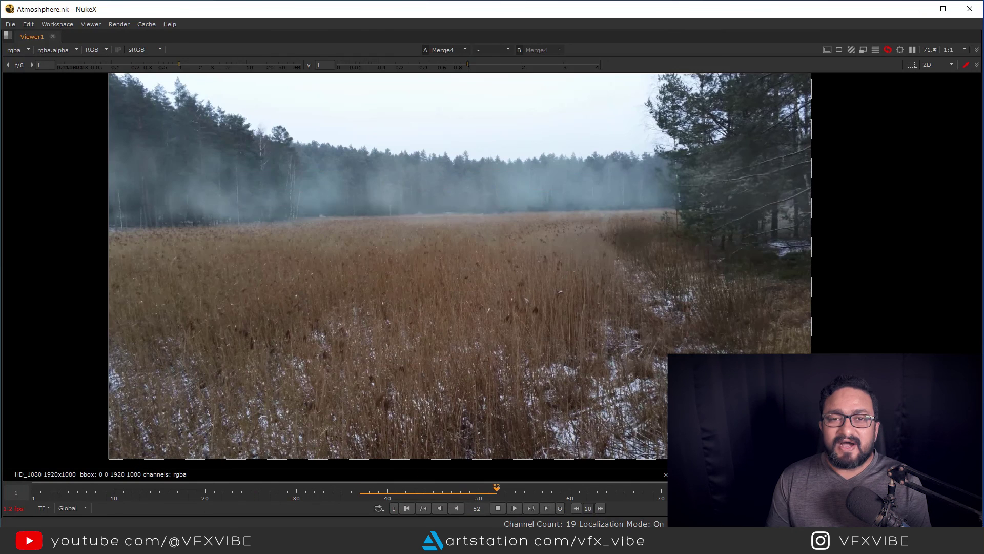